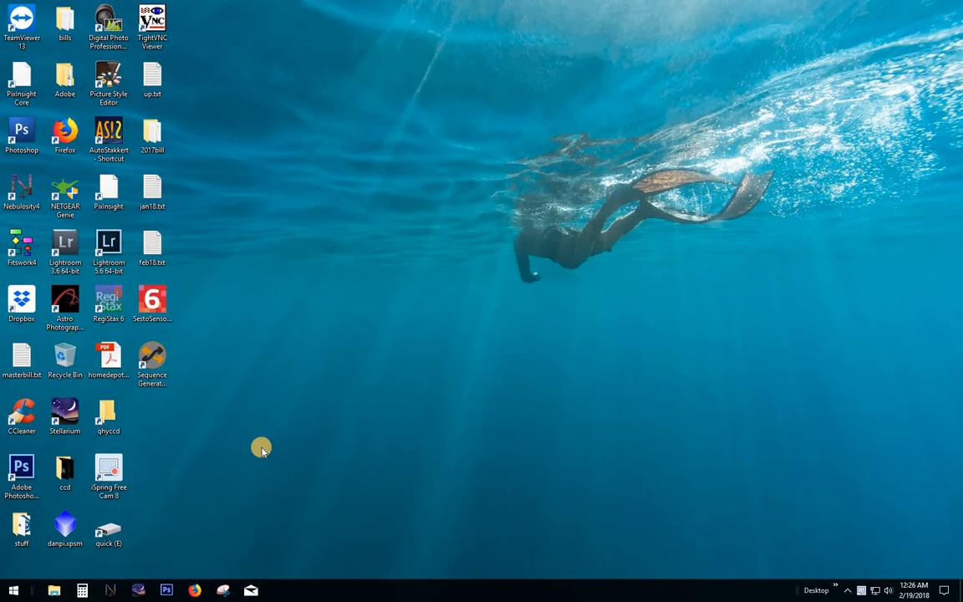
Switch to Photoshop, maximize its window and choose the Photography workspace
click(174, 590)
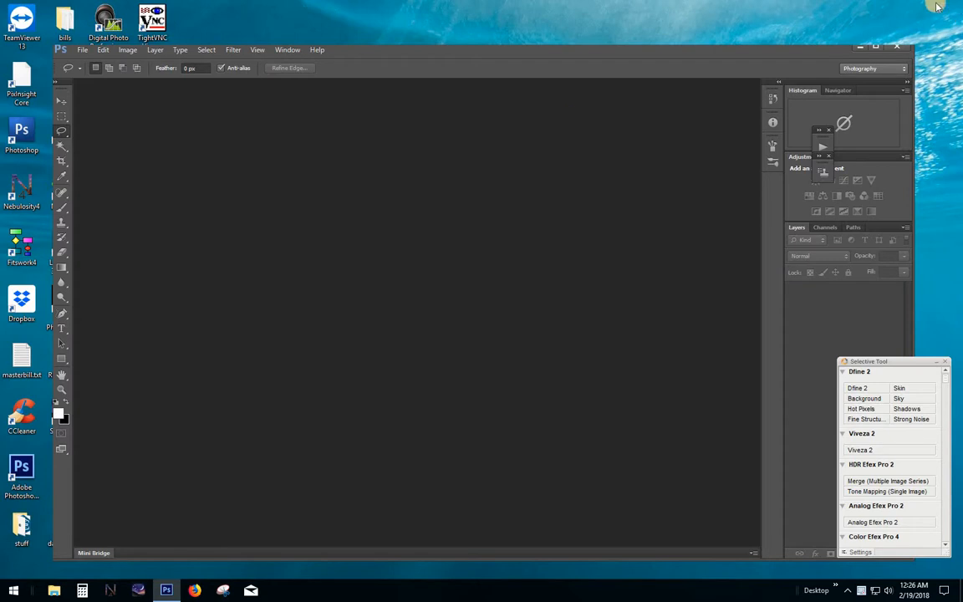
click(876, 48)
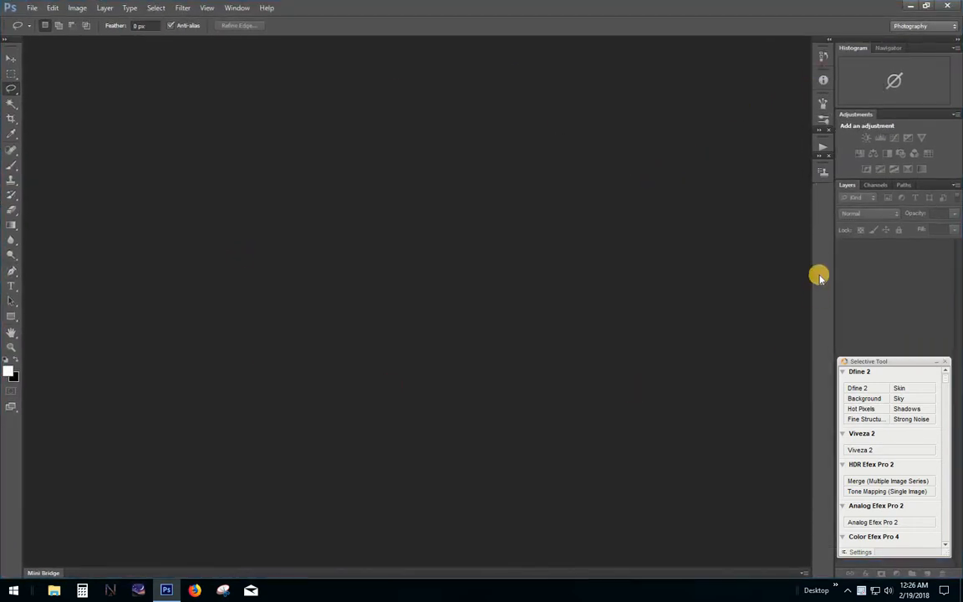
click(934, 29)
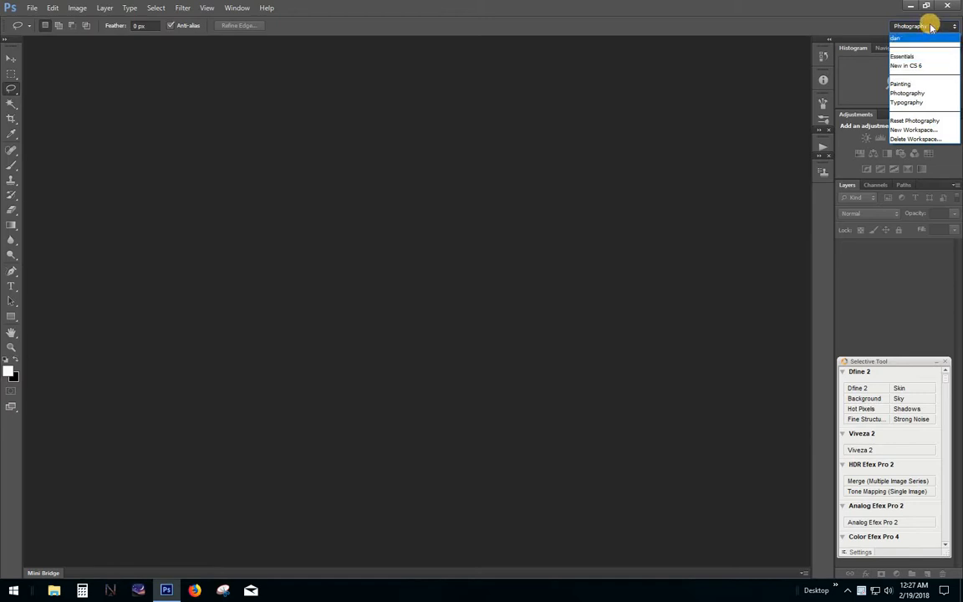
click(910, 93)
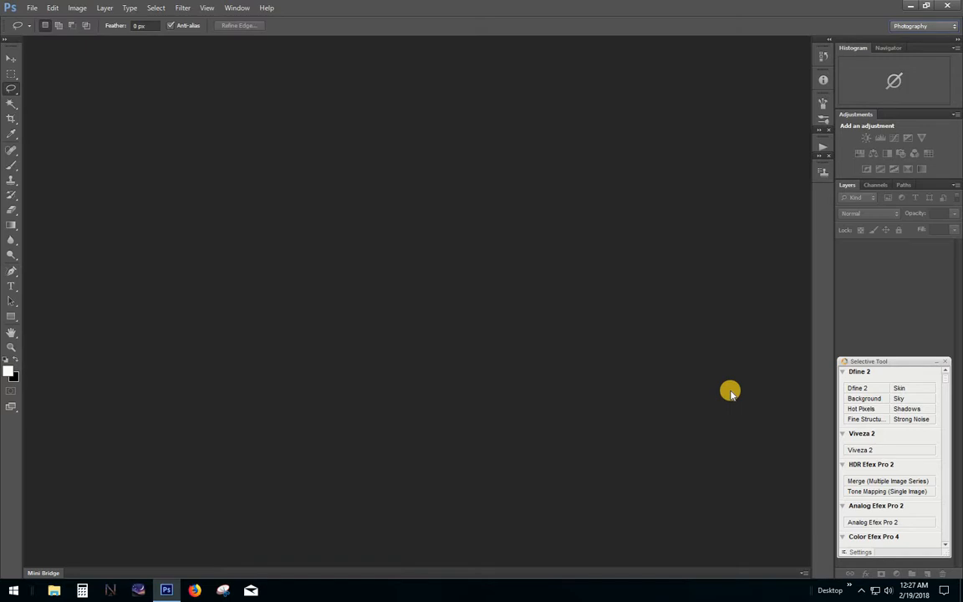
Open the recently used images little.tif and bibm42.tif, in that order
click(33, 9)
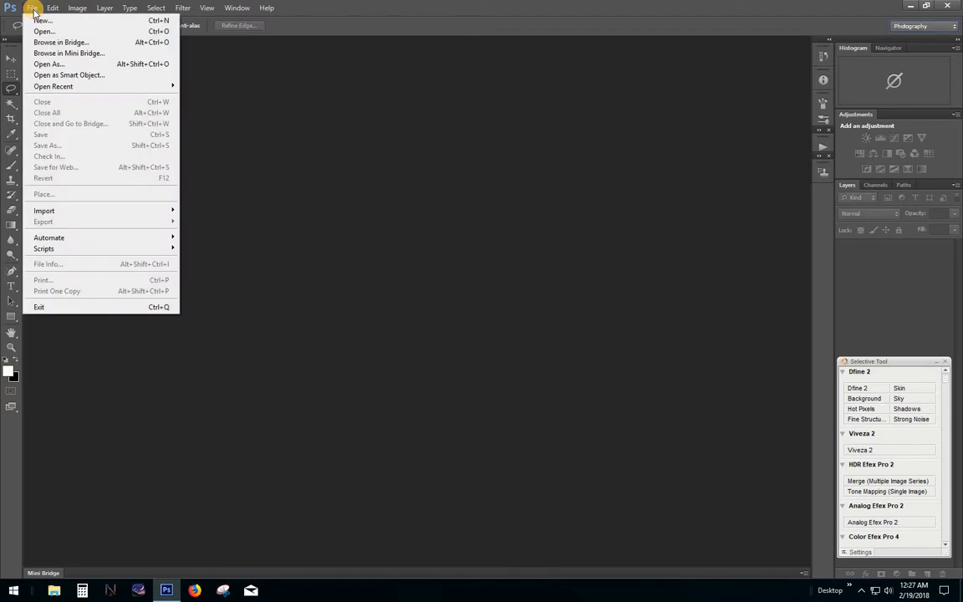
mouse_move(63, 86)
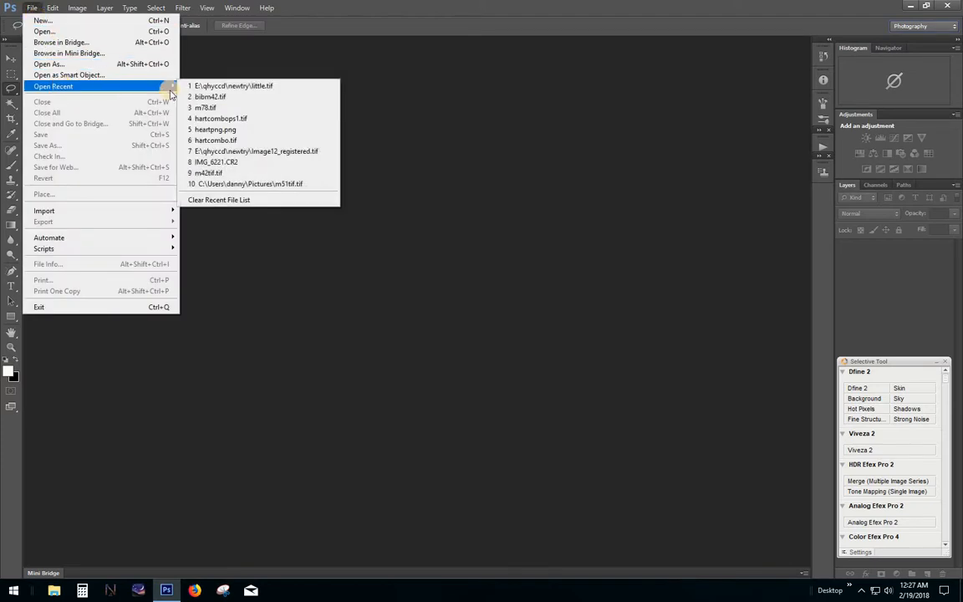
click(242, 86)
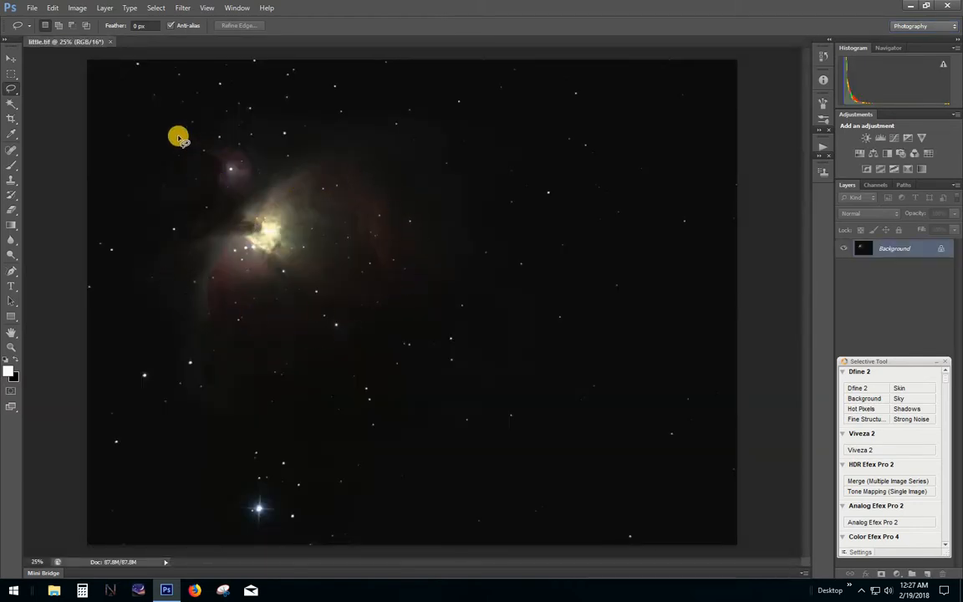
click(36, 12)
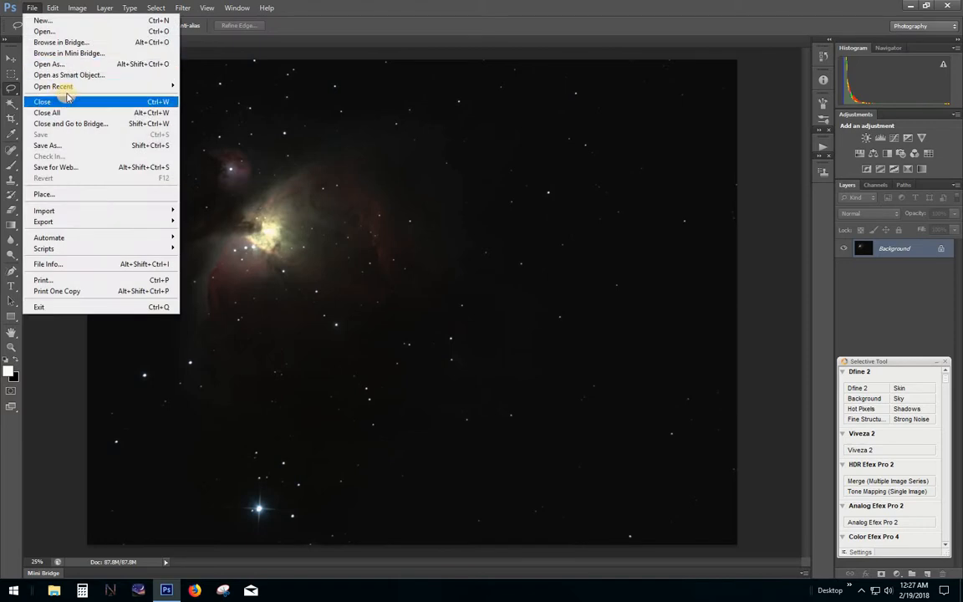
mouse_move(73, 90)
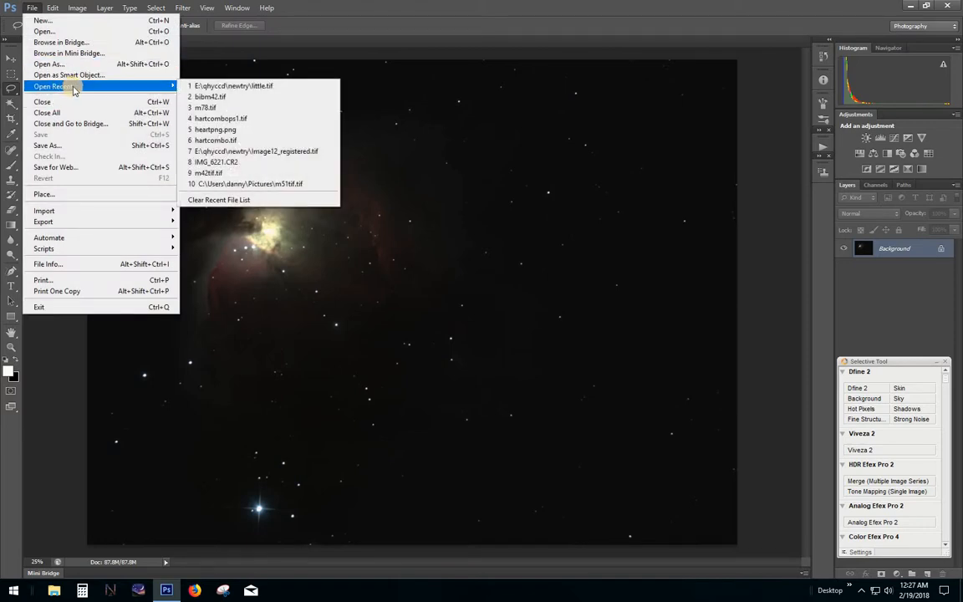
click(236, 96)
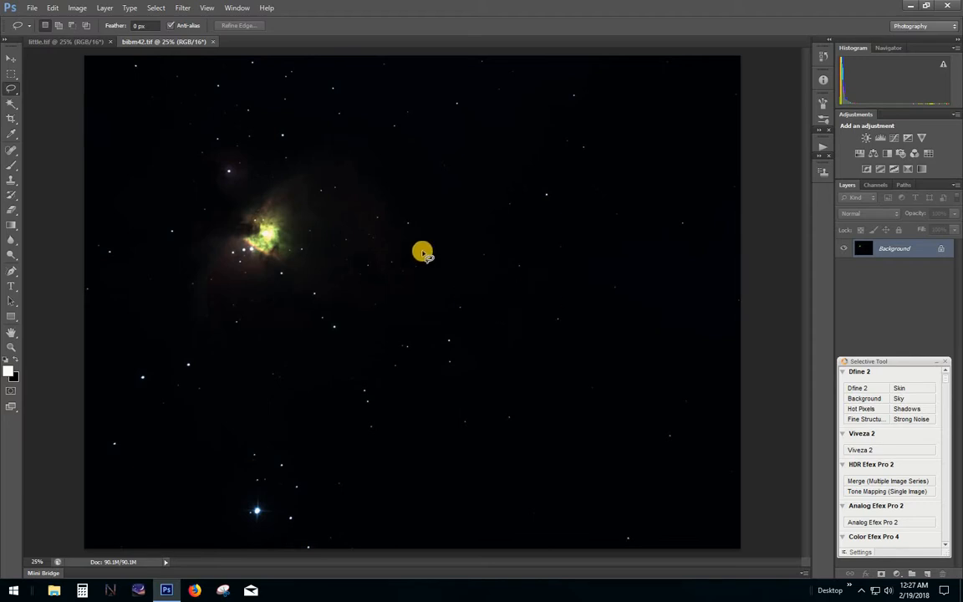
Stretch bibm42.tif with a Levels adjustment, setting the RGB midtone input to 1.75
click(78, 9)
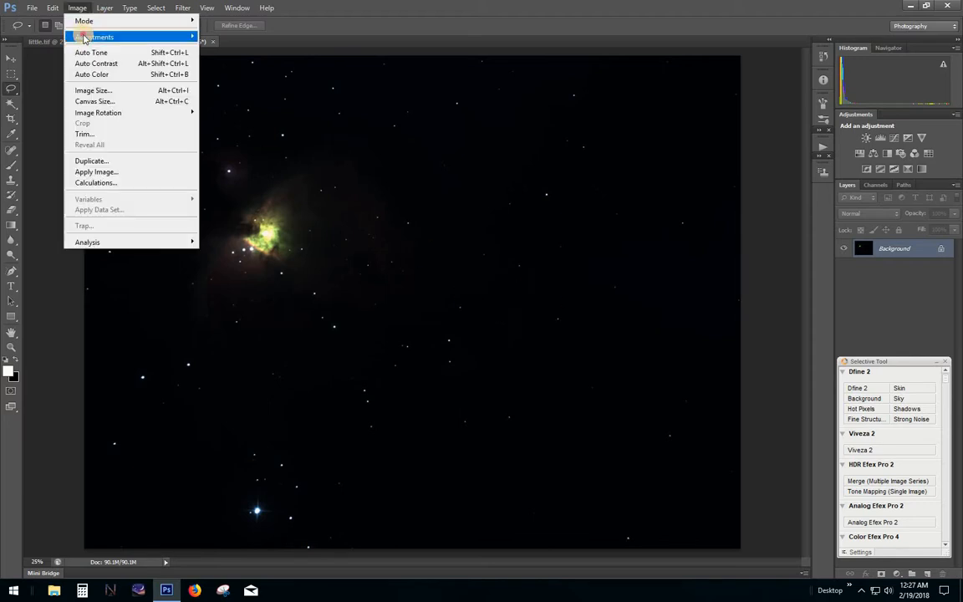
mouse_move(95, 36)
click(251, 47)
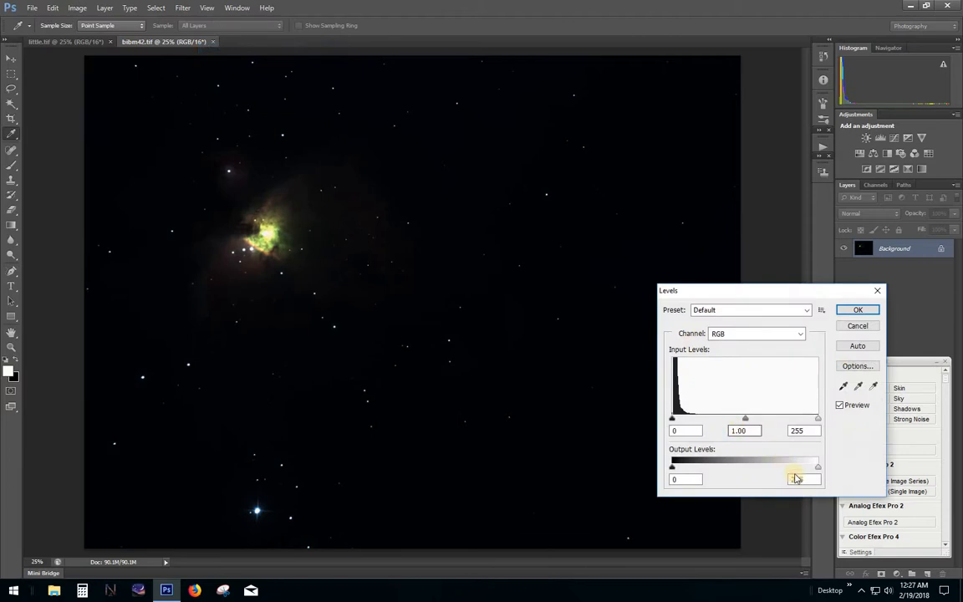
drag(744, 419, 715, 419)
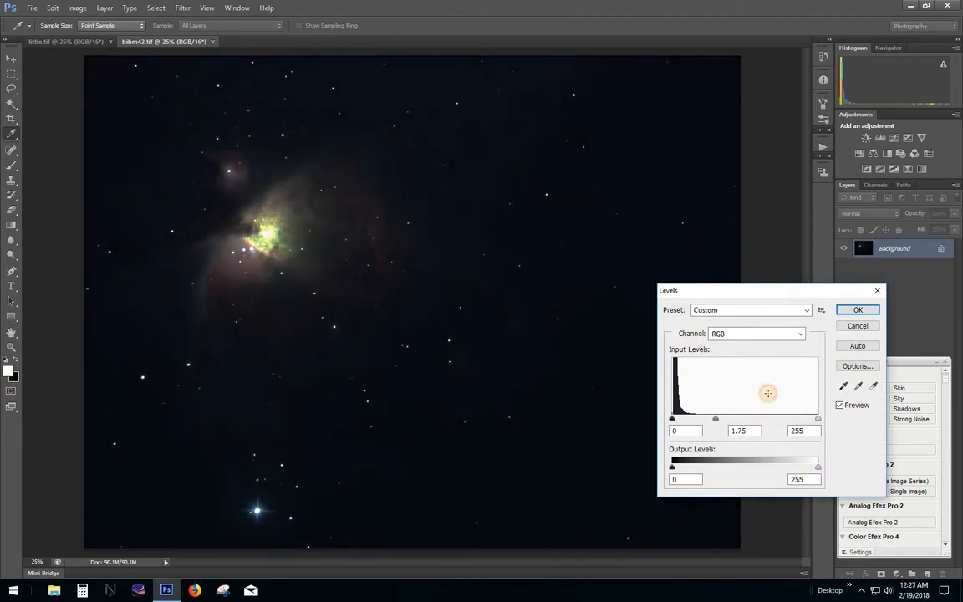
click(858, 311)
key(l)
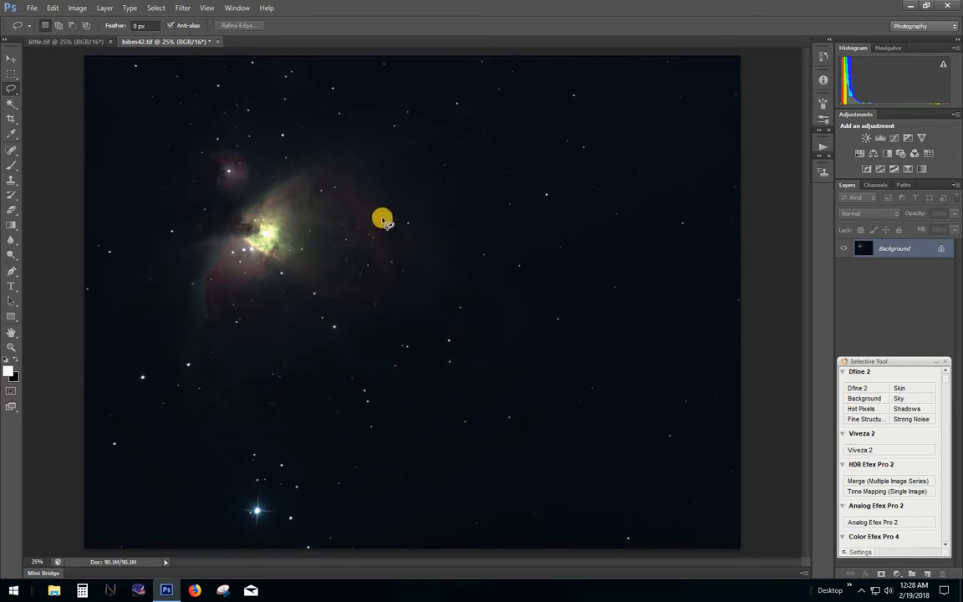
Apply a second Levels stretch to the nebula image with the RGB midtone input at 1.64
click(77, 10)
mouse_move(147, 37)
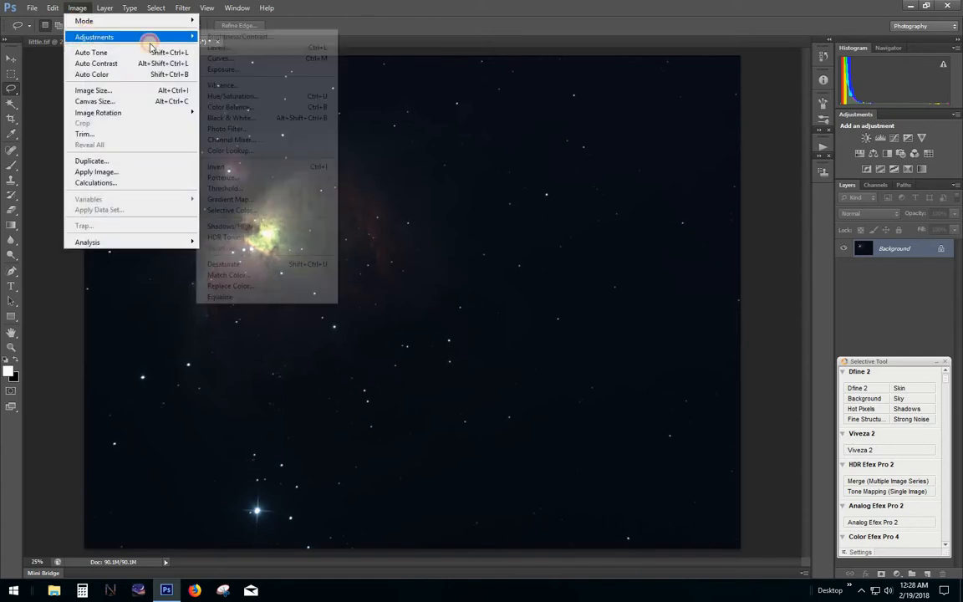
click(241, 44)
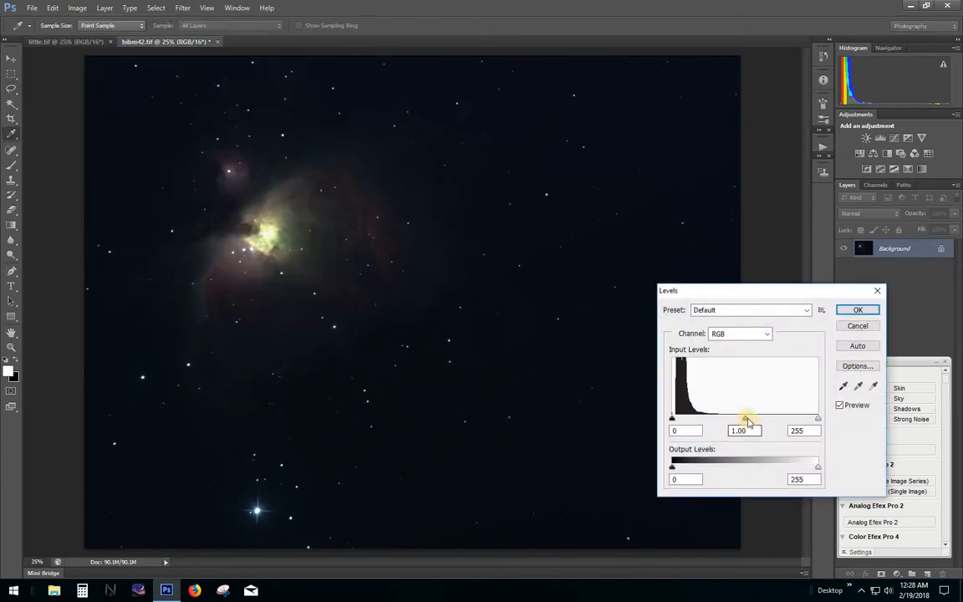
drag(749, 420, 721, 423)
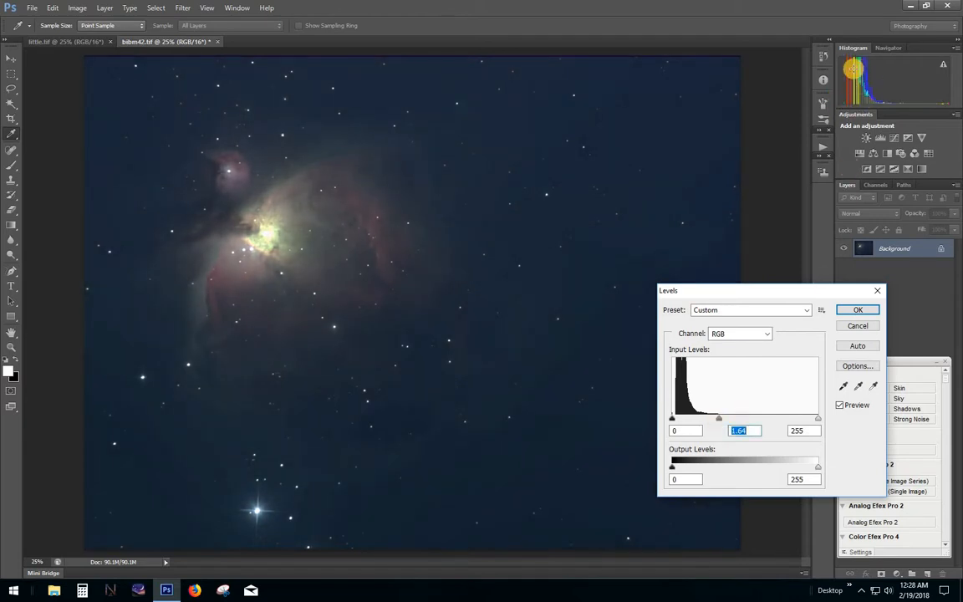
click(861, 311)
key(l)
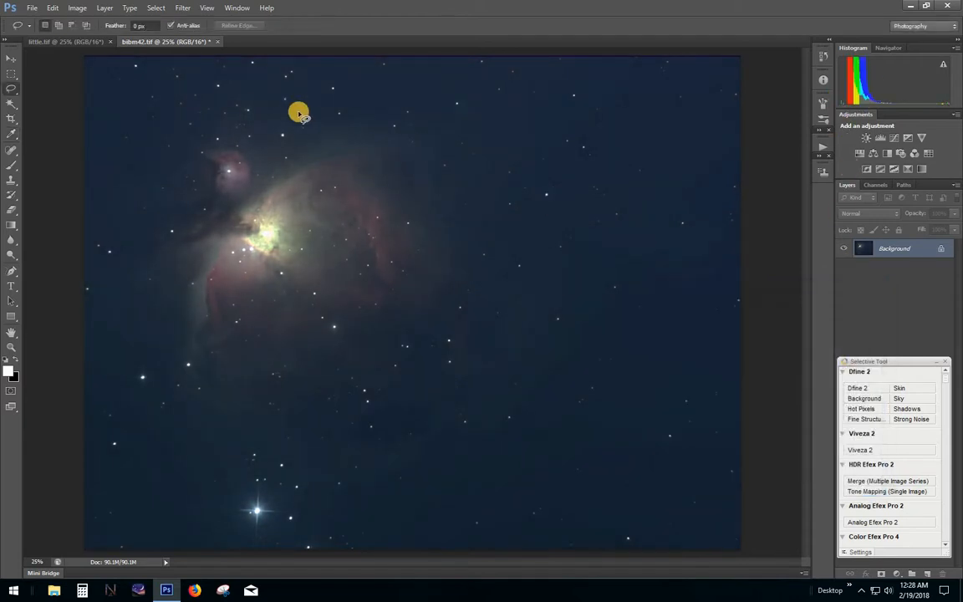
Apply a third Levels stretch to the nebula image with the RGB midtone input at 1.54
click(78, 9)
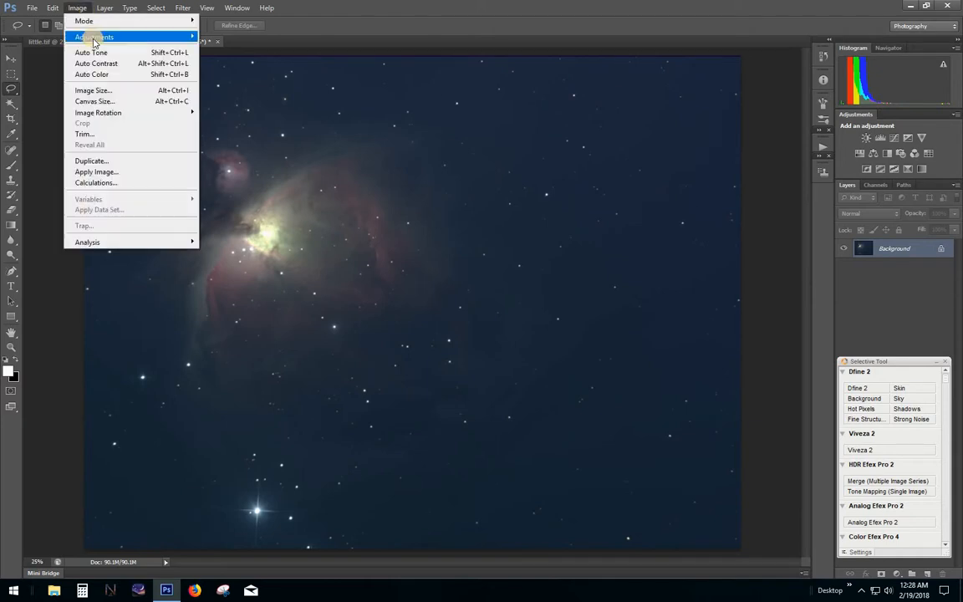
mouse_move(91, 37)
click(251, 48)
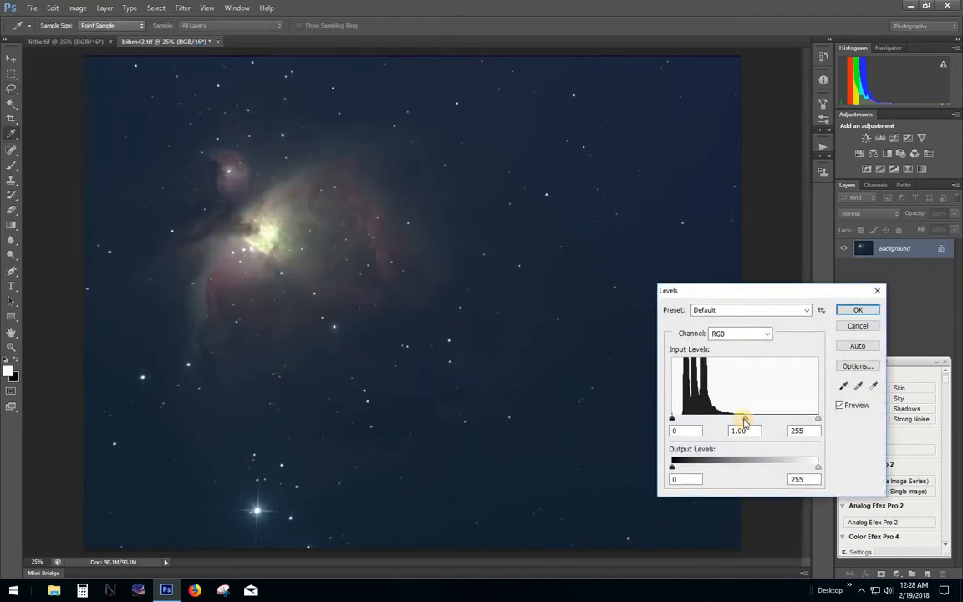
drag(744, 419, 724, 431)
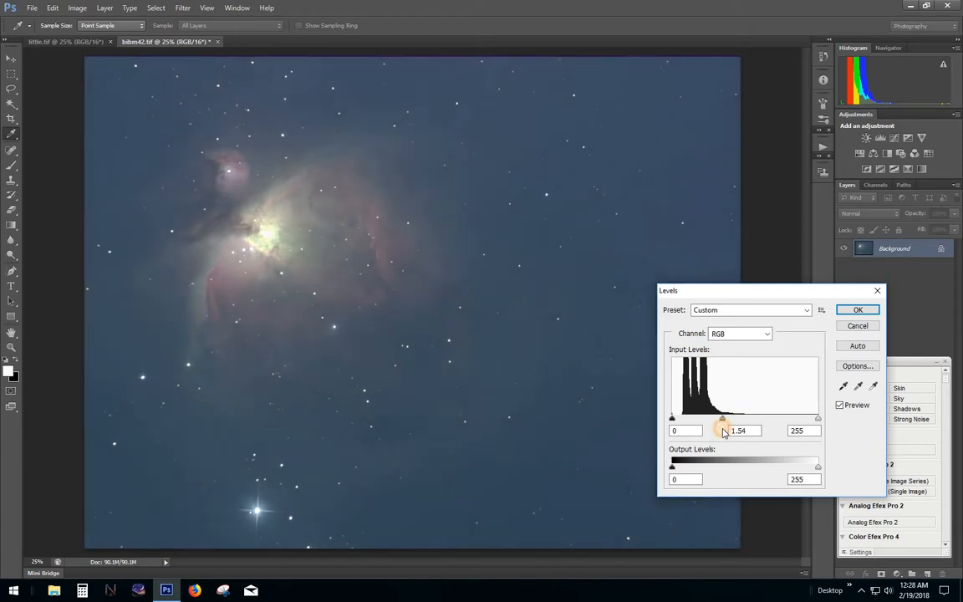
click(853, 311)
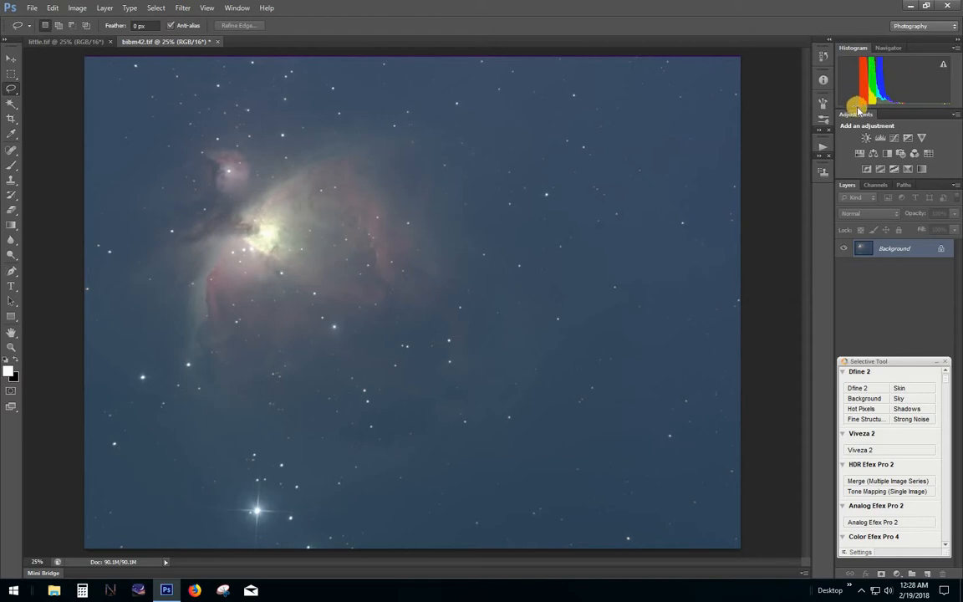
Raise the Green channel's black input level to 25 with a Levels adjustment to align it with the red histogram
click(77, 8)
mouse_move(93, 37)
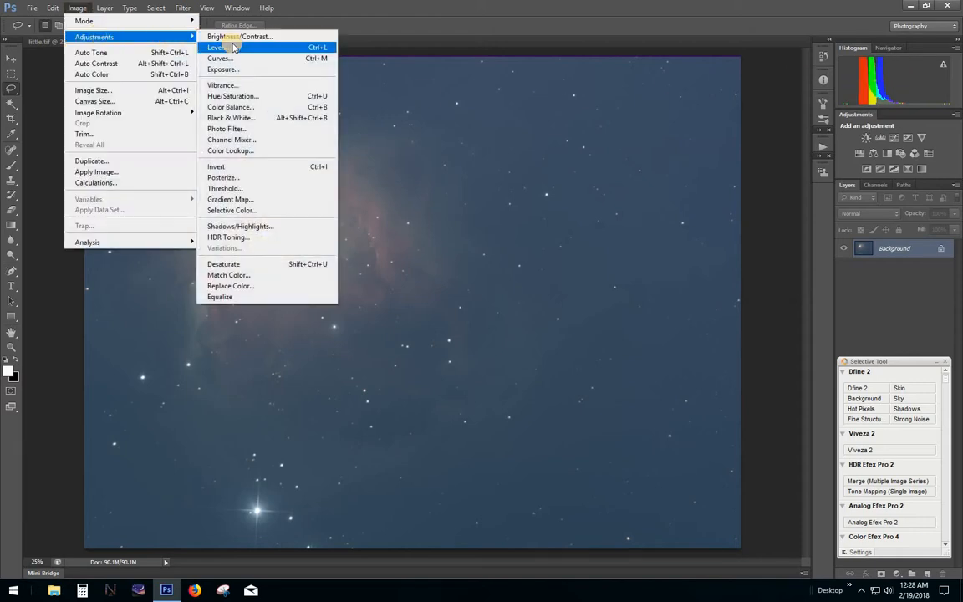
click(234, 48)
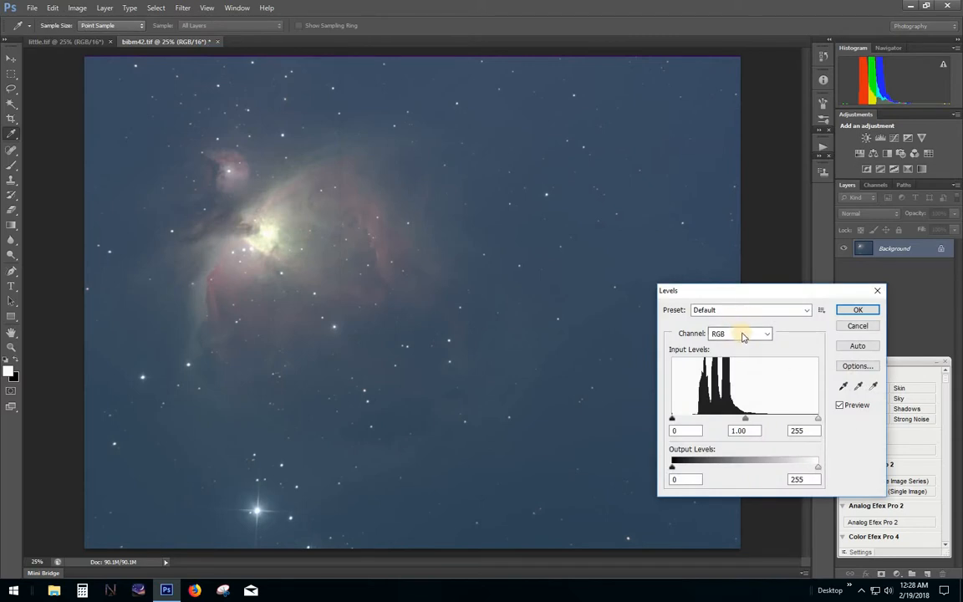
click(749, 336)
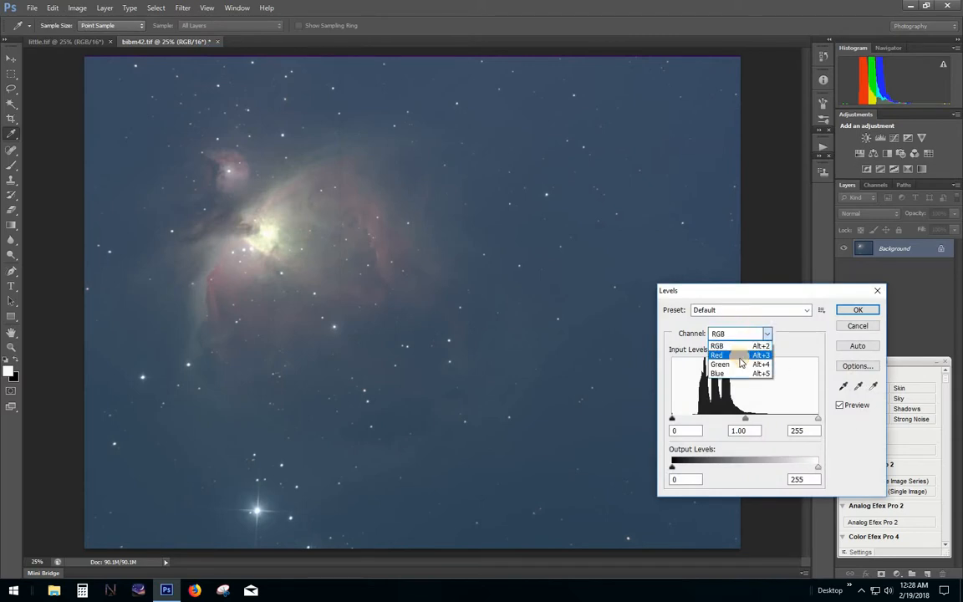
click(741, 365)
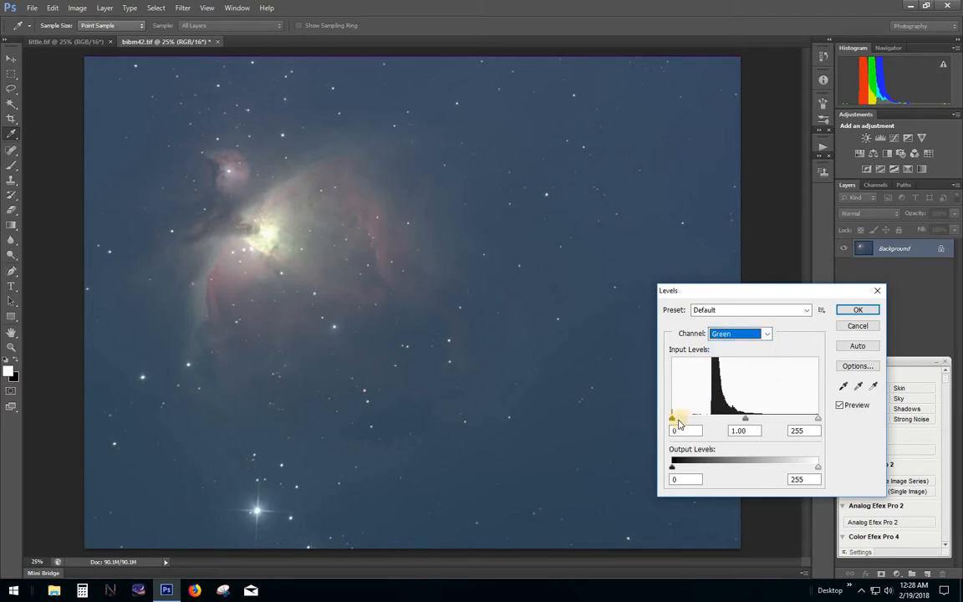
drag(674, 424, 688, 424)
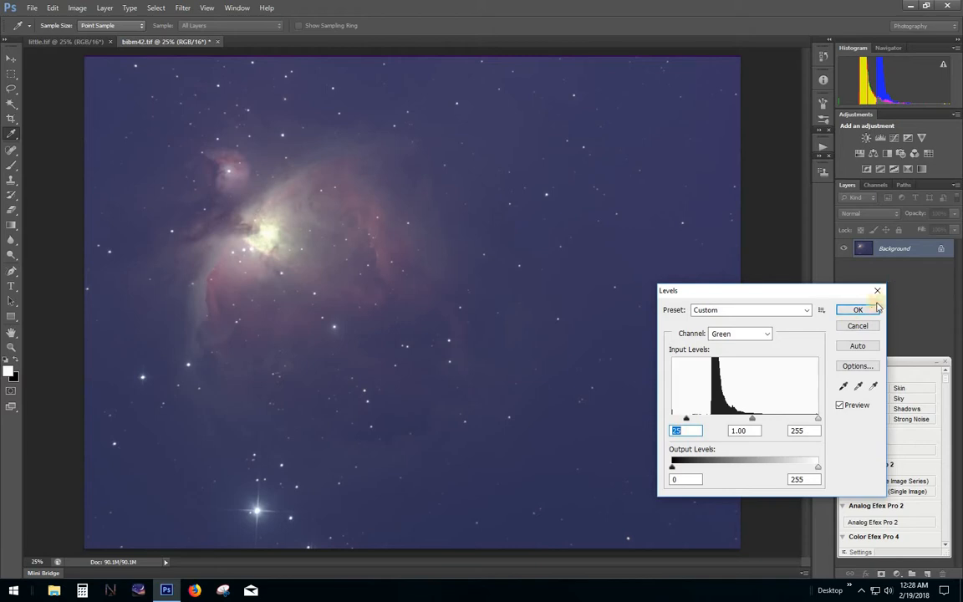
click(843, 310)
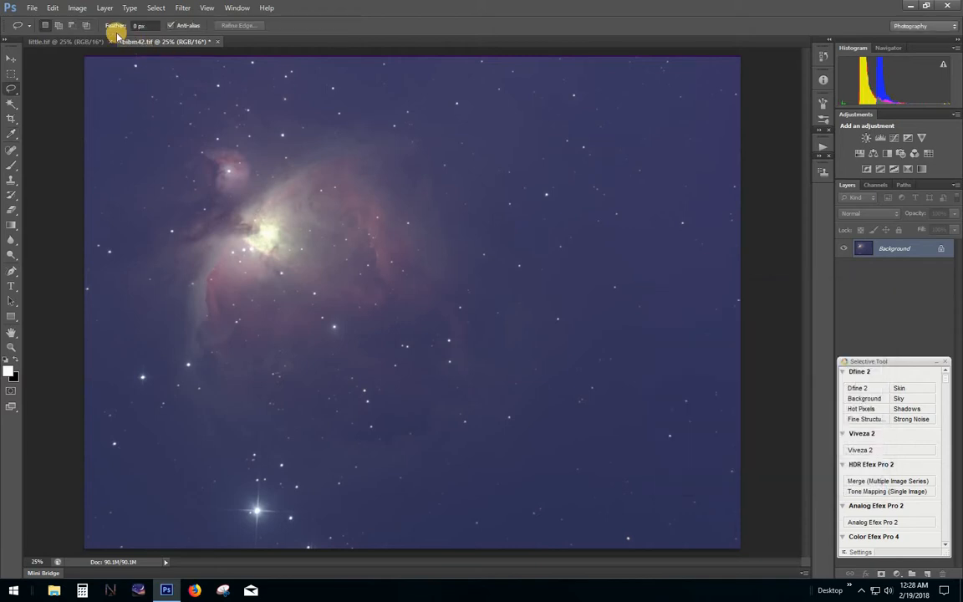
Raise the Blue channel's black input level to 45 with a Levels adjustment to neutralize the blue sky background
click(76, 8)
mouse_move(144, 35)
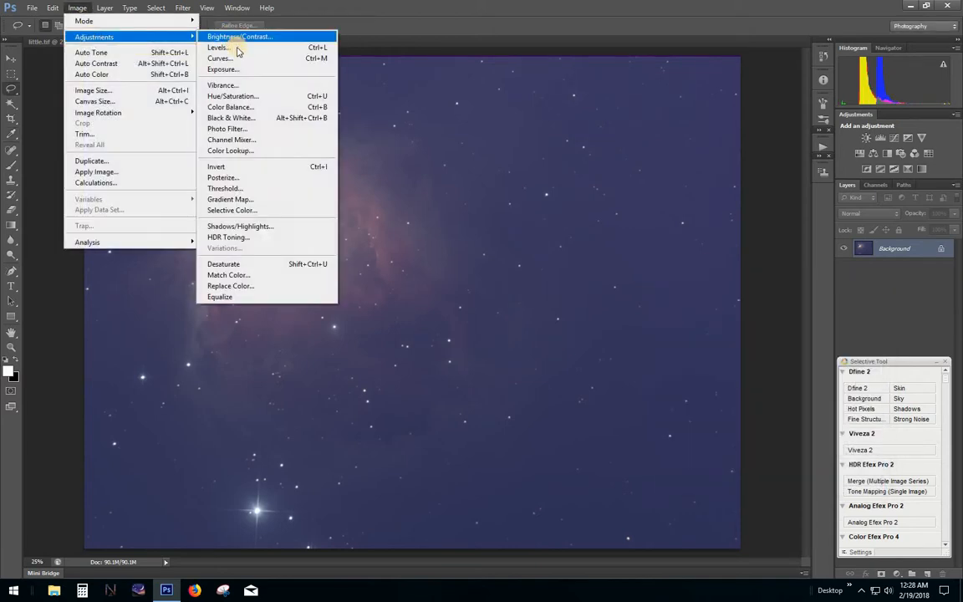
key(ctrl+l)
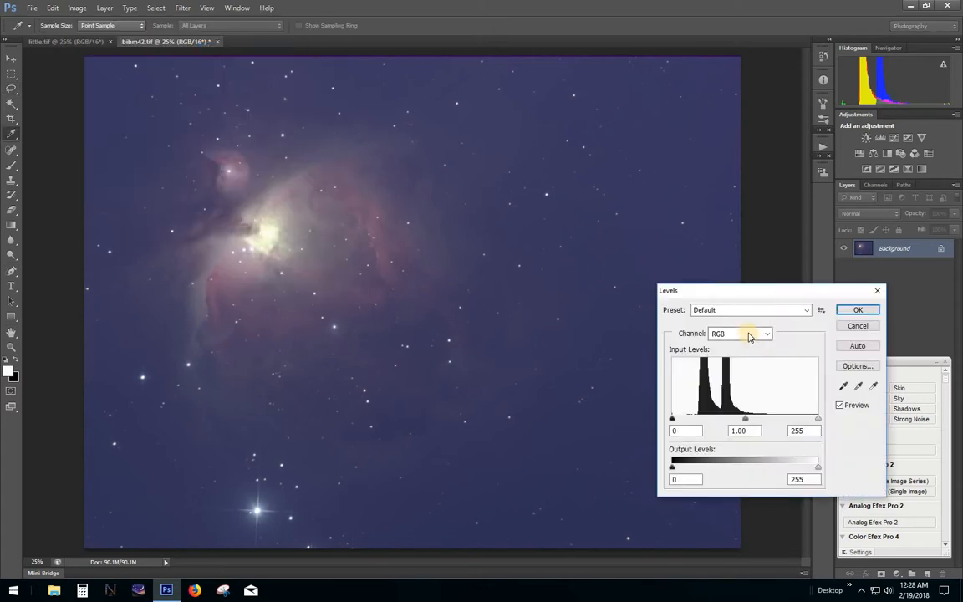
click(749, 336)
click(724, 373)
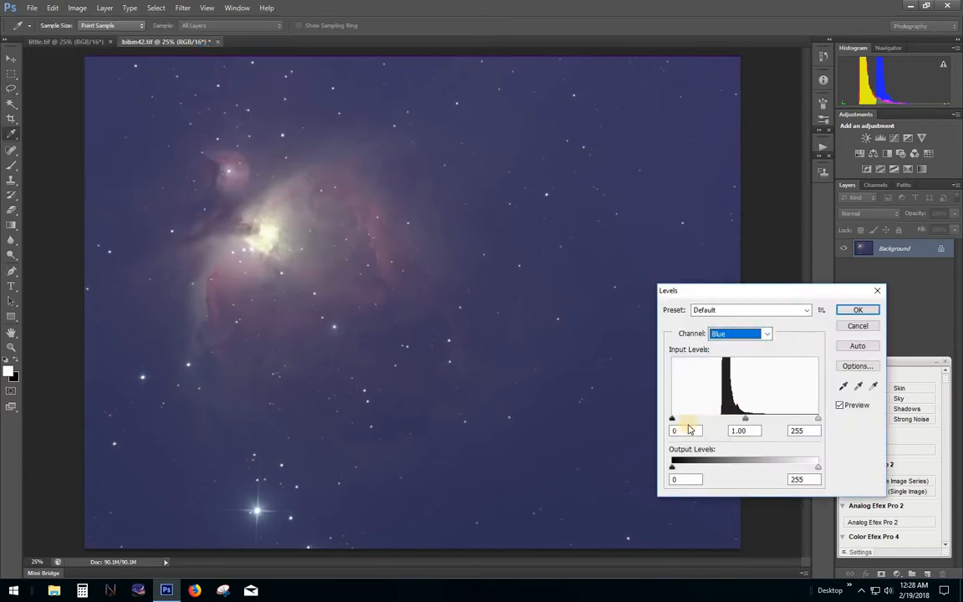
drag(678, 419, 699, 420)
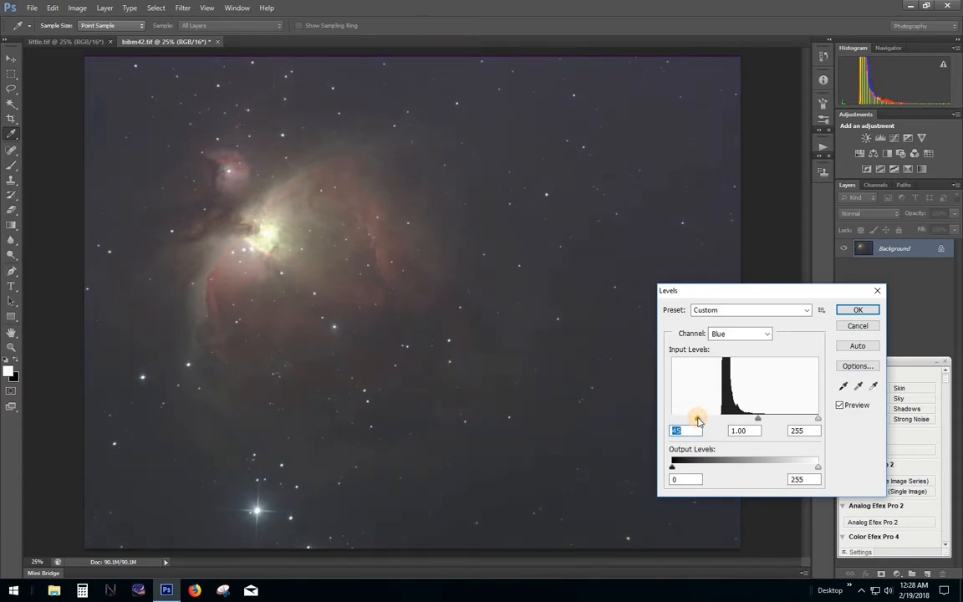
click(853, 313)
key(l)
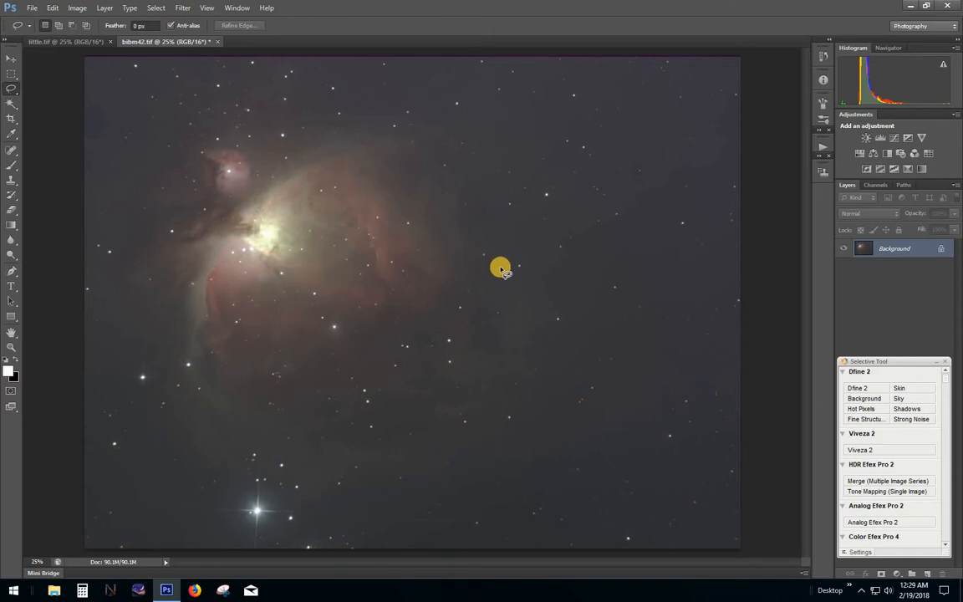
scroll(500, 259, down, 1)
scroll(502, 271, up, 3)
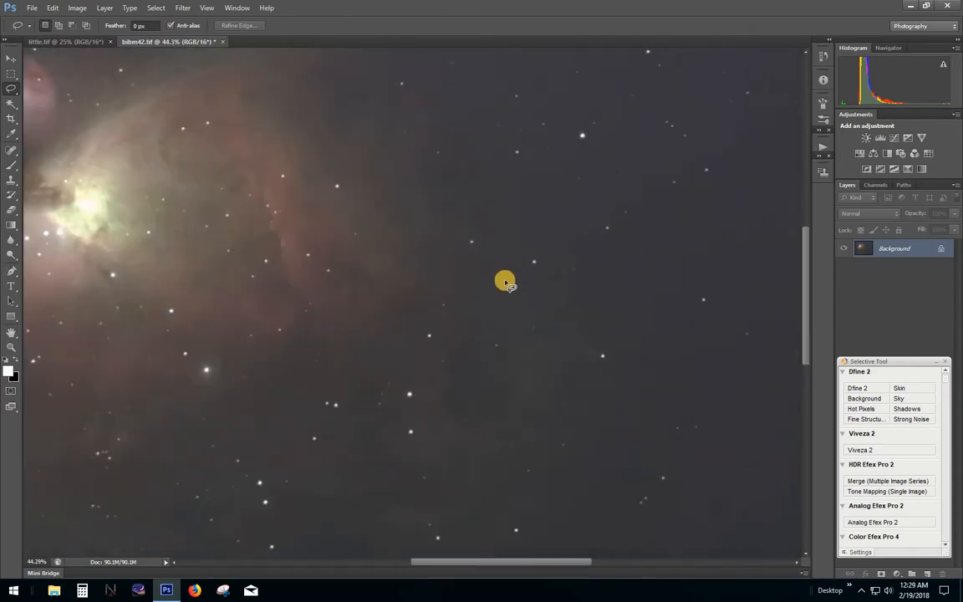
scroll(506, 280, down, 1)
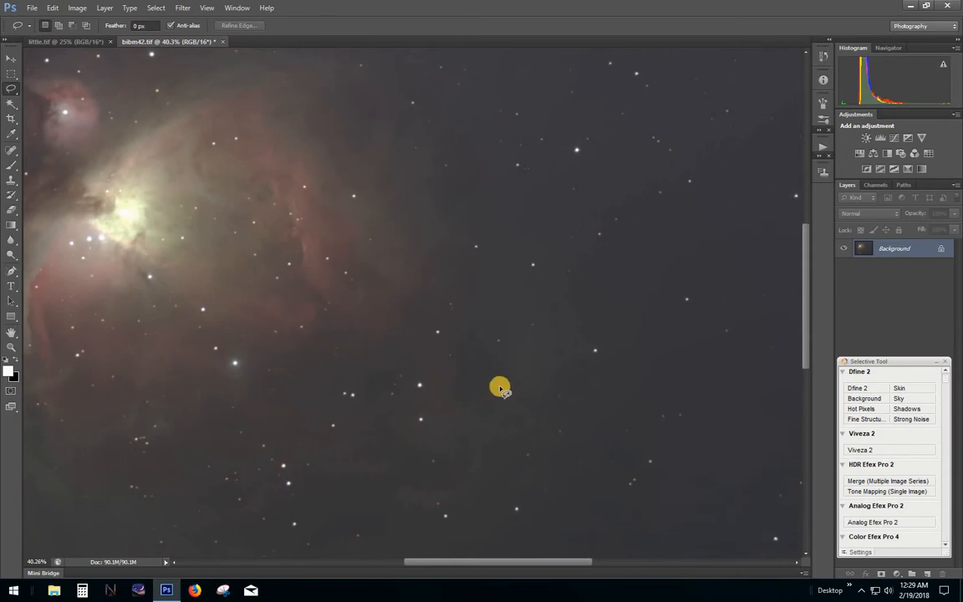
Set the white point with a Curves adjustment by sampling a bright white star in the dark sky beside the nebula
scroll(499, 387, up, 3)
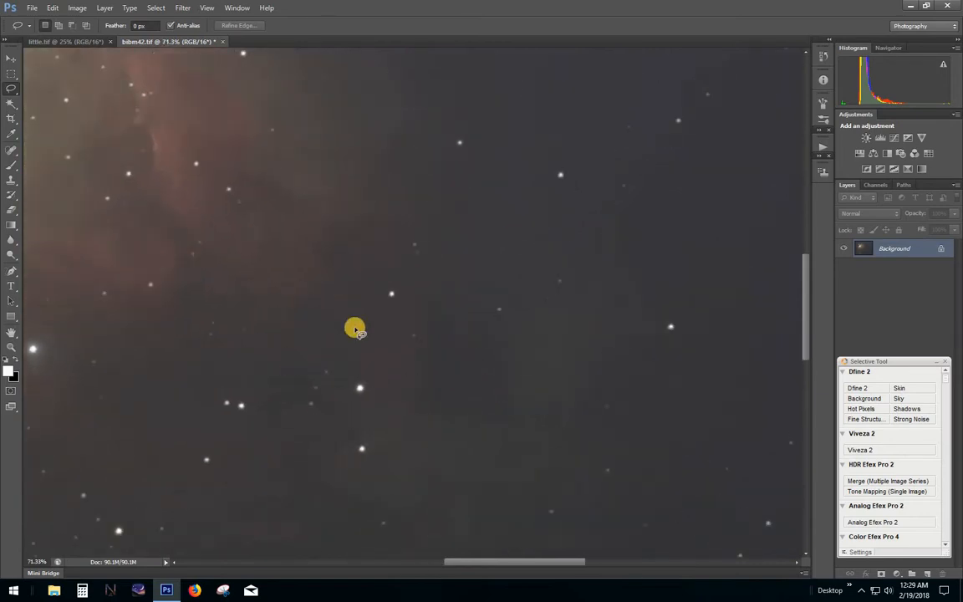
click(79, 11)
click(97, 37)
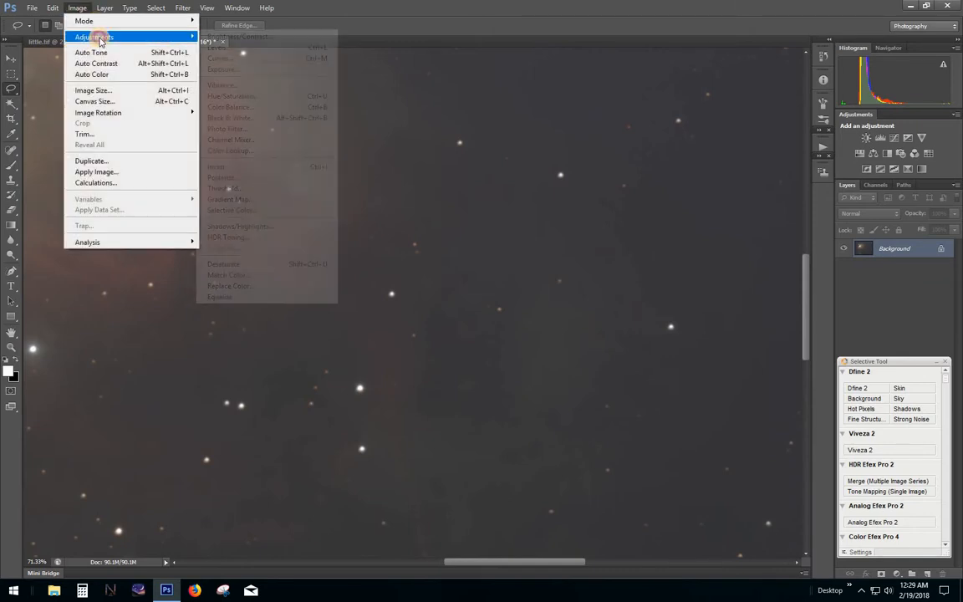
click(221, 58)
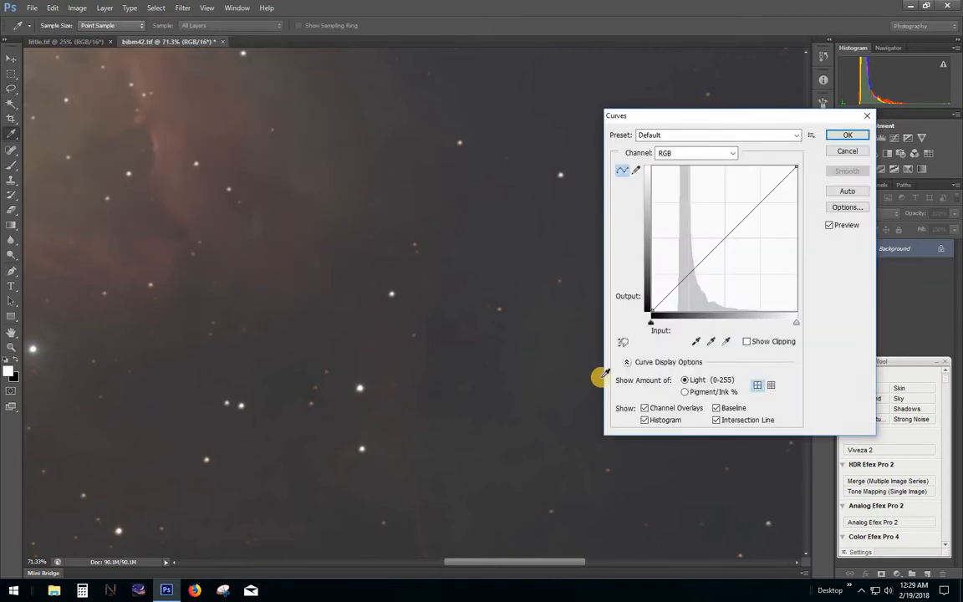
click(730, 341)
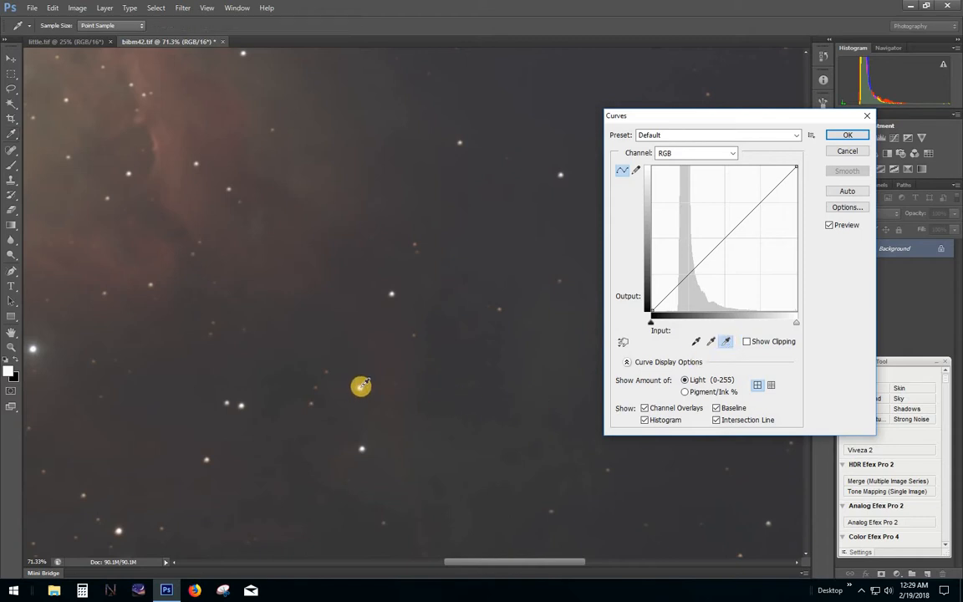
click(361, 386)
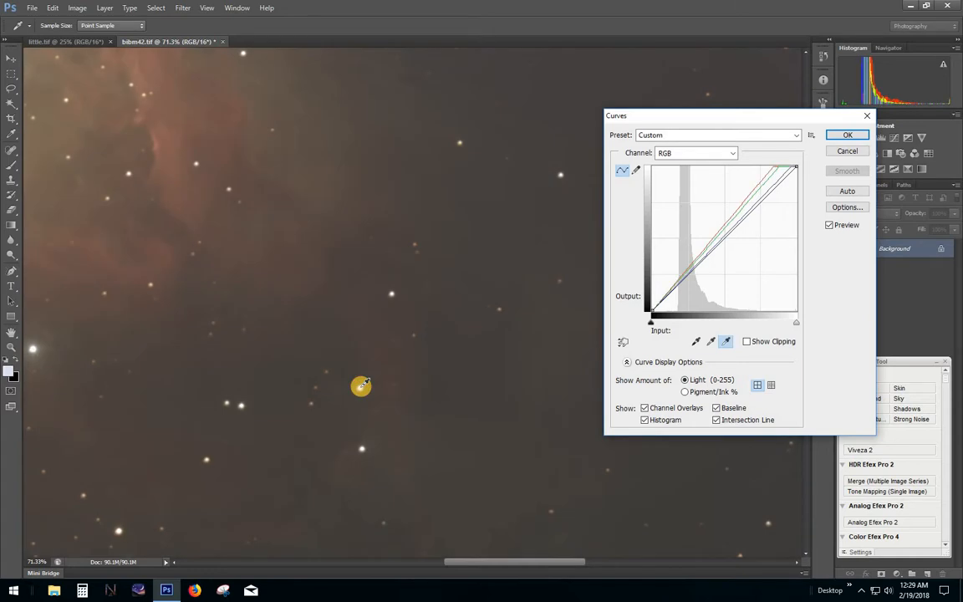
click(843, 136)
Darken the background with a Levels adjustment, setting the RGB black input level to 34
scroll(582, 400, down, 6)
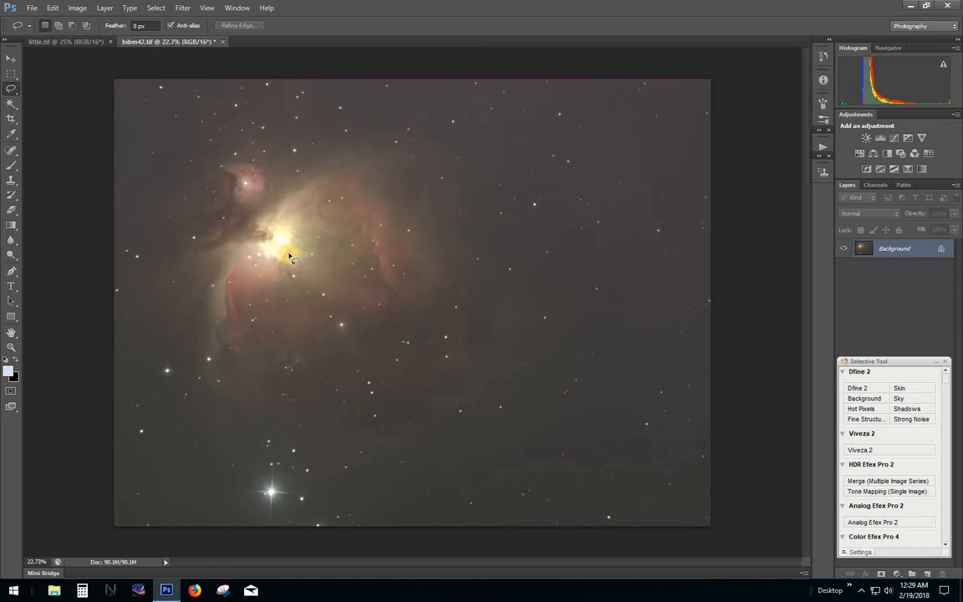
click(75, 9)
mouse_move(163, 36)
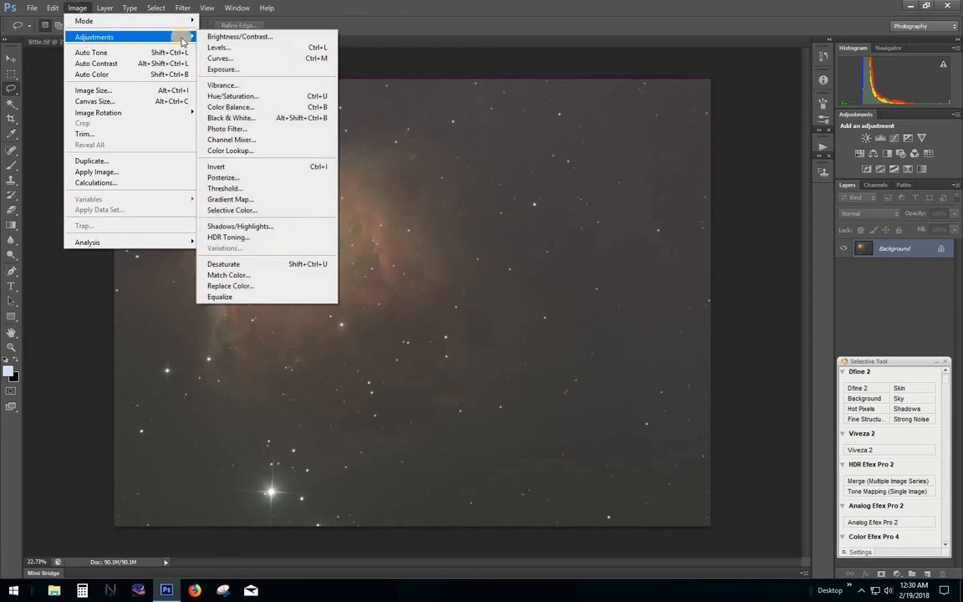
click(235, 51)
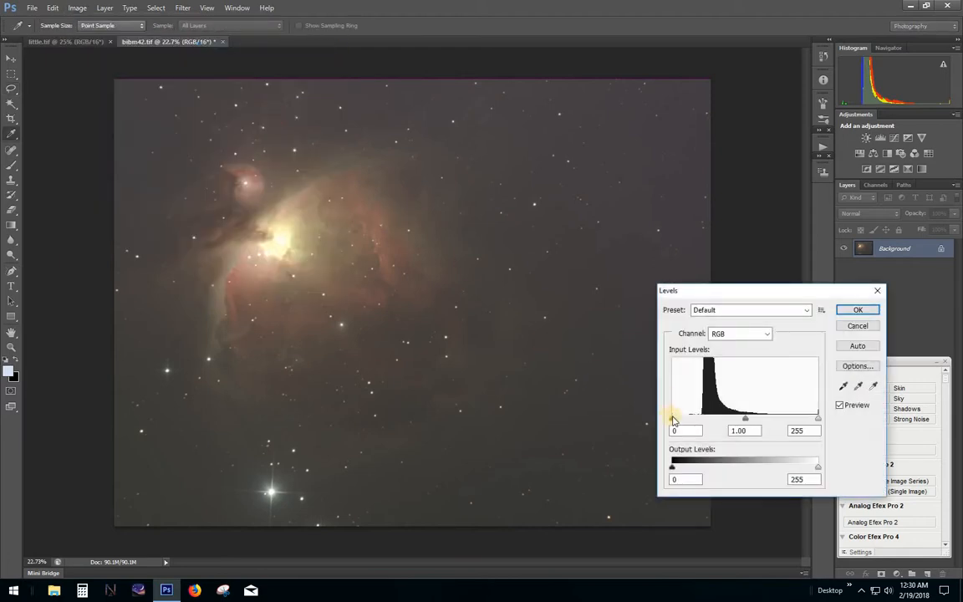
mouse_move(674, 419)
mouse_down()
mouse_move(706, 423)
mouse_move(690, 425)
mouse_up()
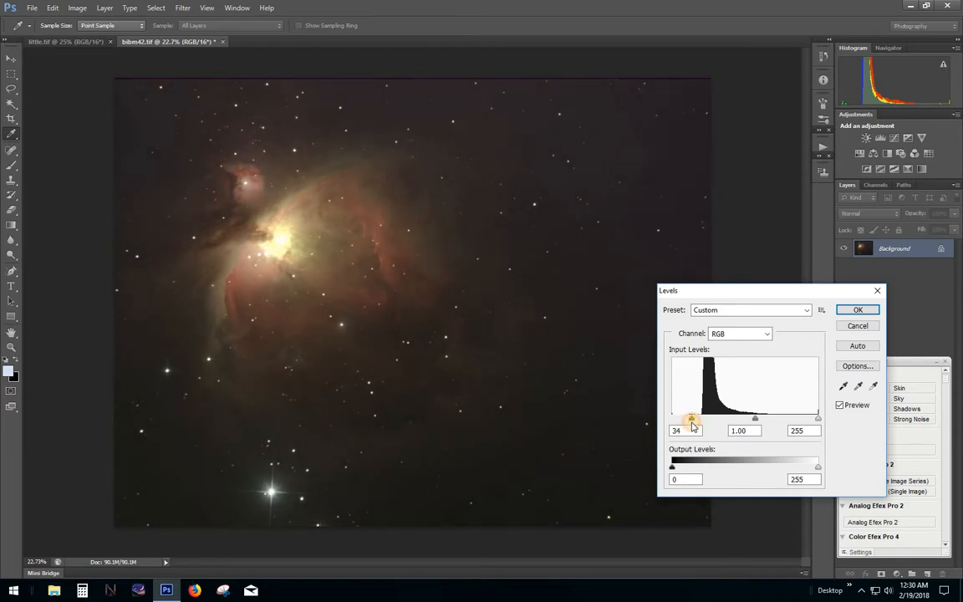
drag(691, 425, 692, 424)
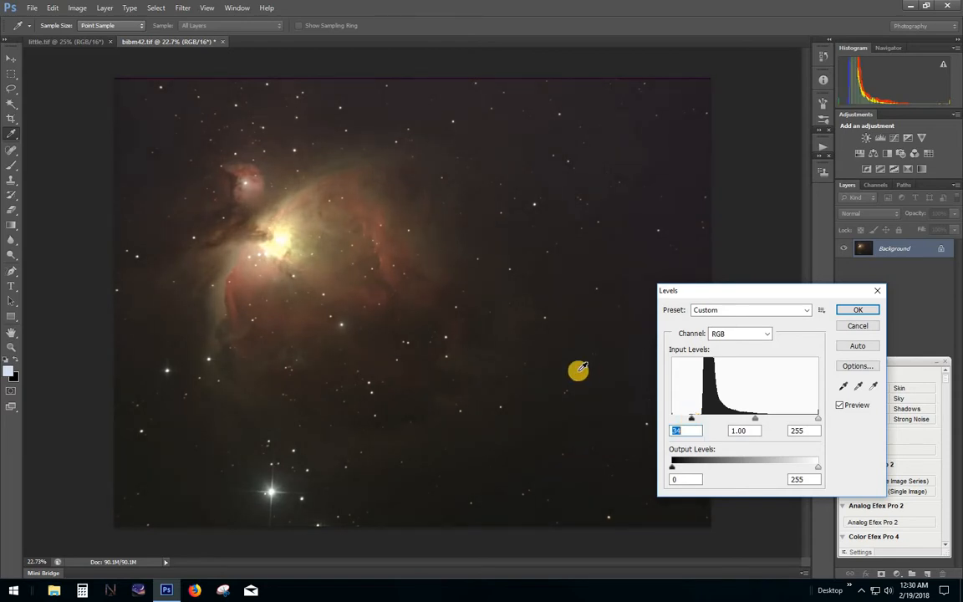
click(857, 311)
key(l)
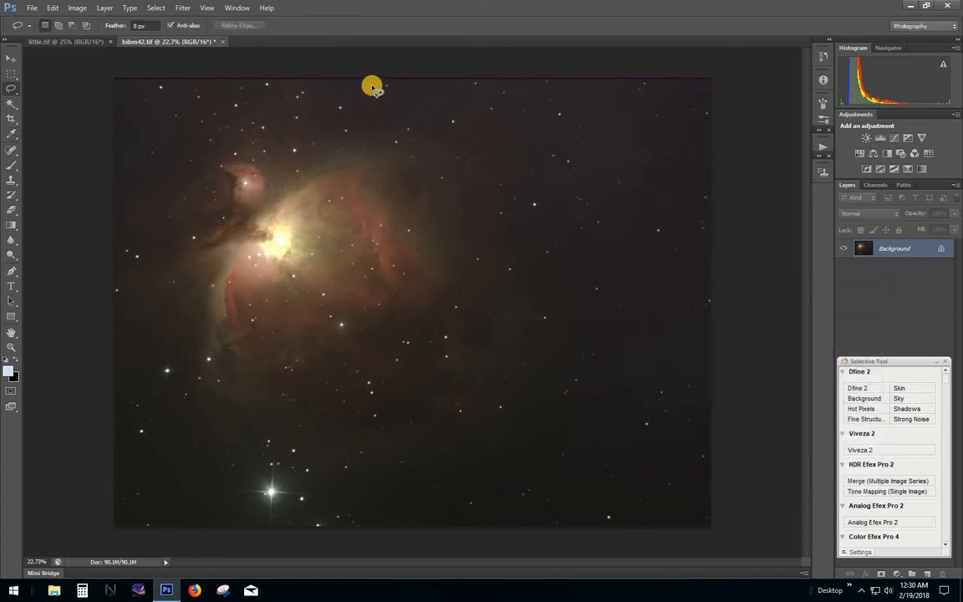
Crop the thin purple strip off the image's upper edge and switch to the Move tool
scroll(372, 88, down, 2)
scroll(396, 176, up, 1)
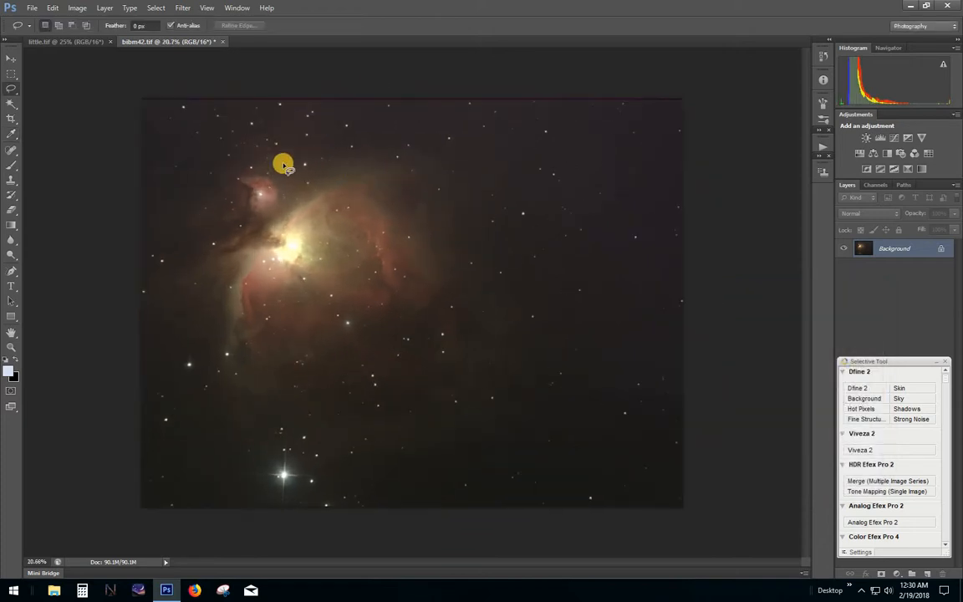
click(11, 121)
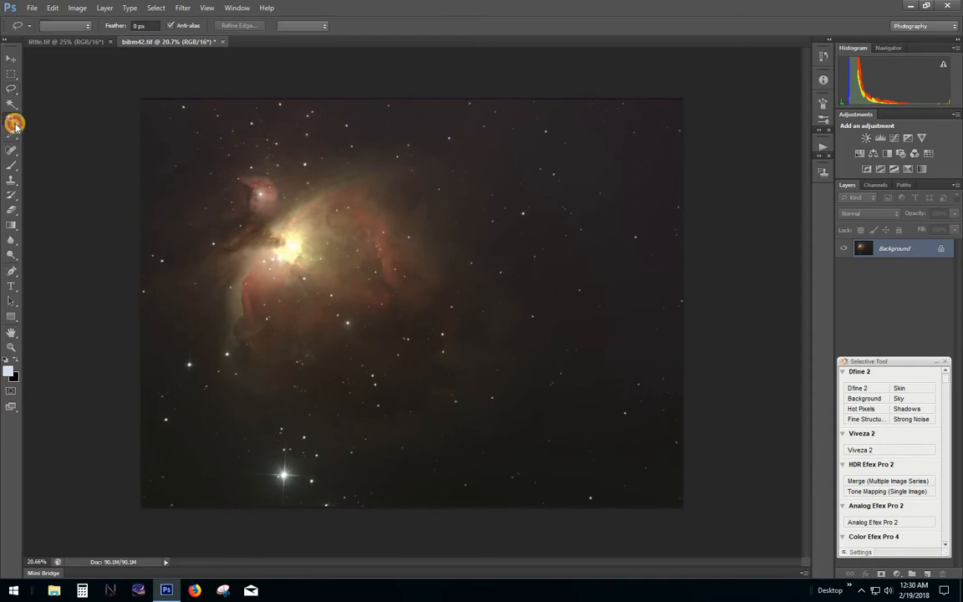
drag(411, 98, 412, 105)
click(580, 27)
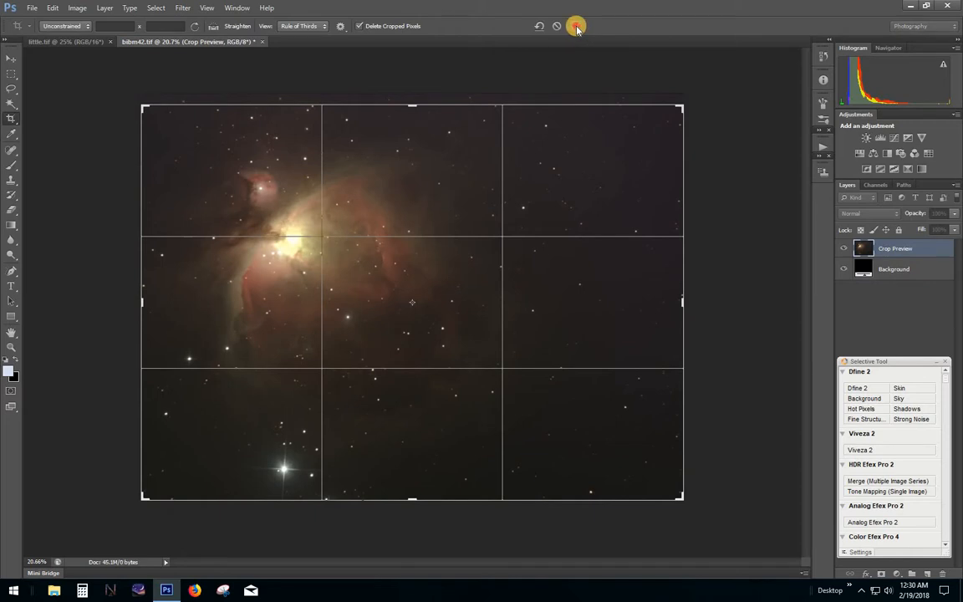
click(11, 59)
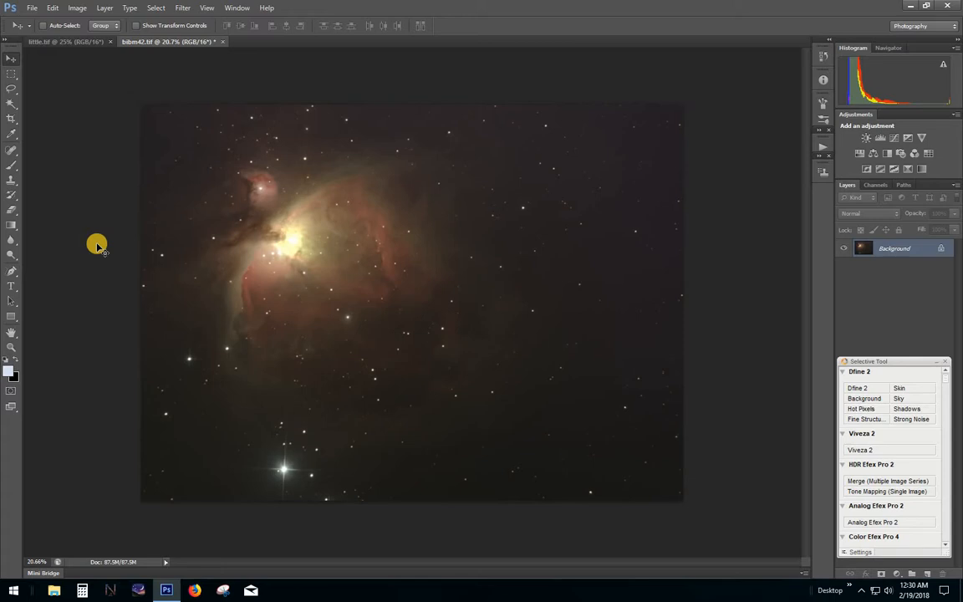
Apply the DeepSkyColors HLVG filter to the nebula image to remove the green cast
click(183, 7)
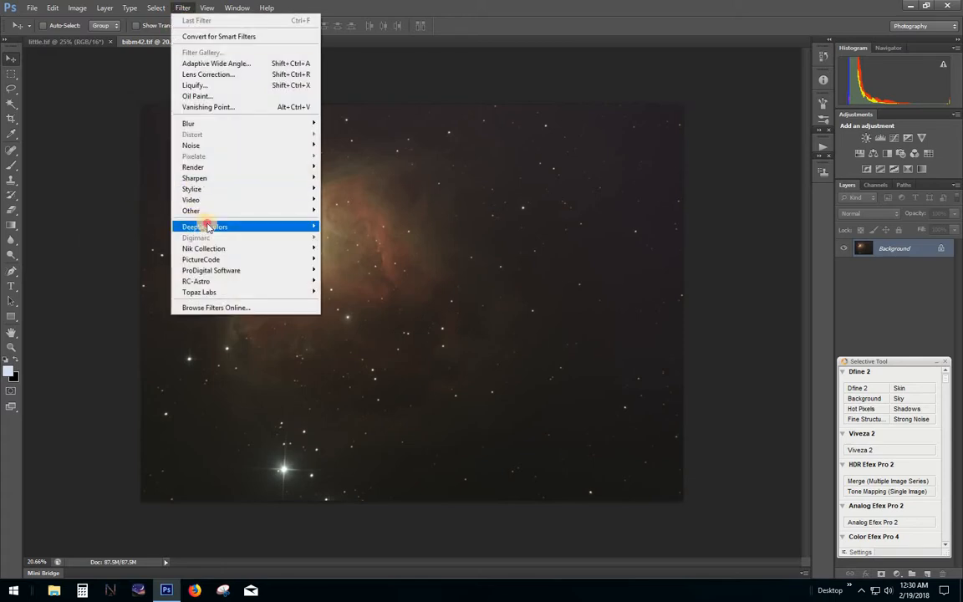
mouse_move(251, 227)
click(340, 224)
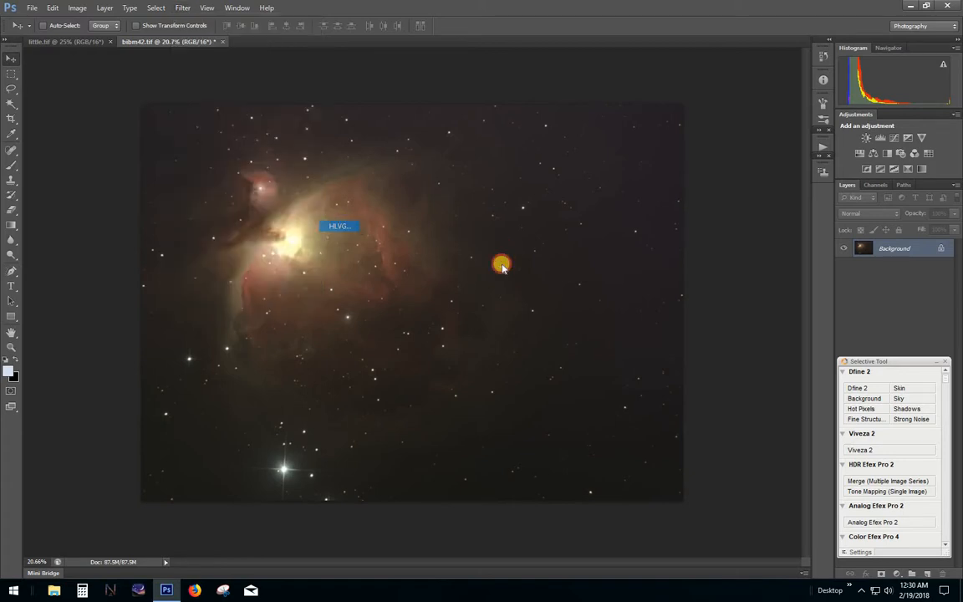
click(501, 249)
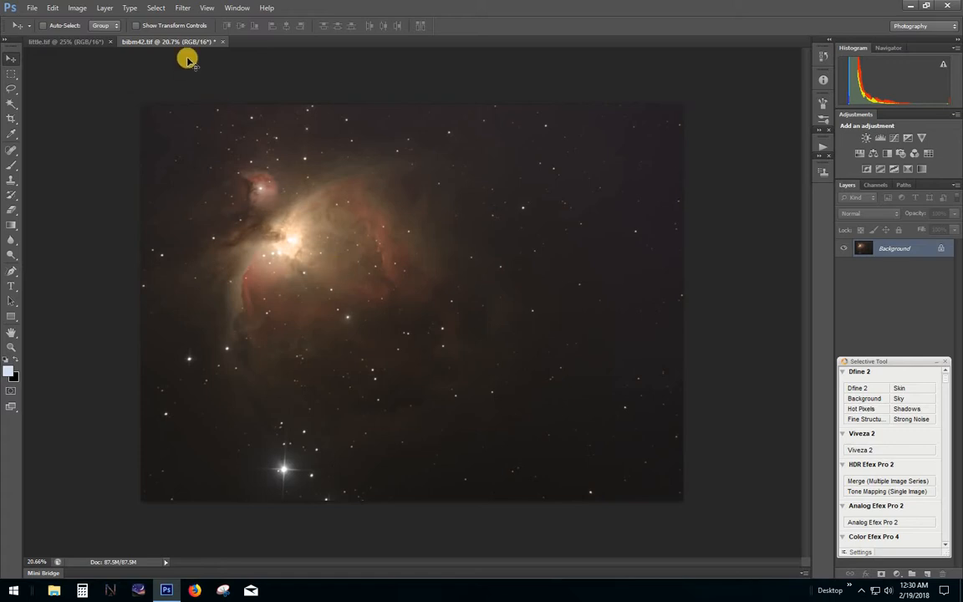
Brighten the nebula with a Levels stretch, setting the RGB midtone input to 1.32
click(77, 8)
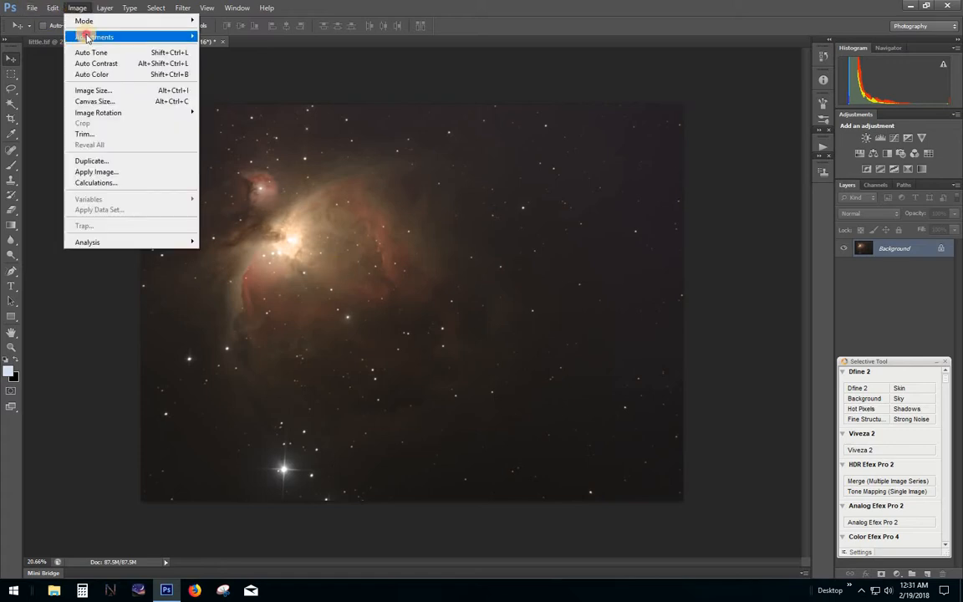
mouse_move(87, 37)
click(219, 48)
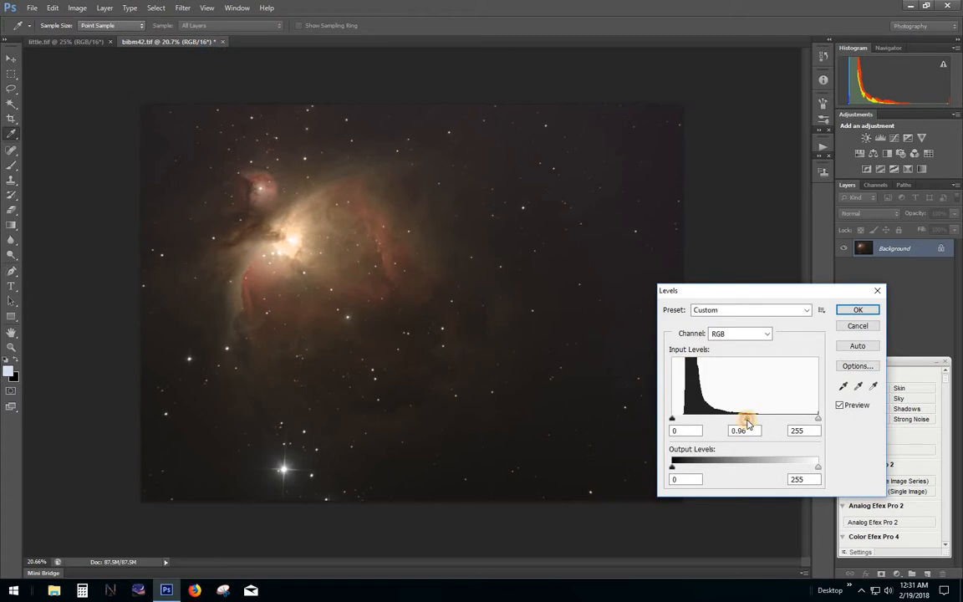
drag(748, 423, 731, 426)
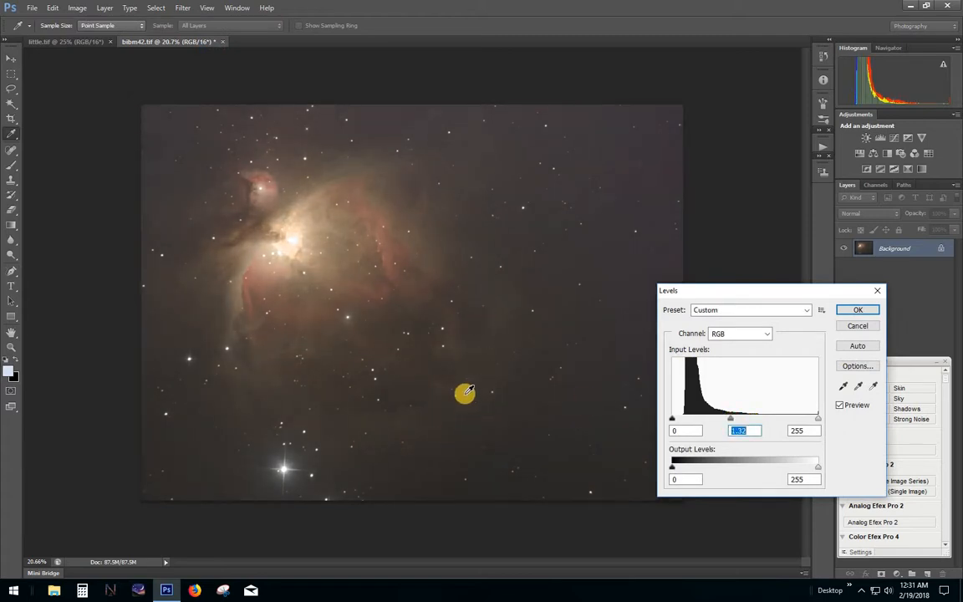
click(858, 309)
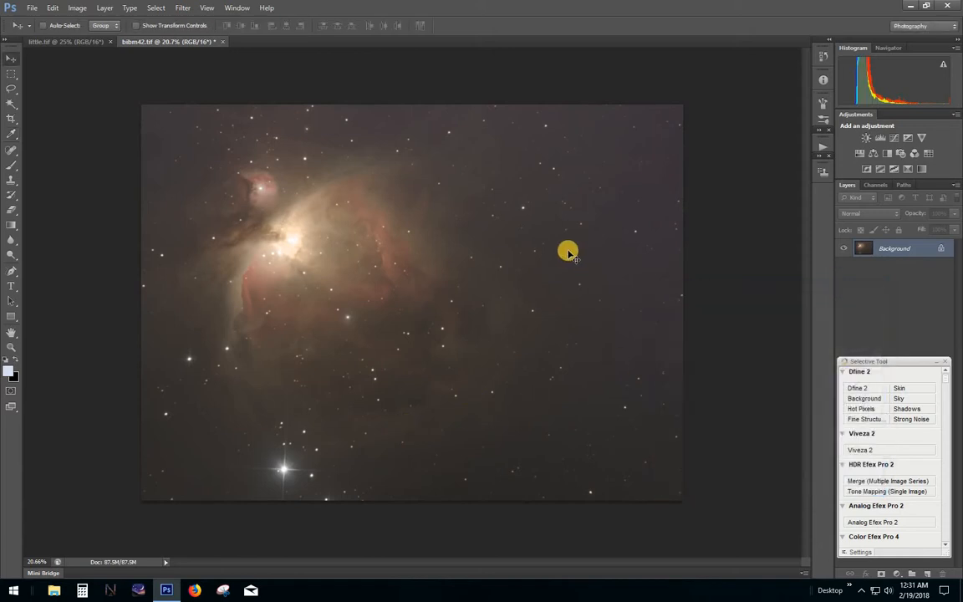
Darken the sky background with a Levels adjustment, setting the RGB black input level to 18
click(77, 7)
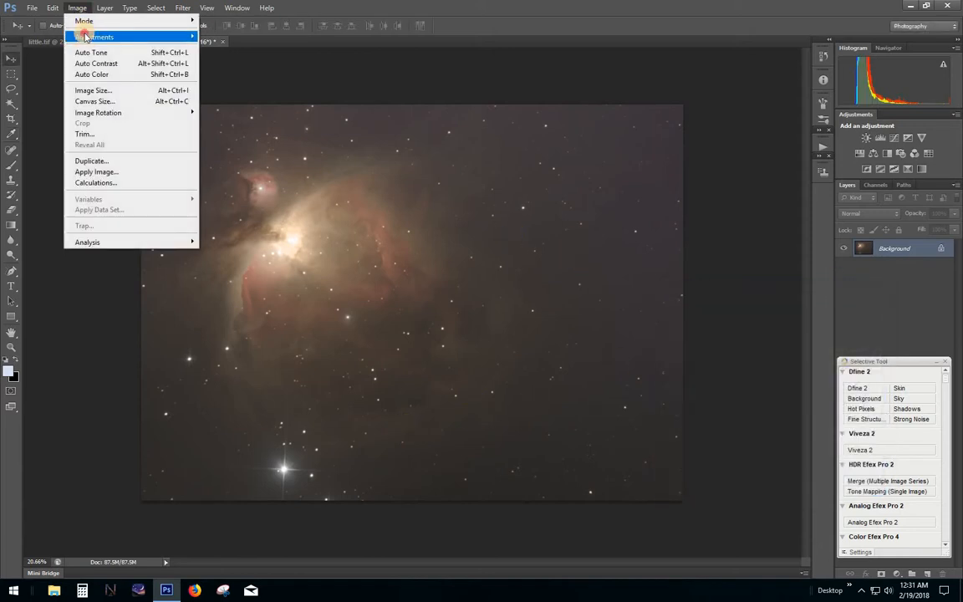
mouse_move(88, 36)
click(224, 49)
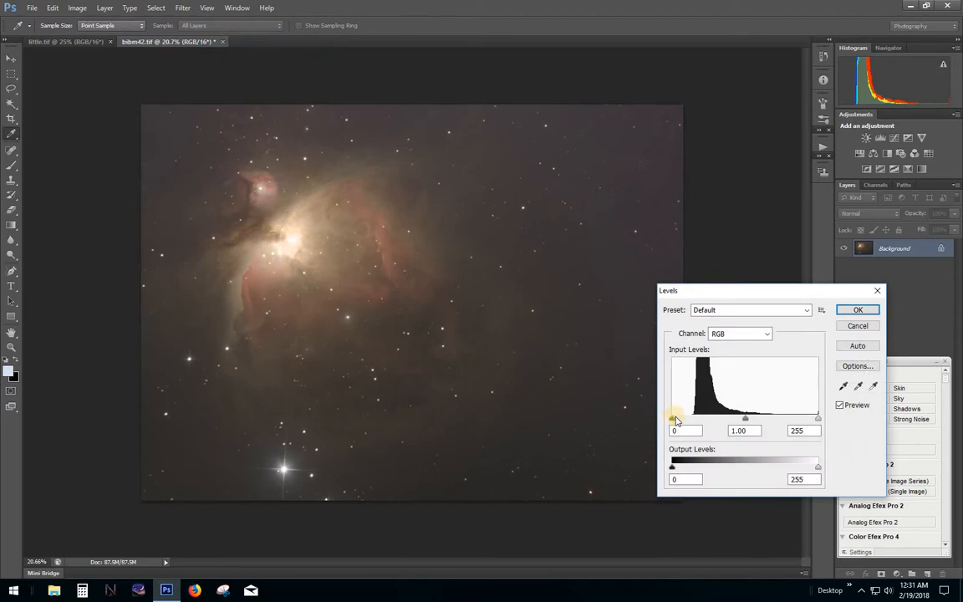
drag(675, 420, 681, 421)
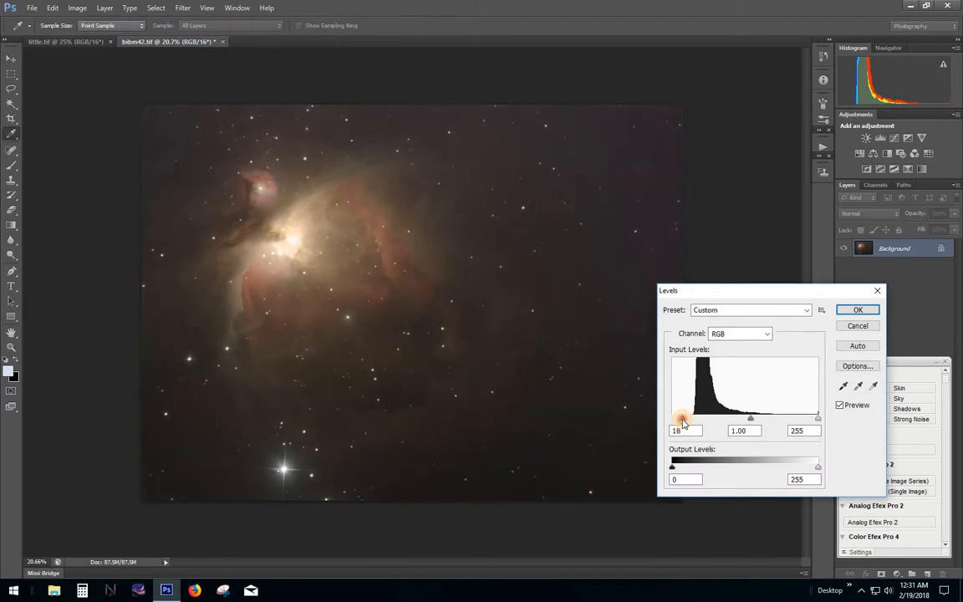
click(858, 310)
key(v)
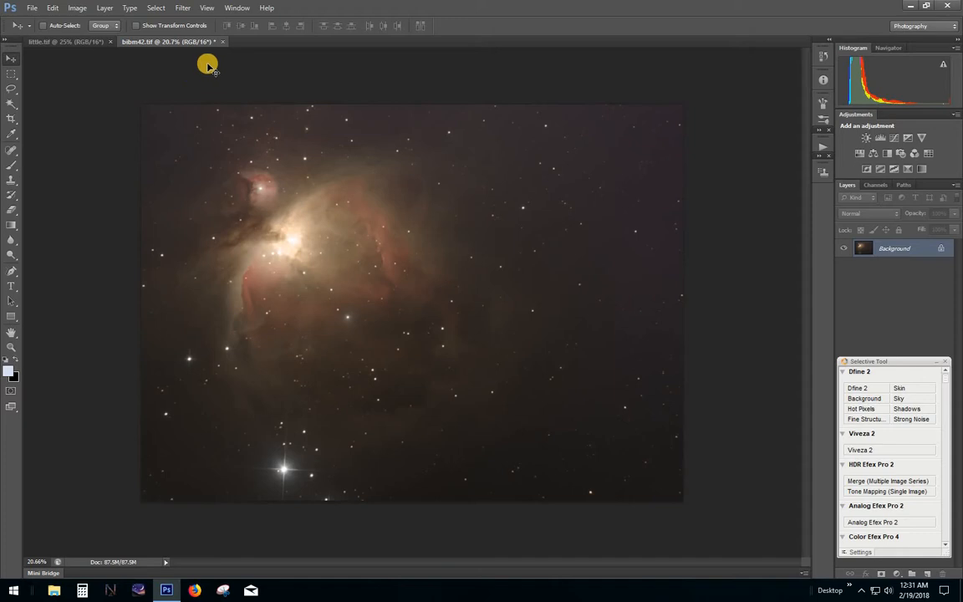
Flatten the background with the AstroFlat Pro filter, using Smoothness 61, Edge Cleanup 20 and Dark Noise Reduction 21
click(185, 12)
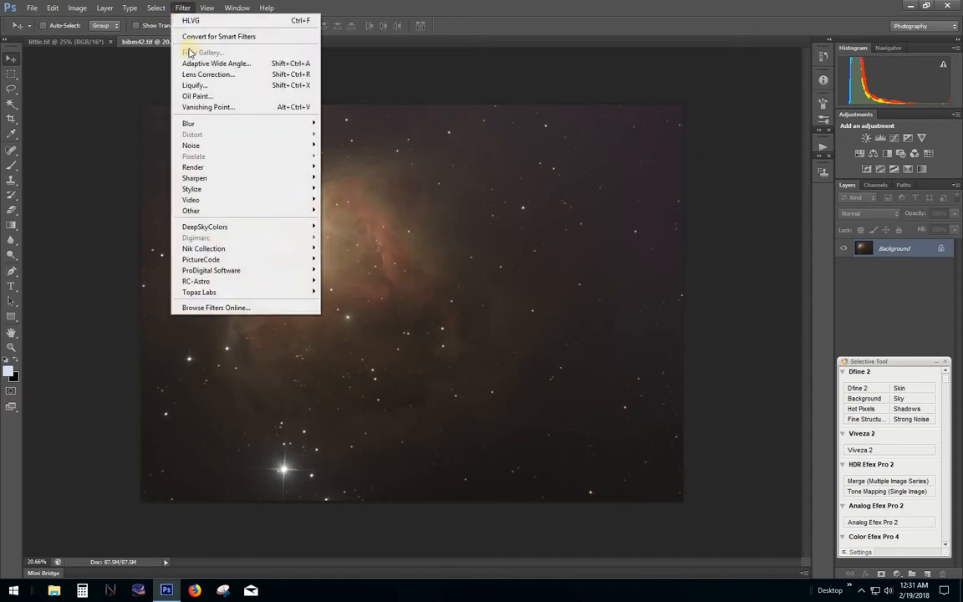
mouse_move(224, 274)
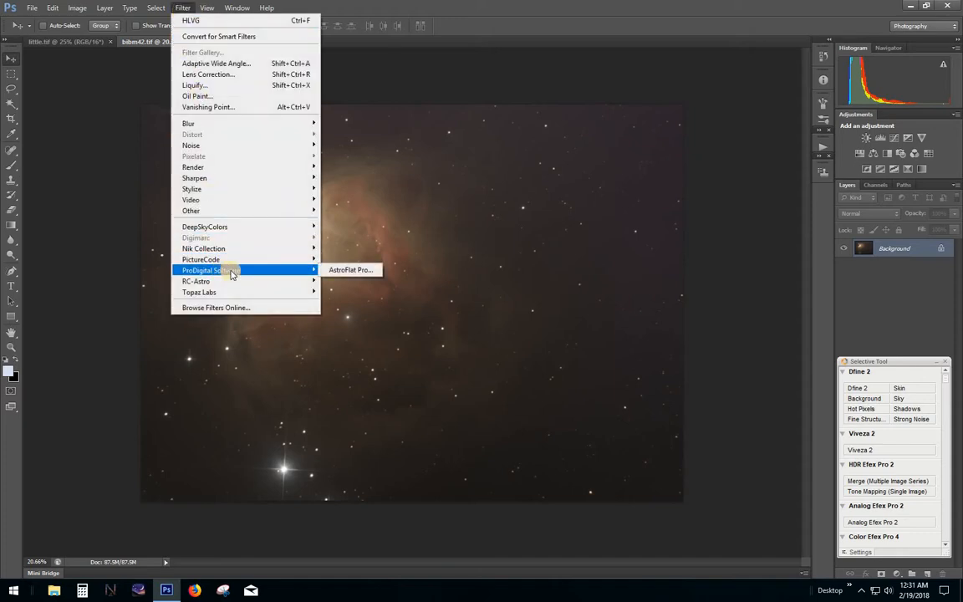
click(353, 269)
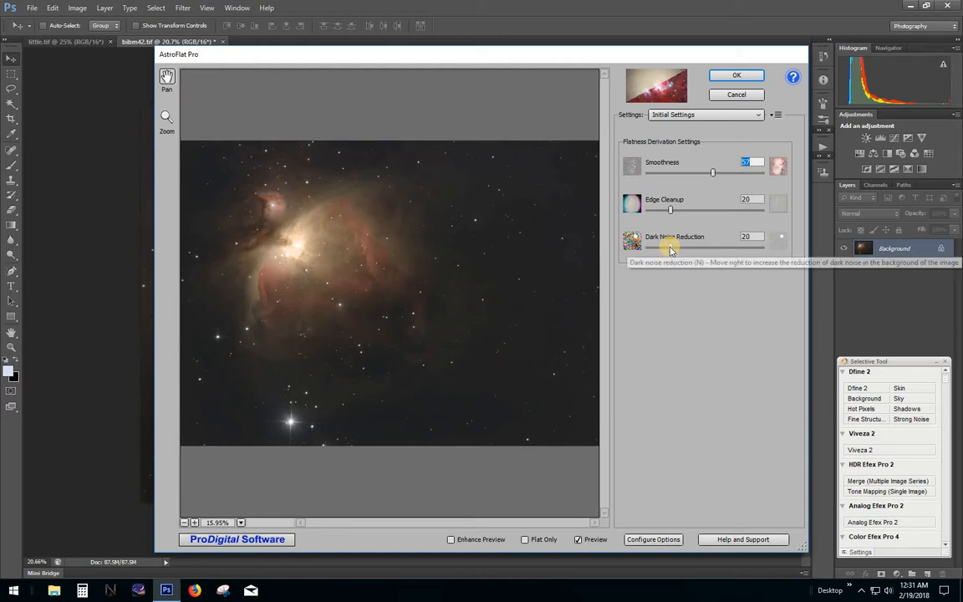
mouse_move(671, 248)
mouse_down()
mouse_move(730, 247)
mouse_move(671, 257)
mouse_up()
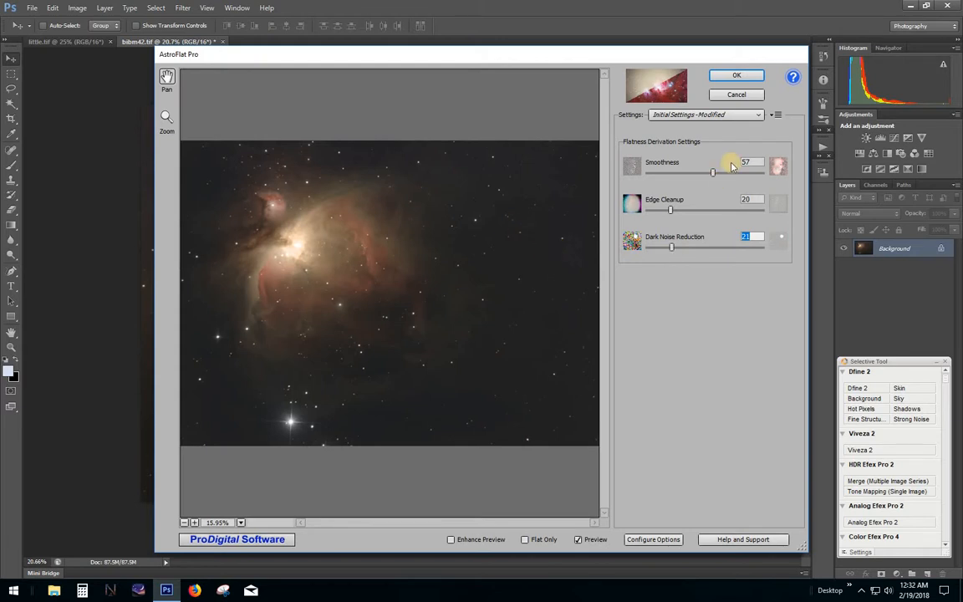
drag(712, 173, 715, 213)
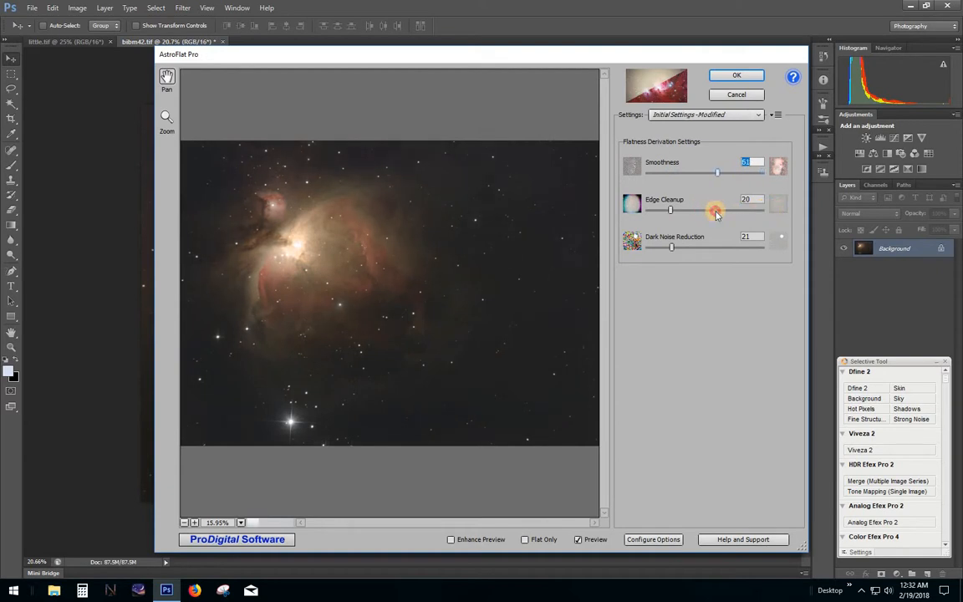
click(737, 76)
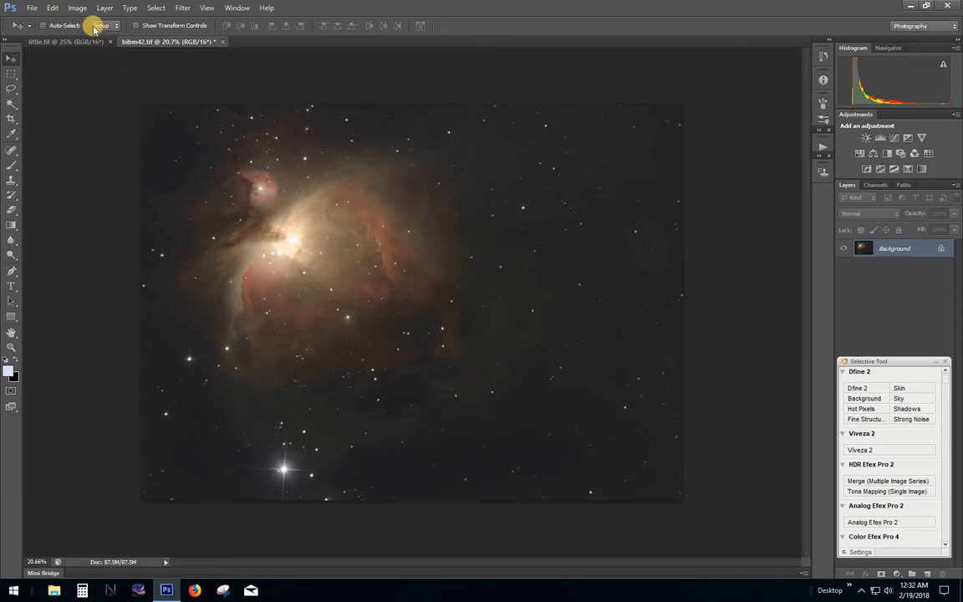
Stretch the nebula image with a Levels adjustment, setting the RGB black input to 17 and the midtone input to 1.53
click(76, 8)
mouse_move(98, 38)
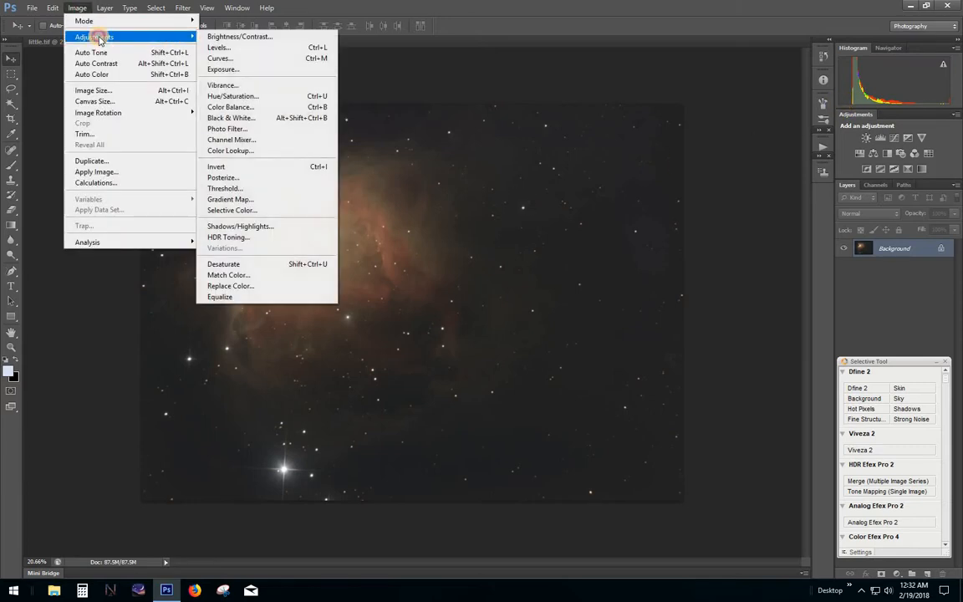
click(259, 52)
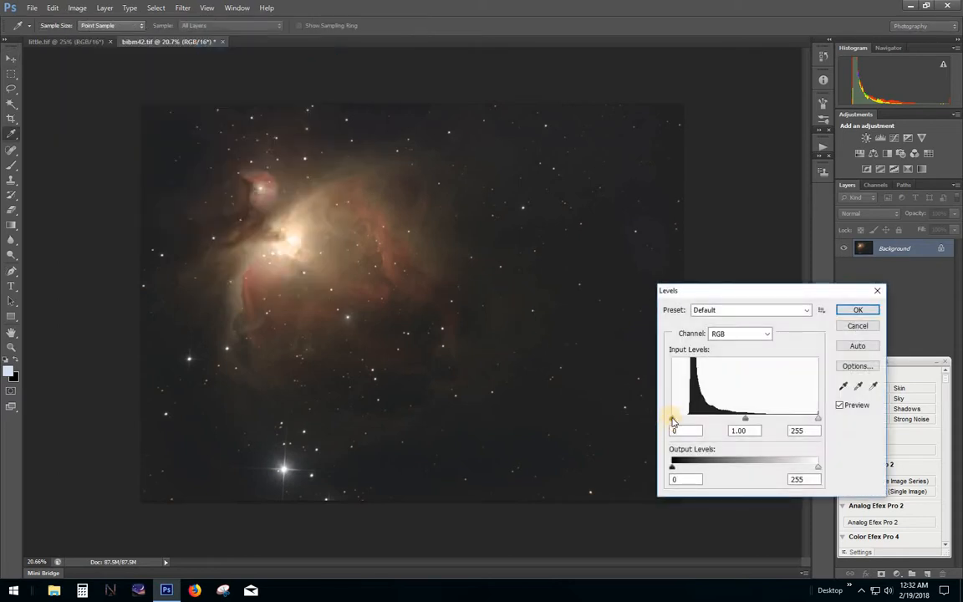
drag(674, 420, 682, 420)
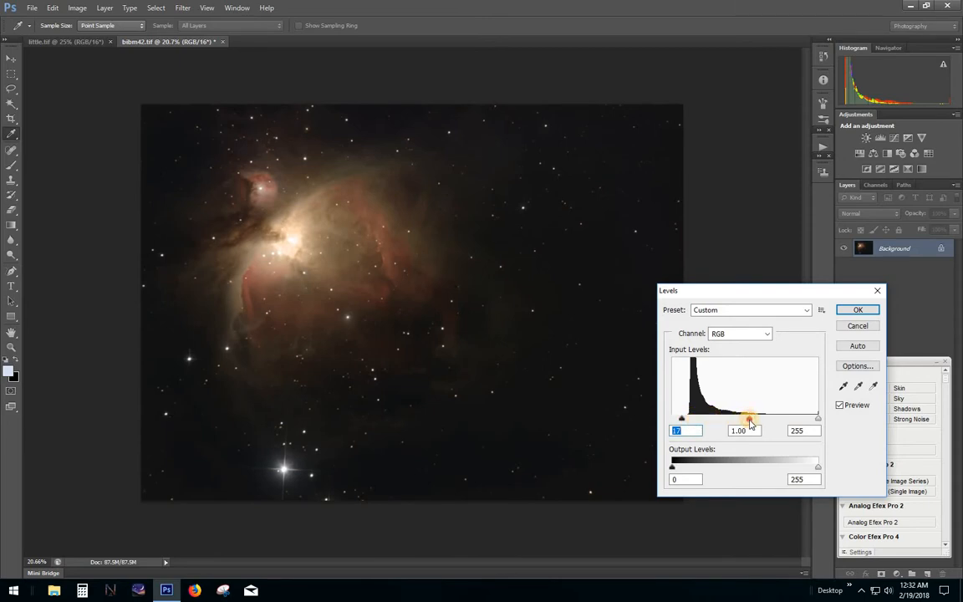
drag(750, 421, 731, 427)
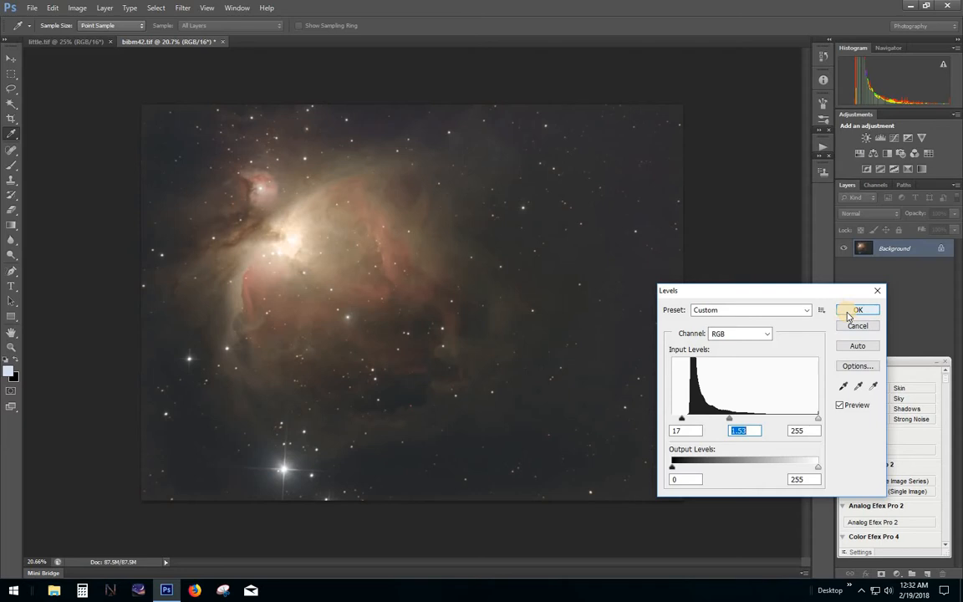
click(854, 310)
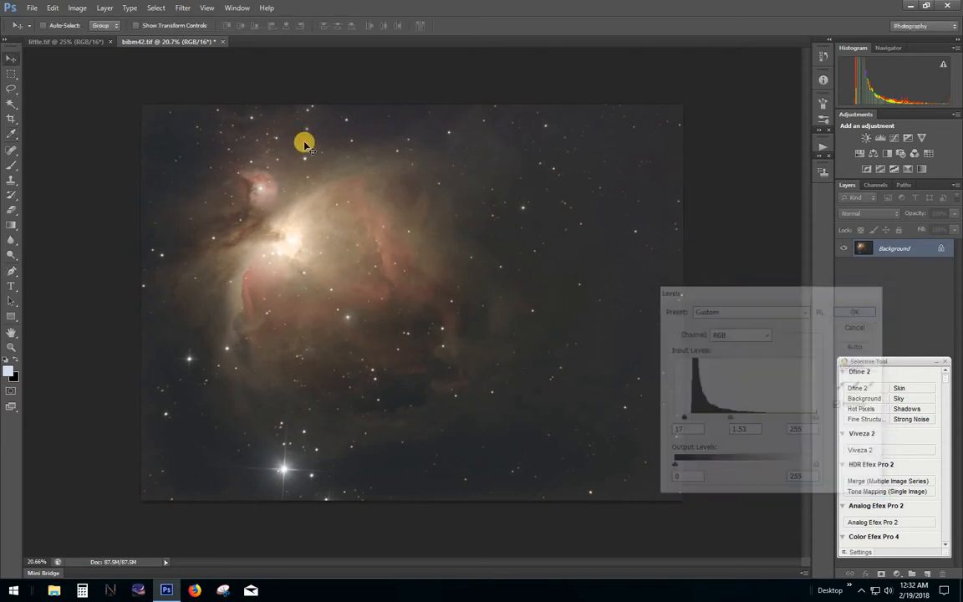
Darken the sky background with another Levels adjustment, setting the RGB black input level to 15
click(82, 9)
mouse_move(155, 38)
click(219, 47)
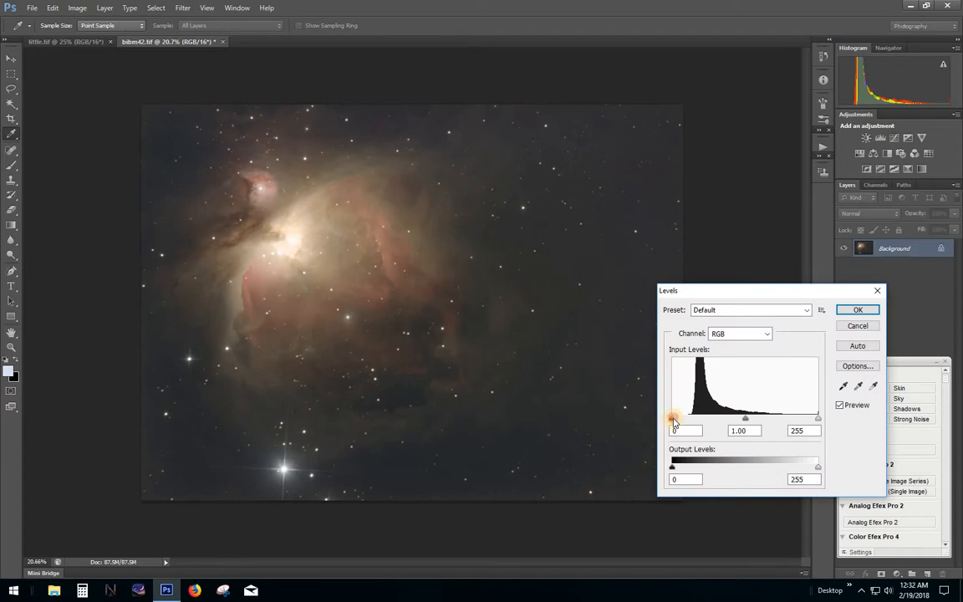
drag(674, 418, 681, 418)
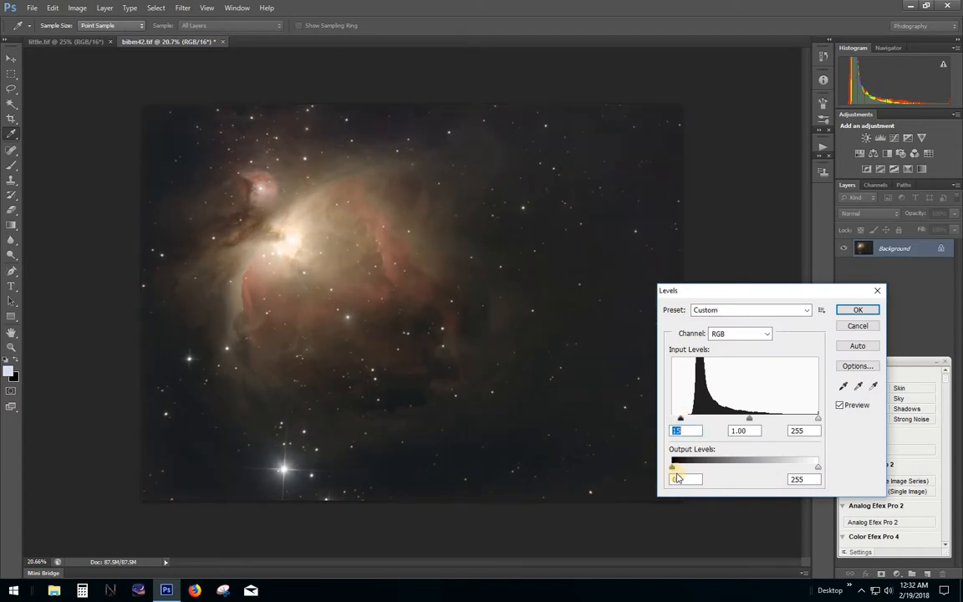
click(861, 312)
key(v)
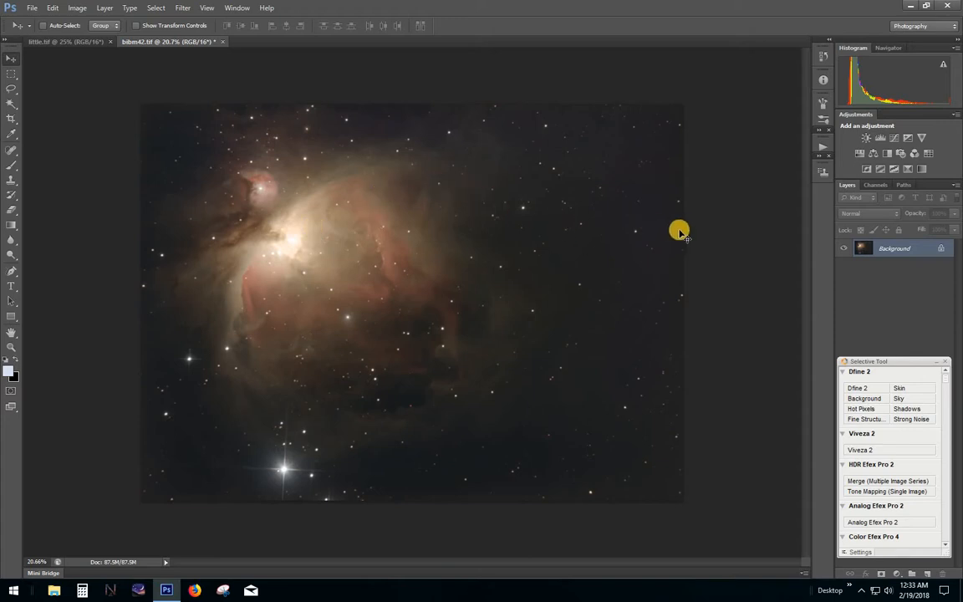
Create a new action set named casca
click(822, 148)
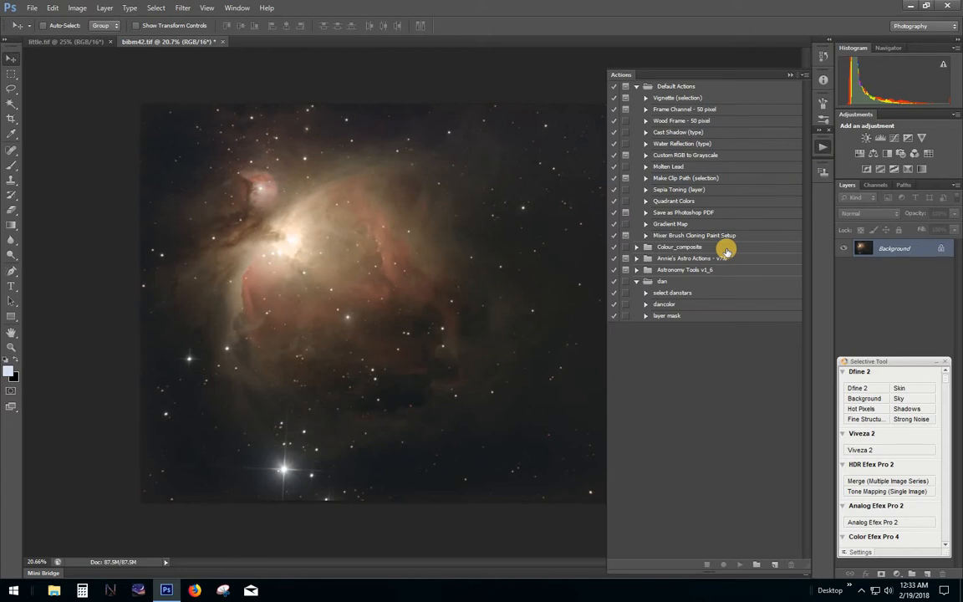
click(638, 282)
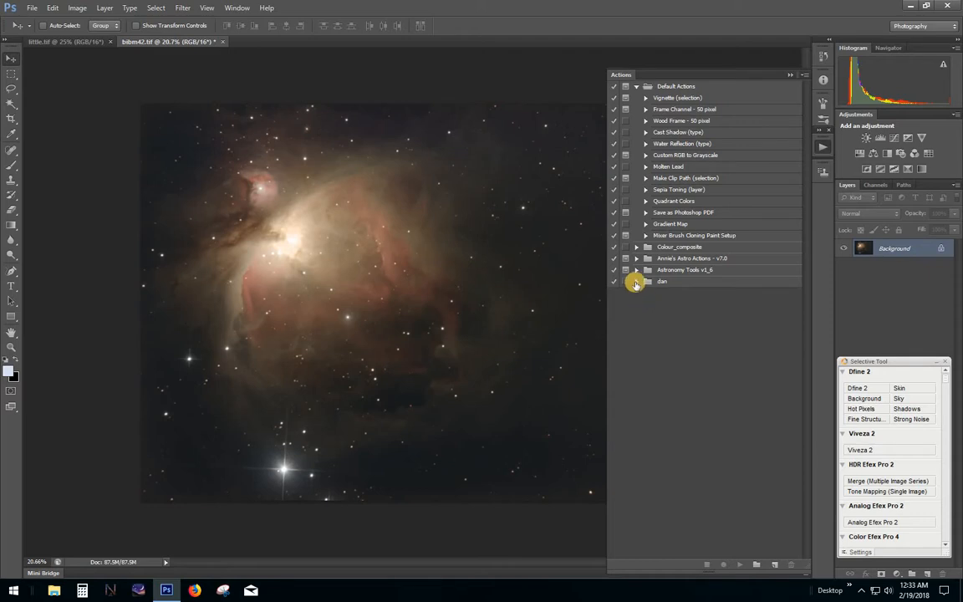
click(637, 282)
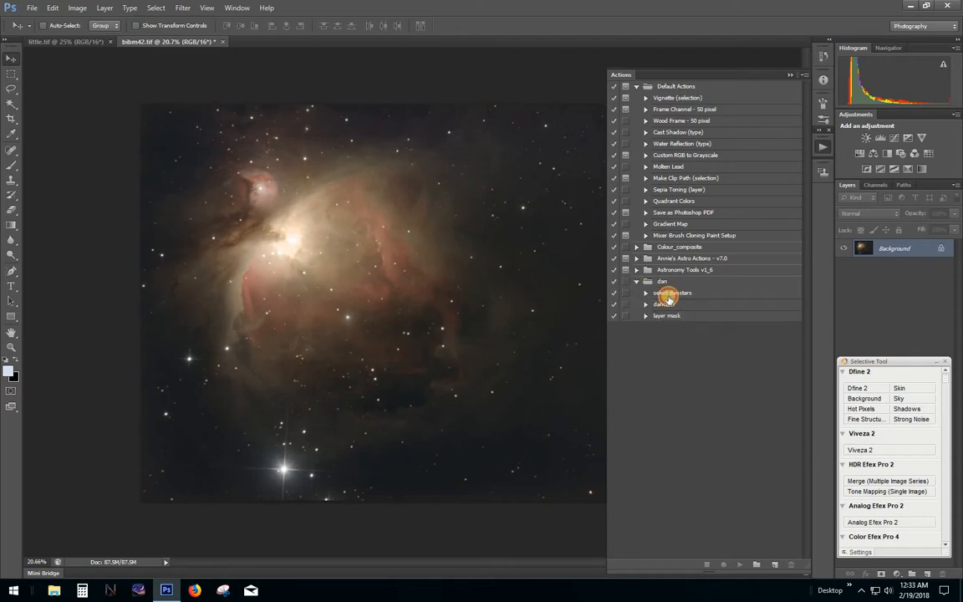
click(637, 282)
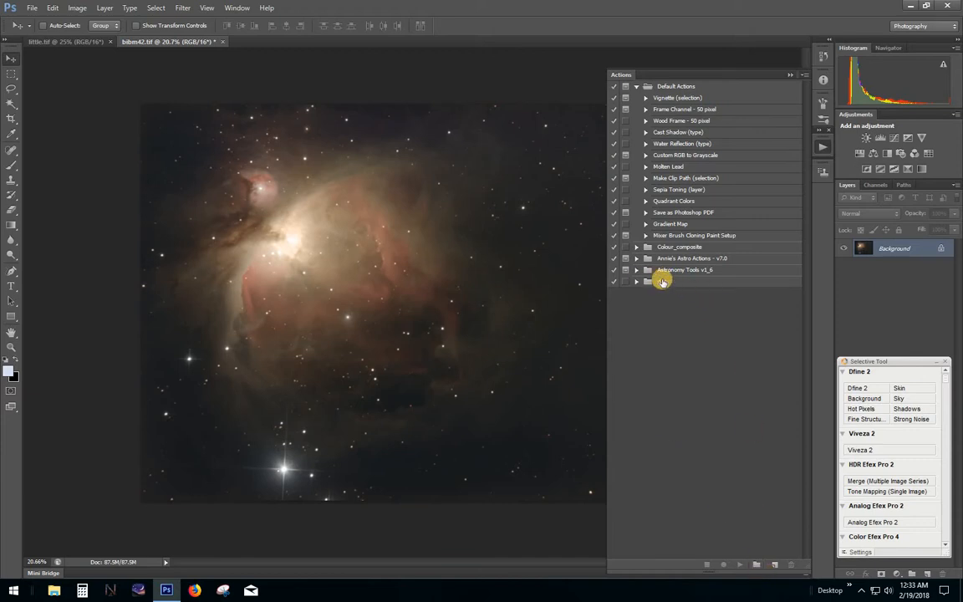
click(755, 566)
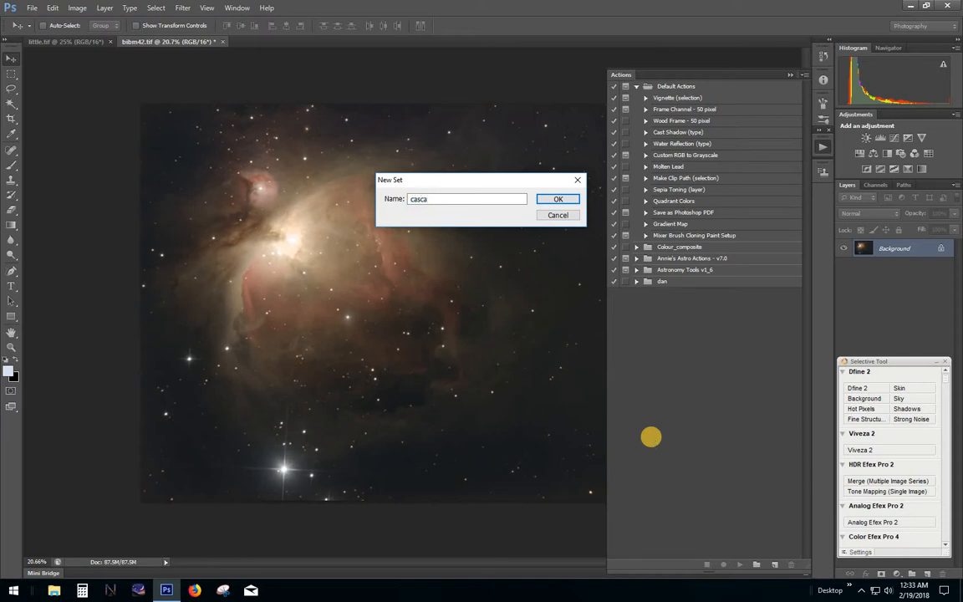
key(Return)
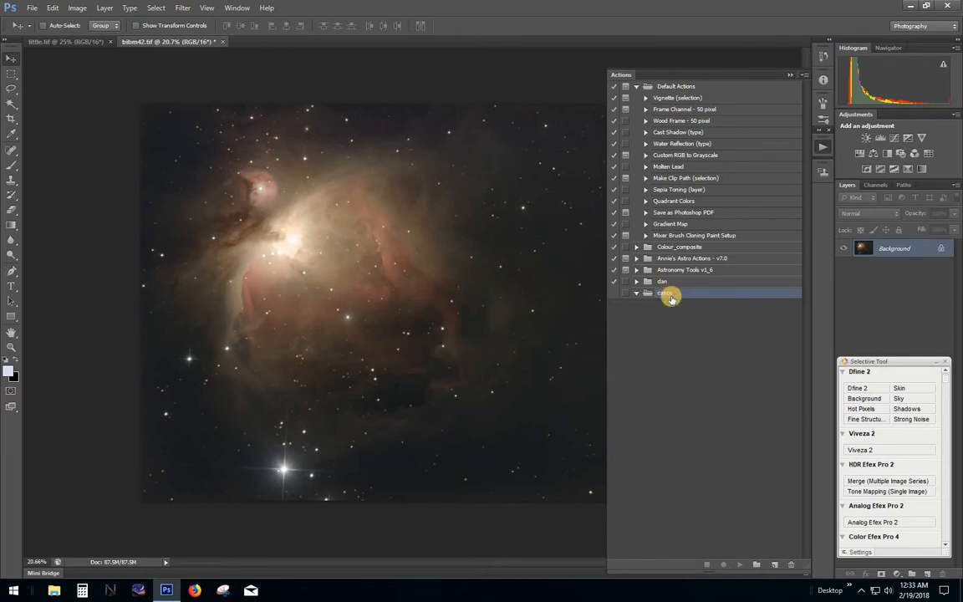
Create an action named layer mask in the casca set and start recording it
click(775, 567)
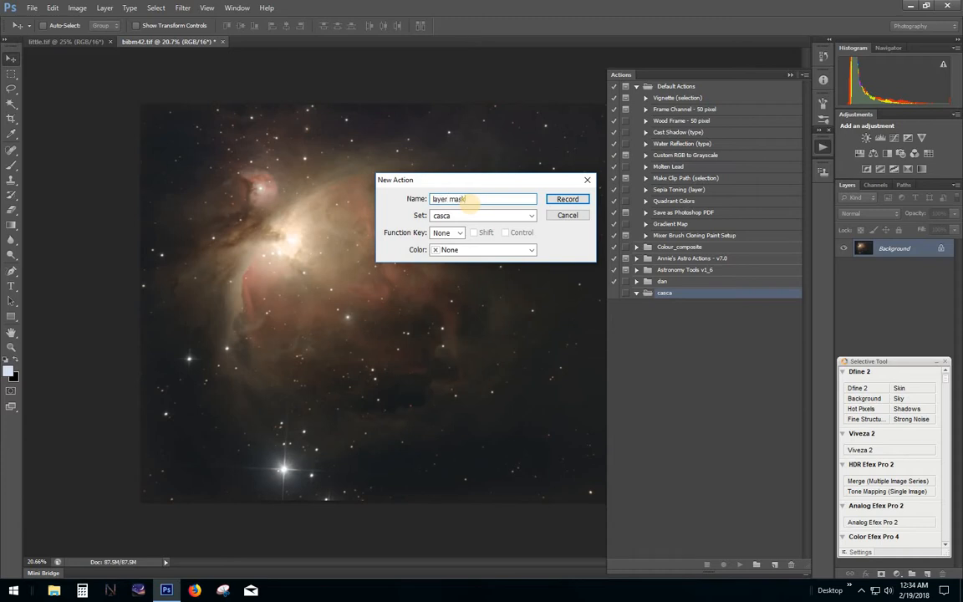
click(569, 199)
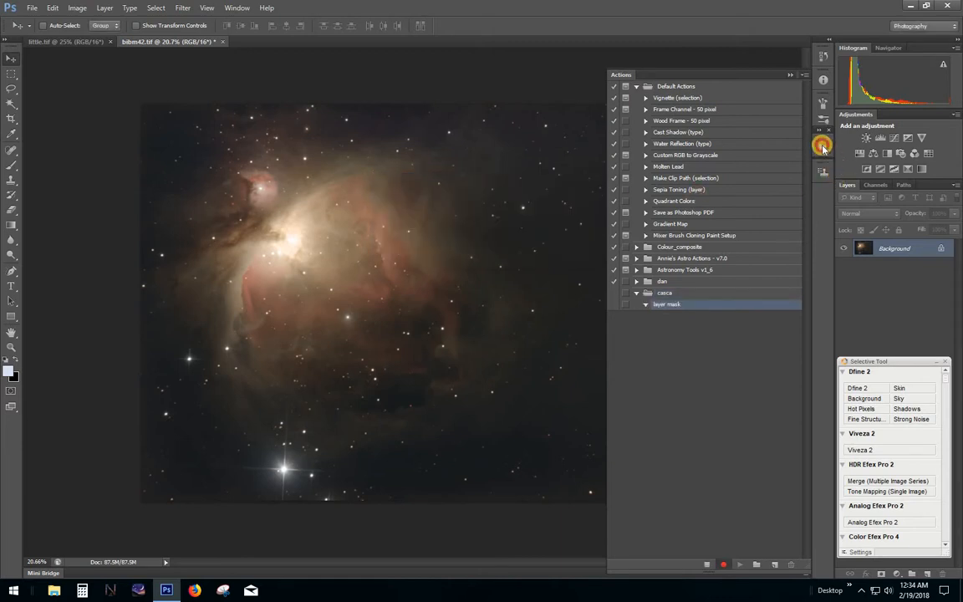
click(823, 147)
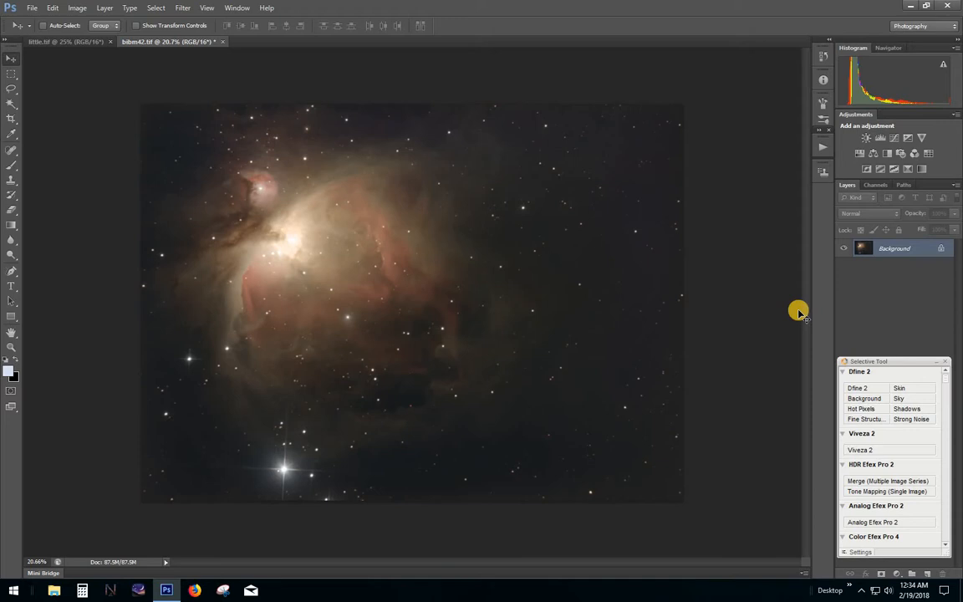
Duplicate the Background layer as Background copy and add a Hide All layer mask to the copy
right_click(903, 249)
click(895, 271)
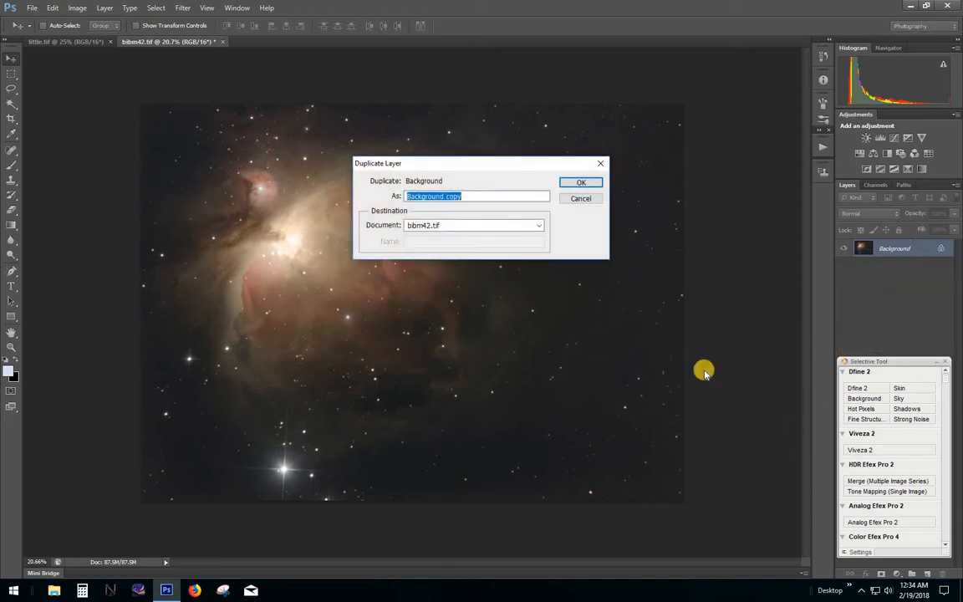
click(585, 184)
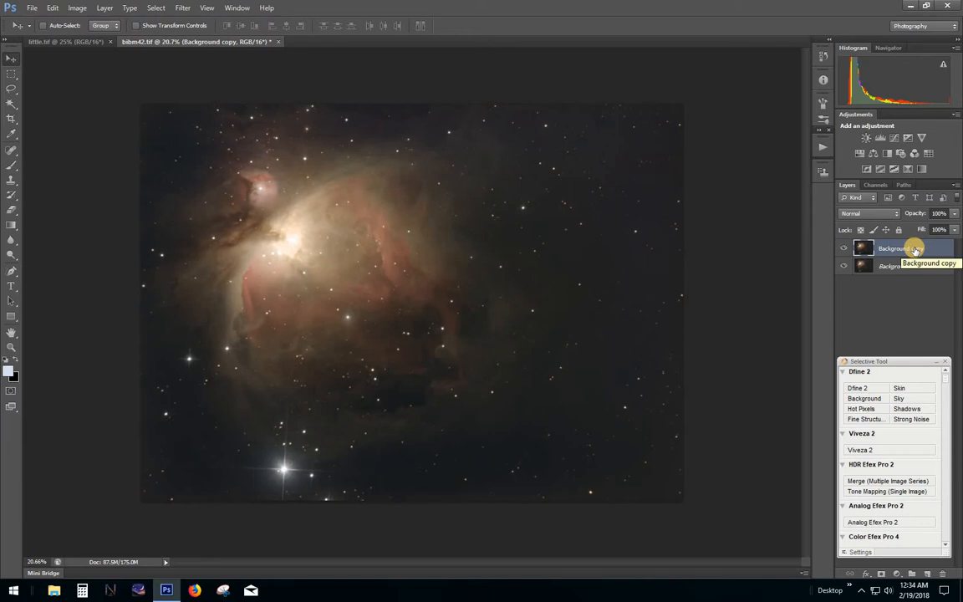
click(108, 9)
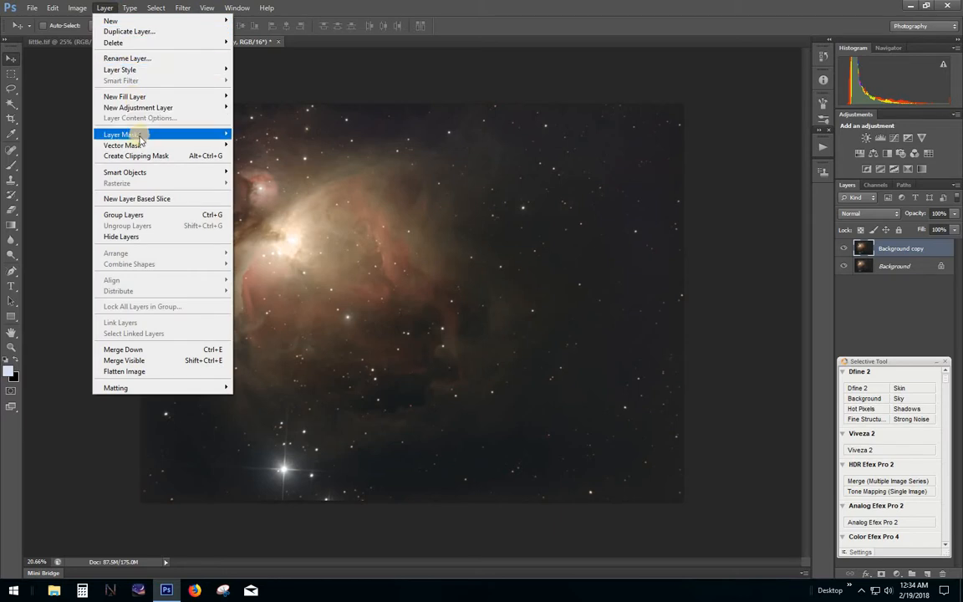
mouse_move(133, 133)
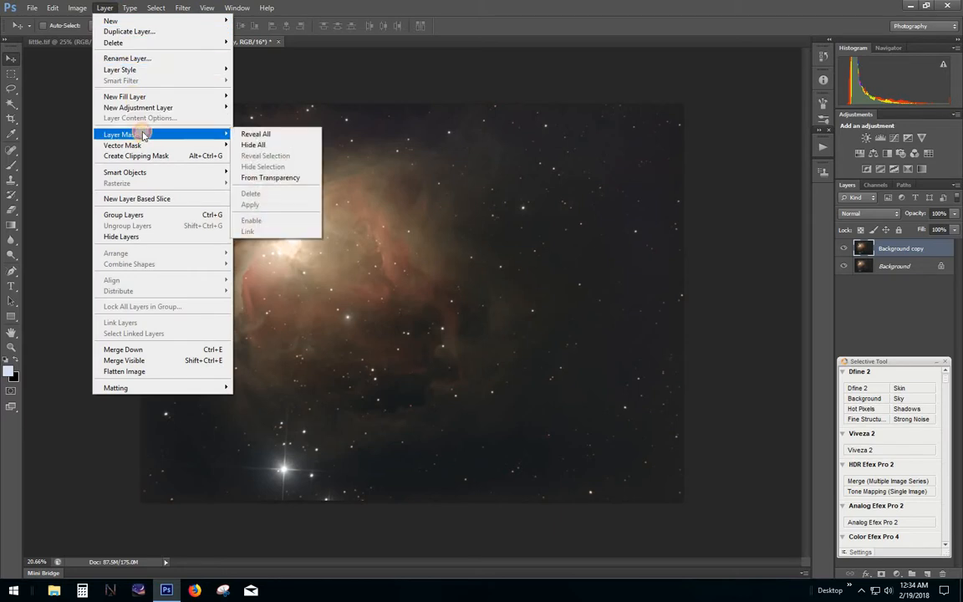
click(259, 145)
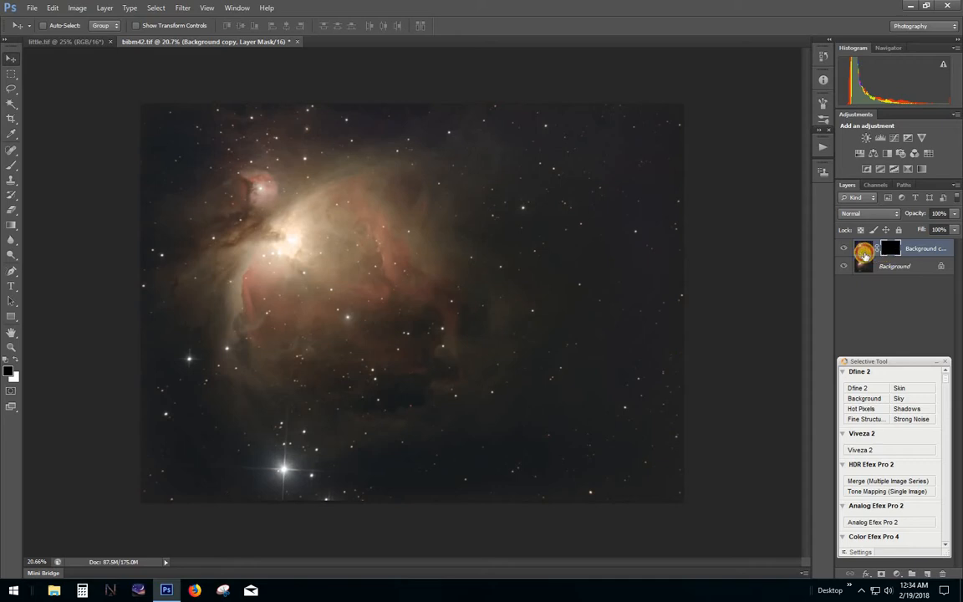
Copy the entire image of the Background copy layer and paste it into that layer's mask
click(865, 255)
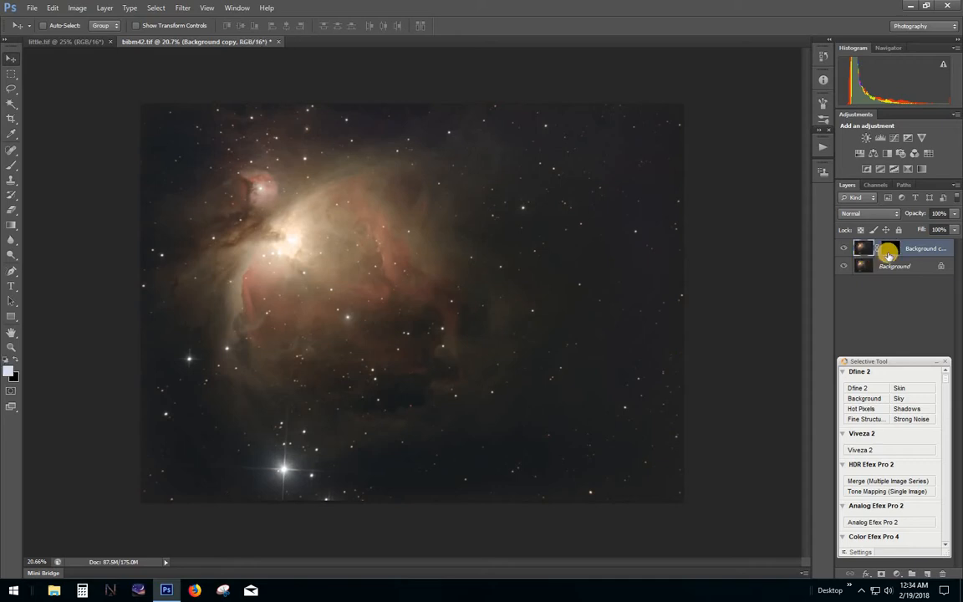
alt+click(888, 251)
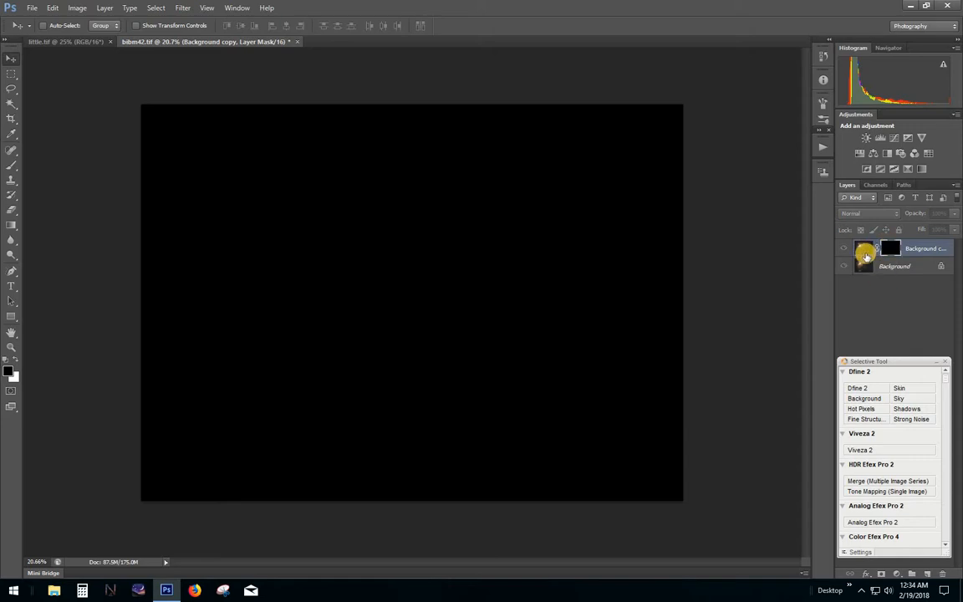
click(863, 251)
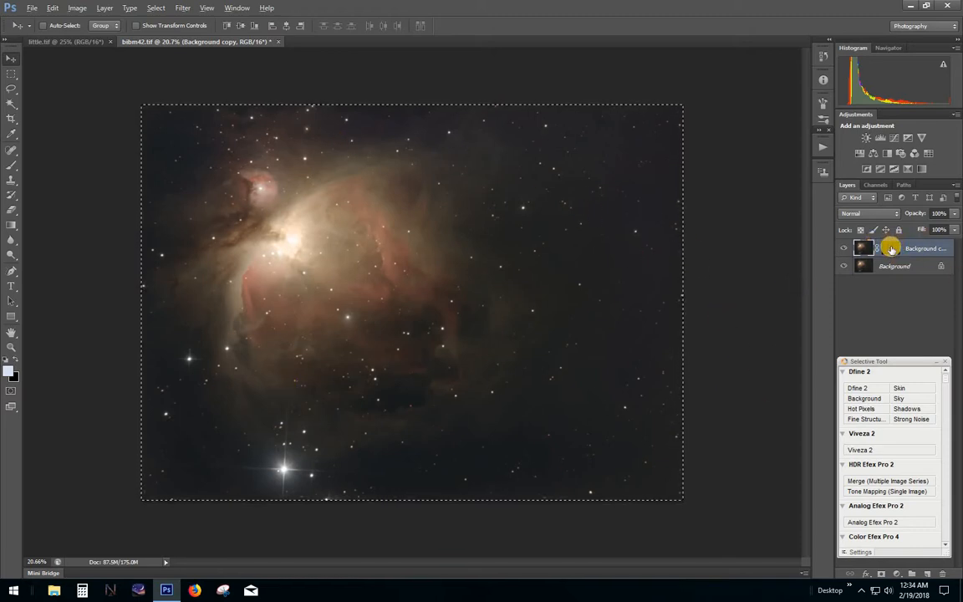
alt+click(889, 248)
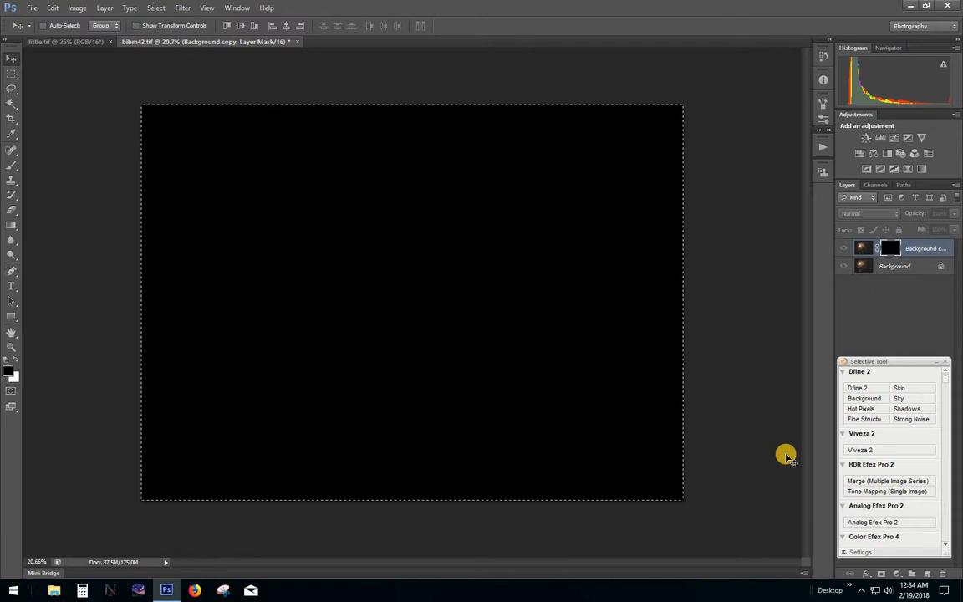
key(ctrl+v)
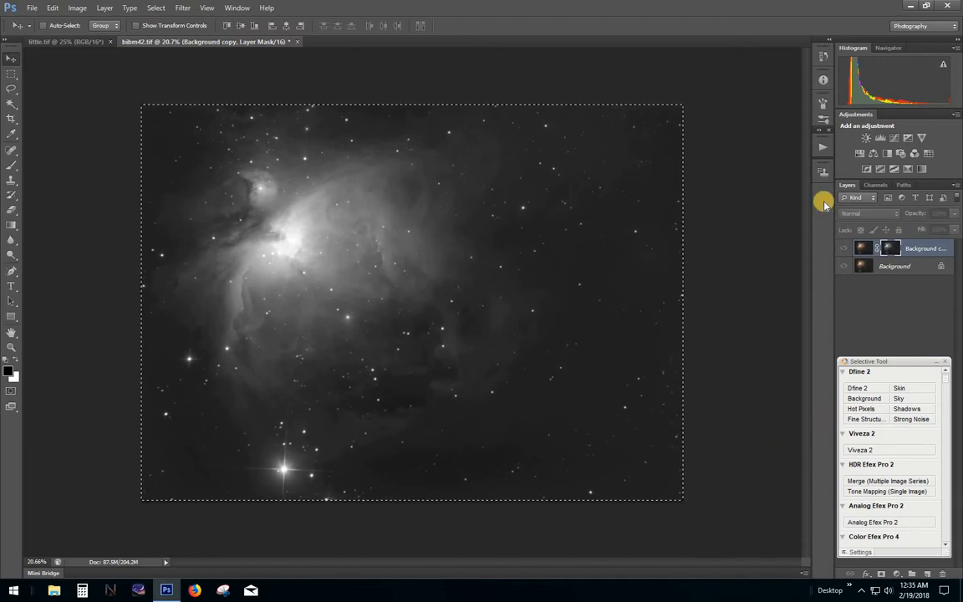
Stop recording the layer mask action and collapse its list of recorded commands
click(823, 147)
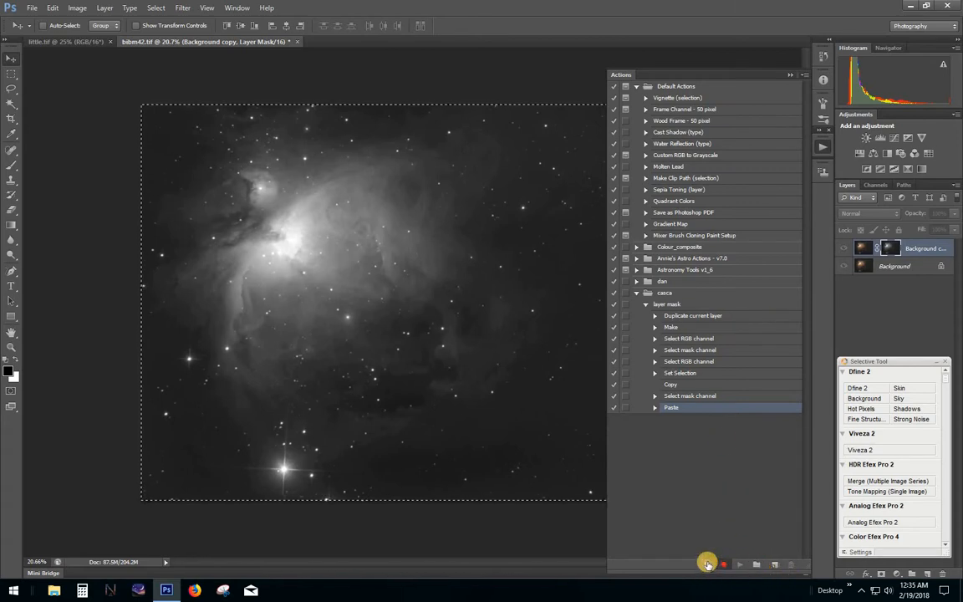
click(708, 564)
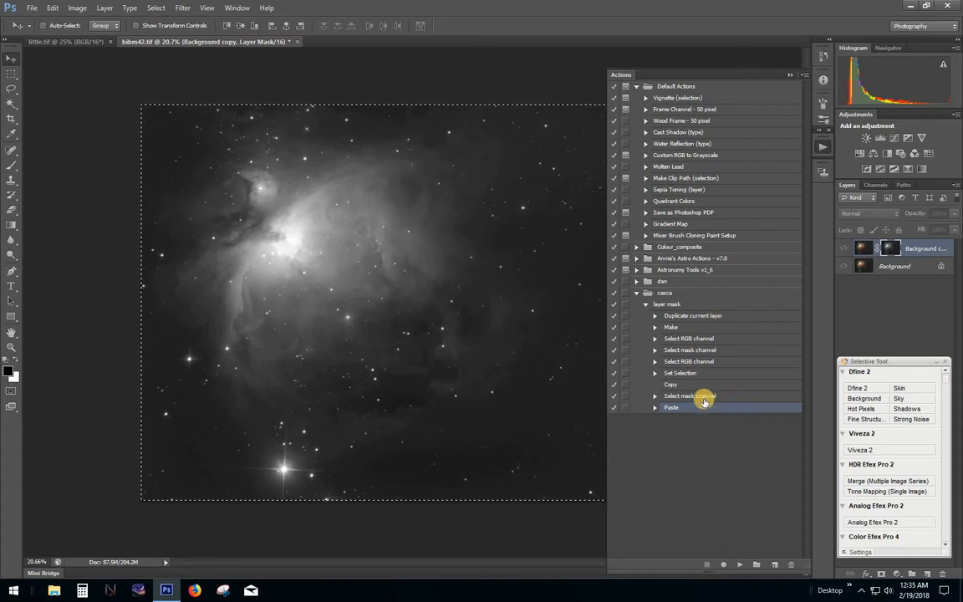
click(646, 304)
click(646, 304)
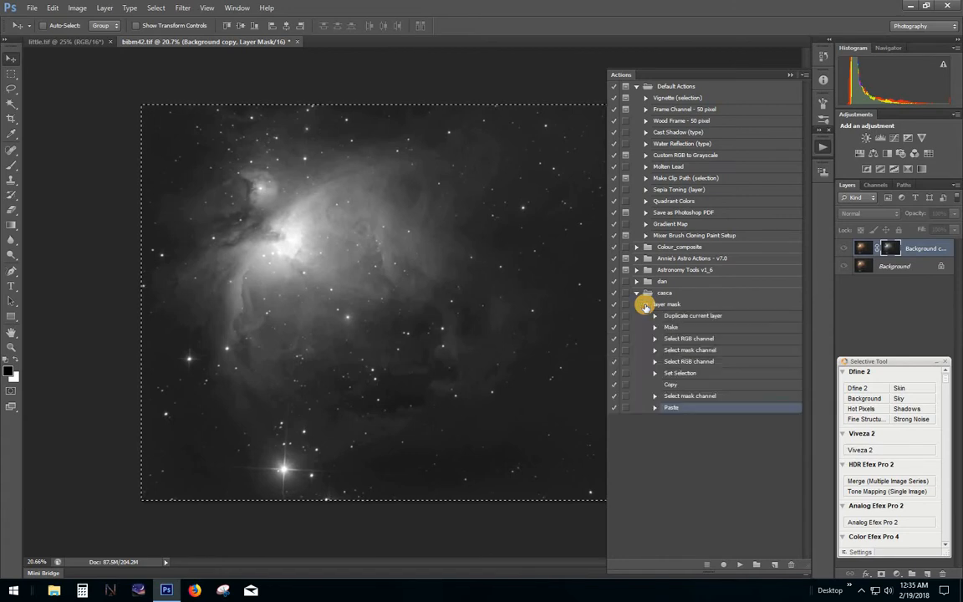
click(646, 305)
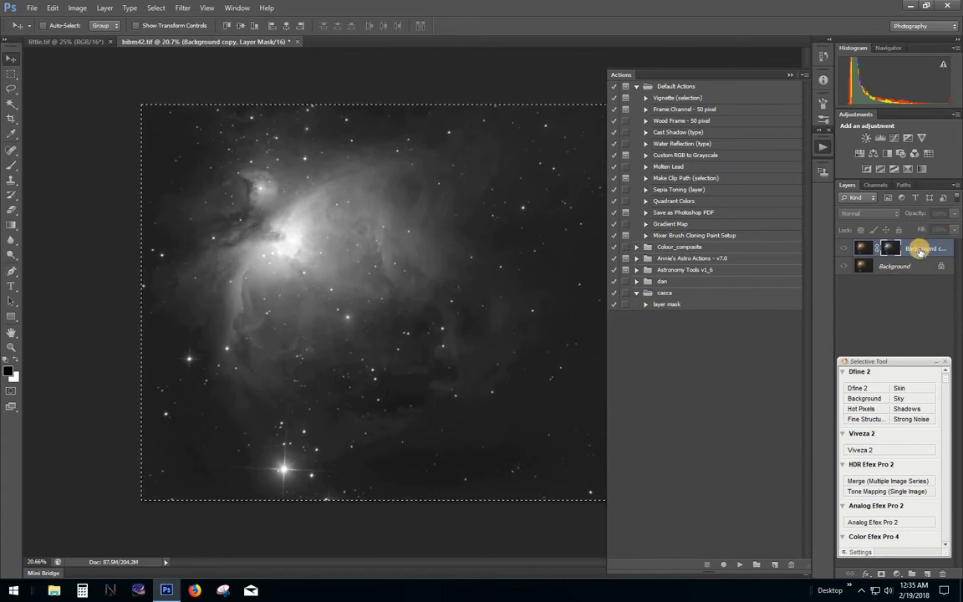
Delete the masked Background copy layer and play the layer mask action on the Background layer
drag(920, 251, 943, 576)
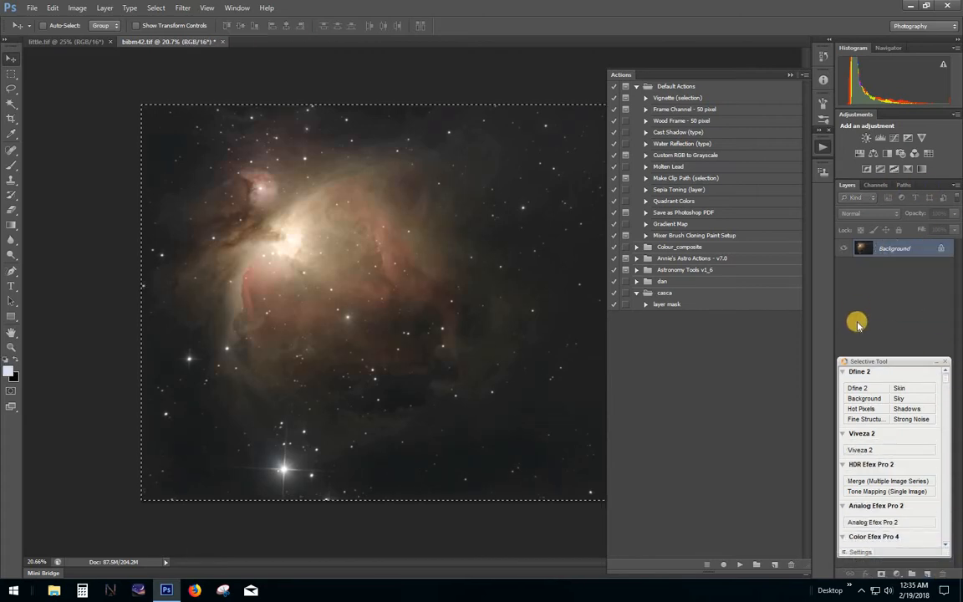
click(670, 306)
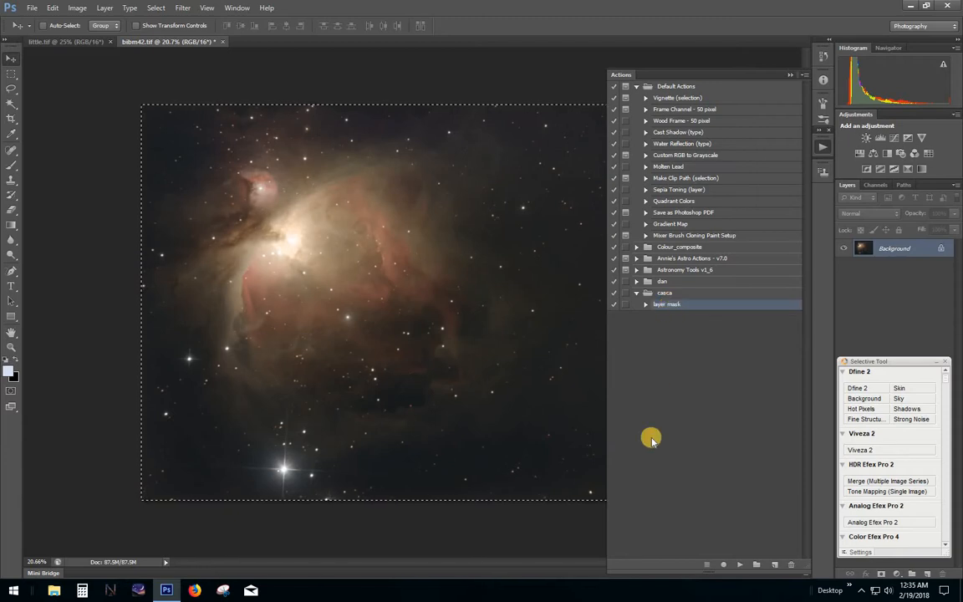
click(739, 564)
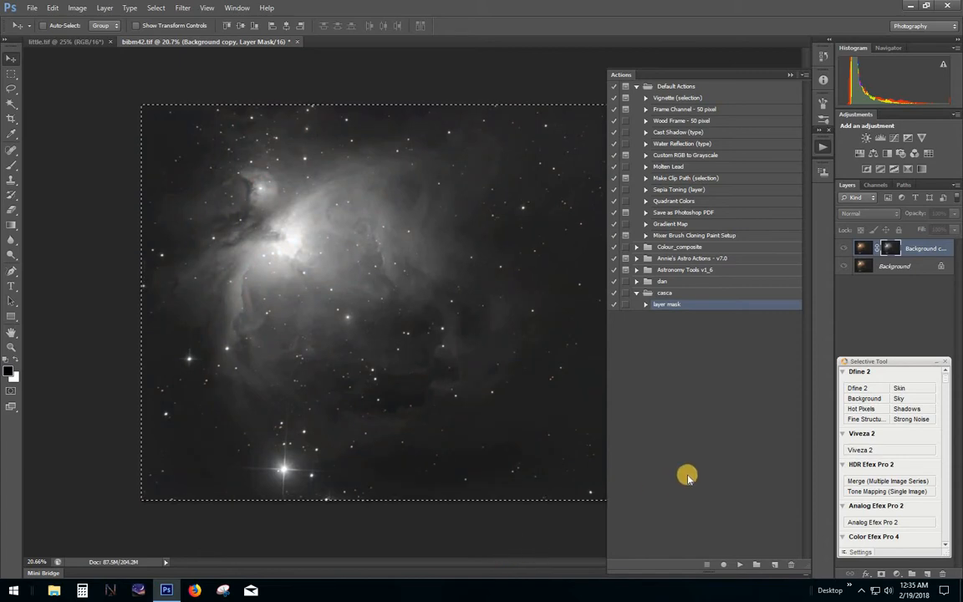
click(820, 148)
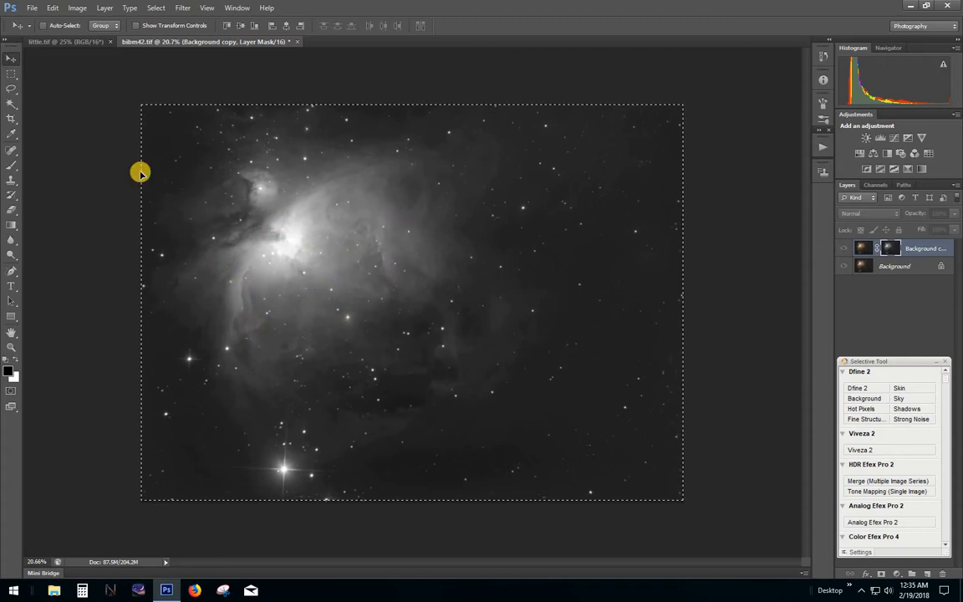
click(78, 8)
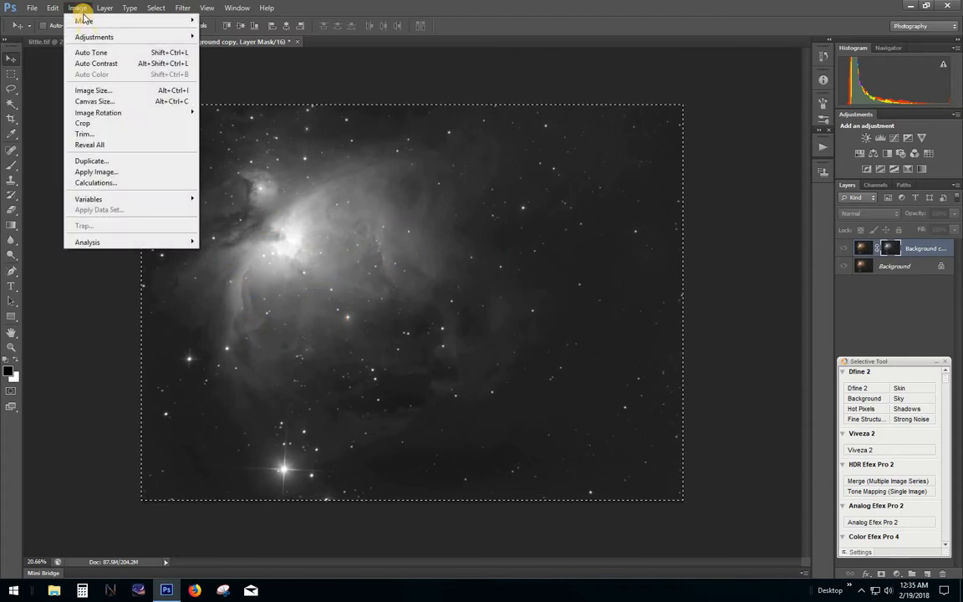
mouse_move(90, 38)
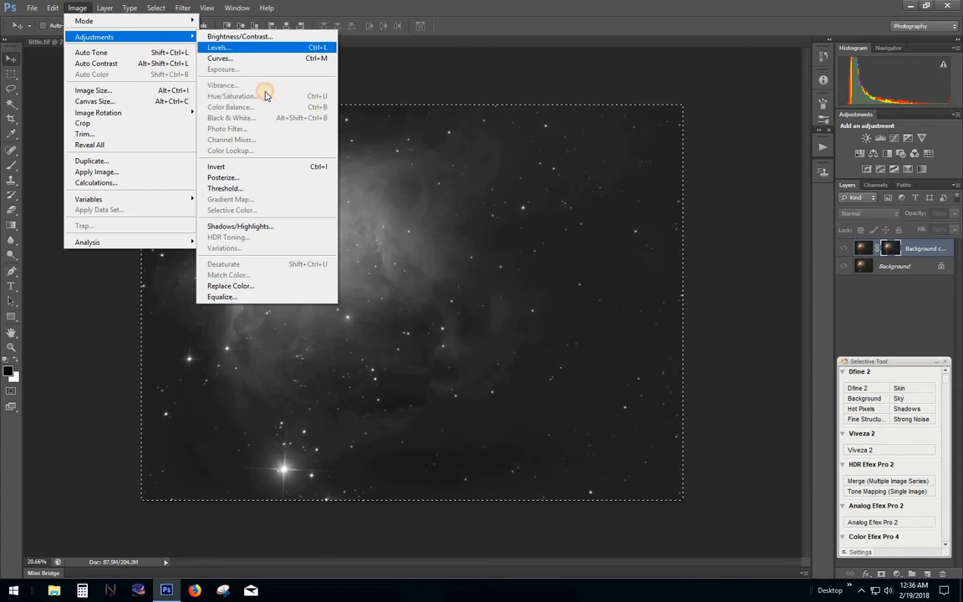
click(251, 47)
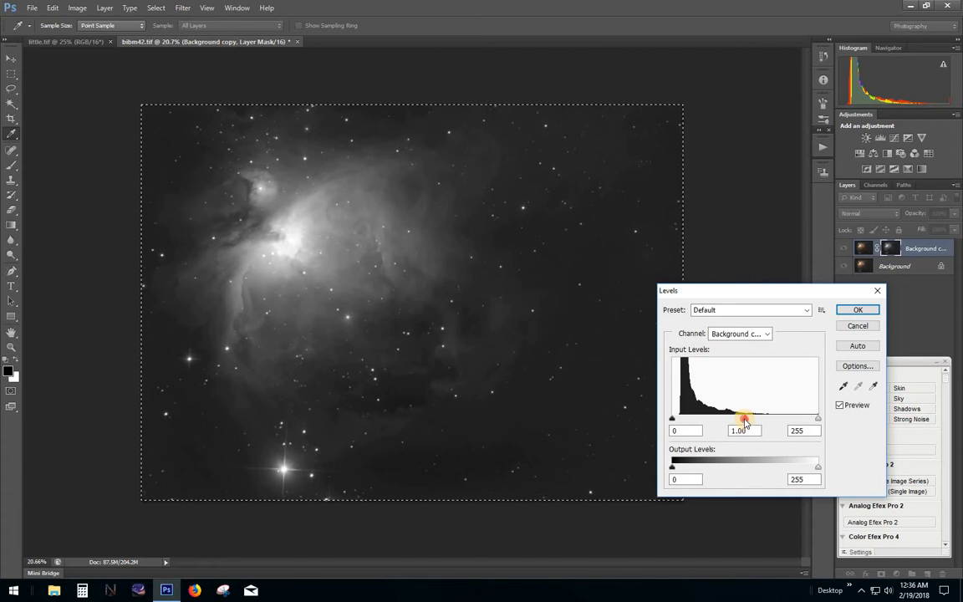
drag(745, 423, 685, 427)
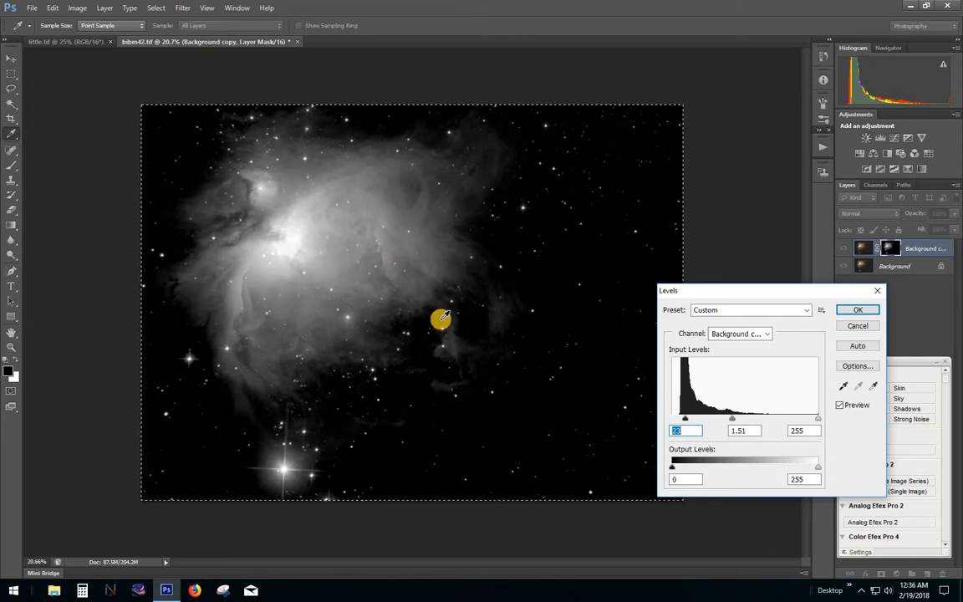
click(861, 327)
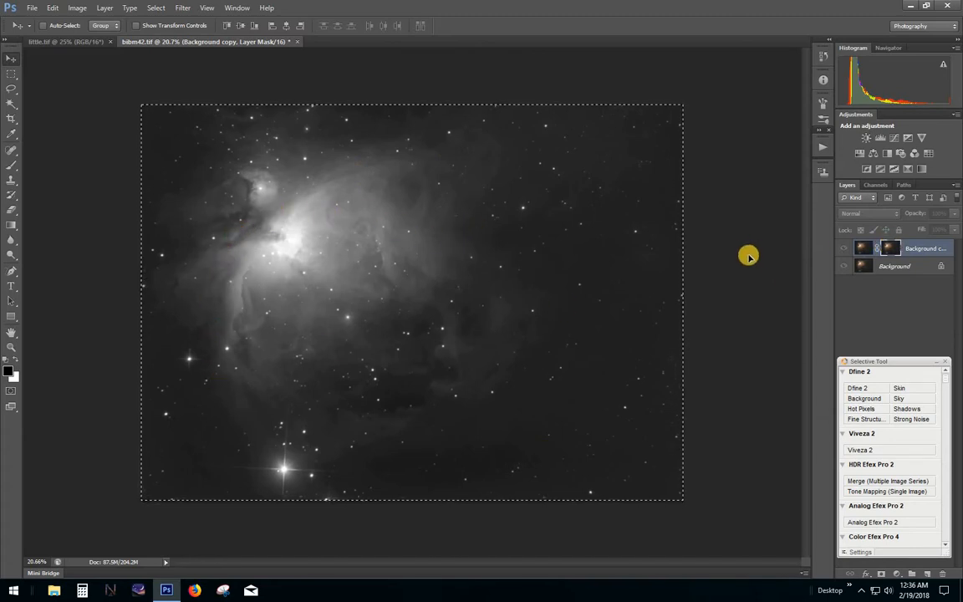
Apply Levels to the Background copy layer mask with black input 8 and midtones 1.07
click(74, 12)
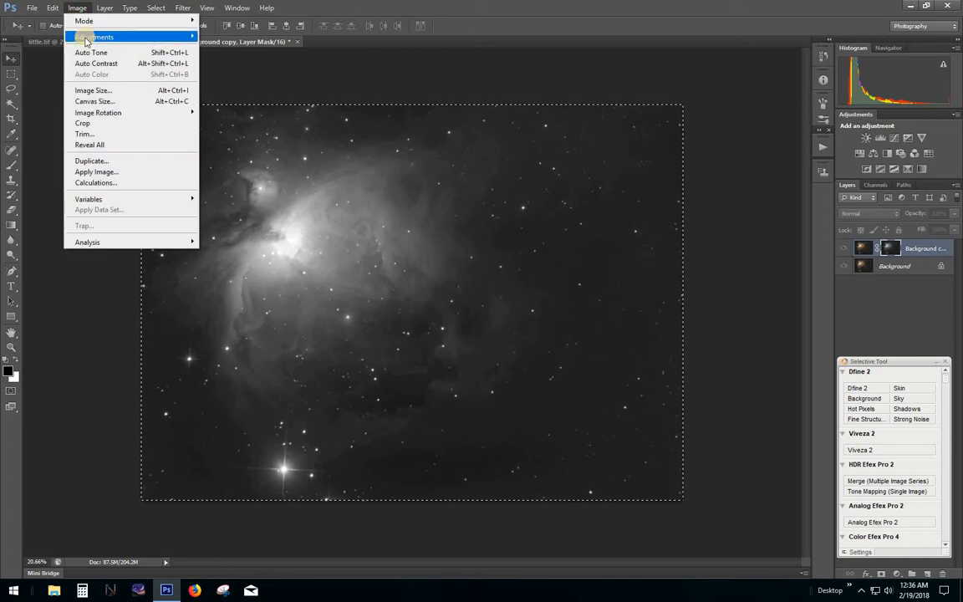
click(235, 49)
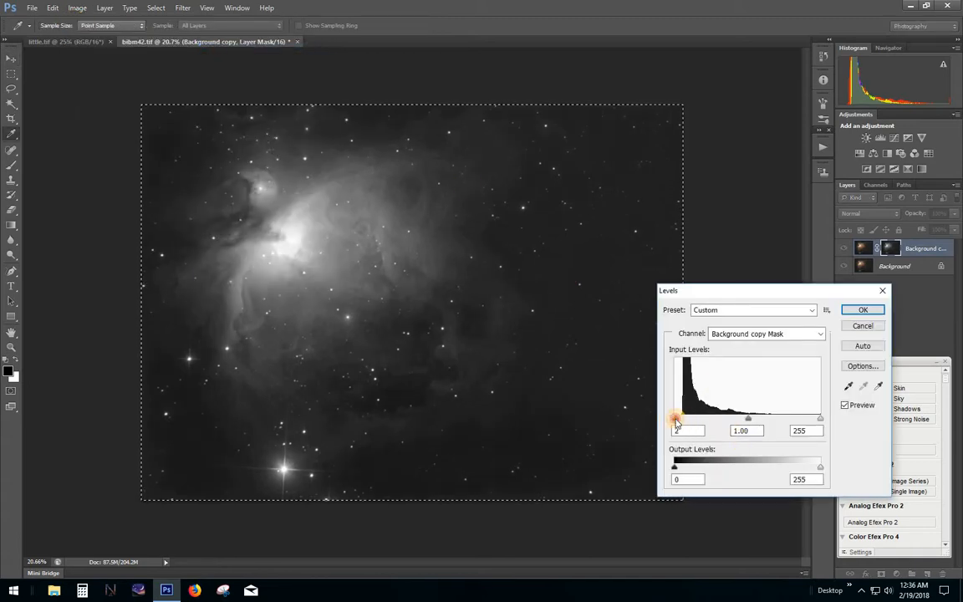
drag(678, 423, 680, 423)
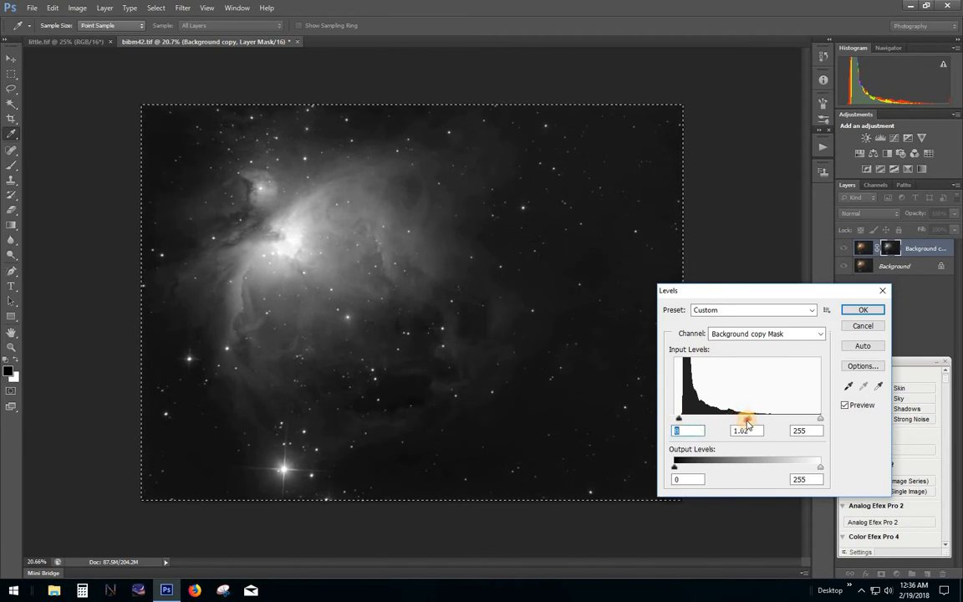
drag(747, 422, 747, 422)
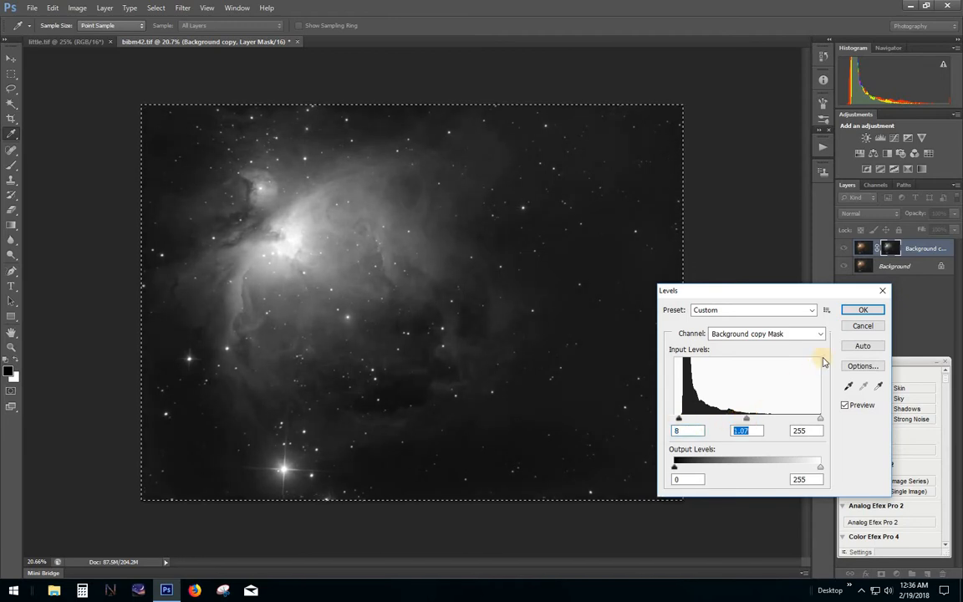
click(861, 310)
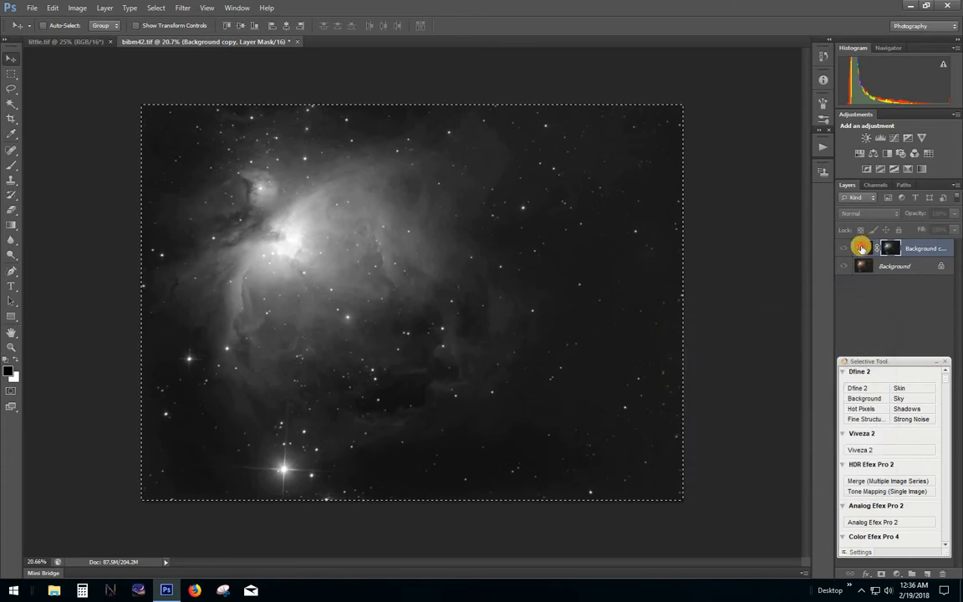
Start a Curves adjustment on the Background copy image and anchor the RGB curve at input 202, output 202 and near its midpoint
click(861, 248)
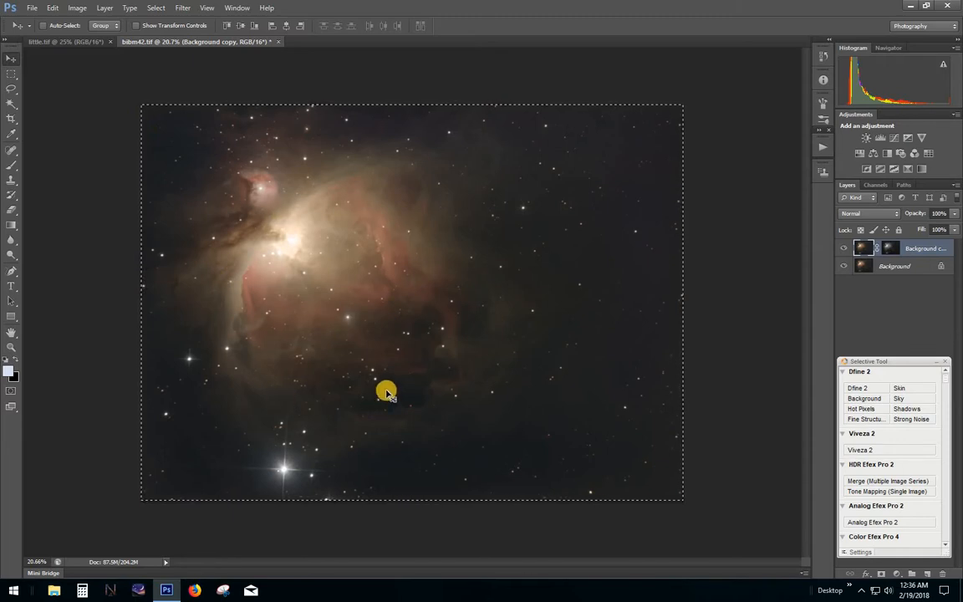
click(74, 10)
mouse_move(87, 38)
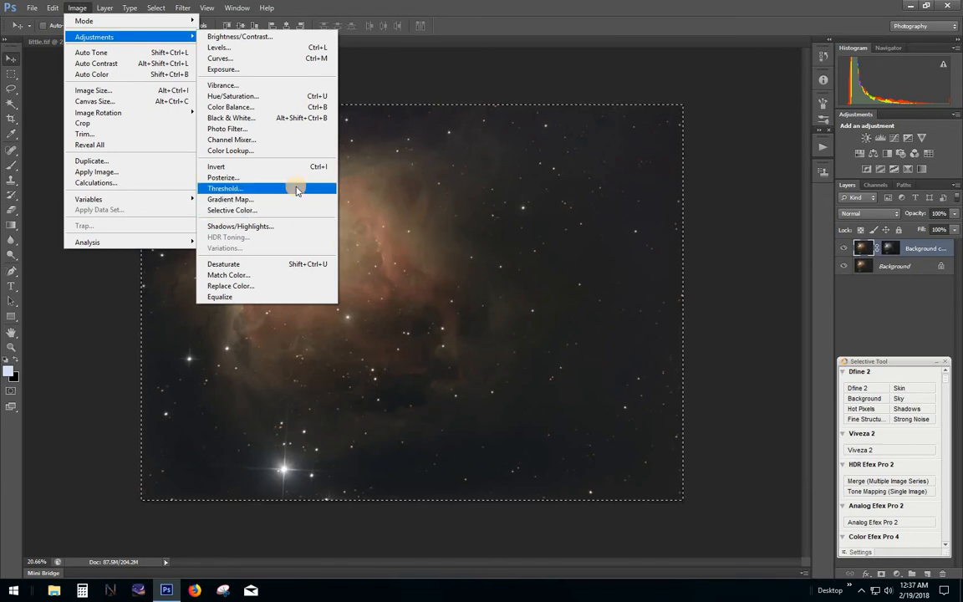
click(222, 59)
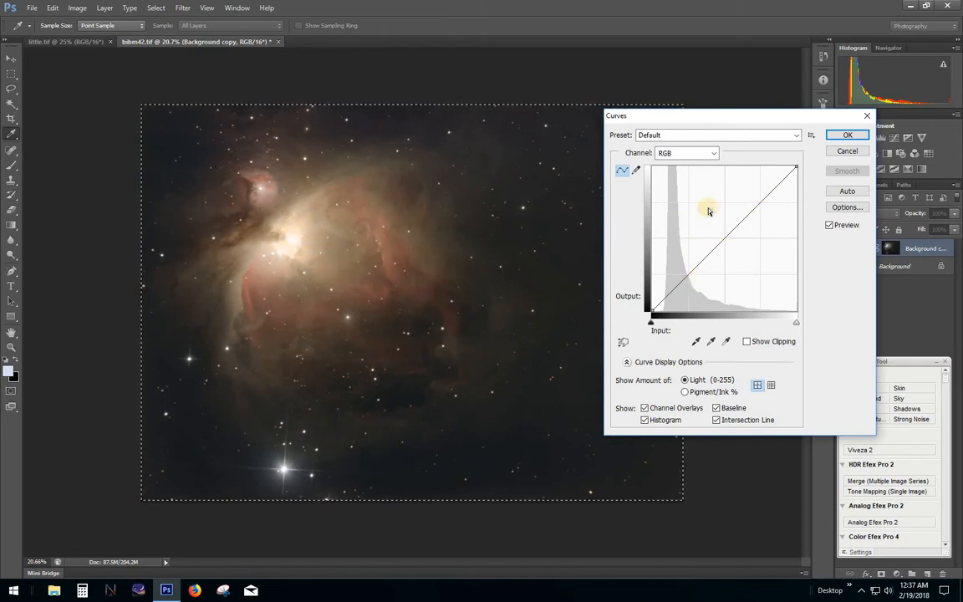
click(766, 195)
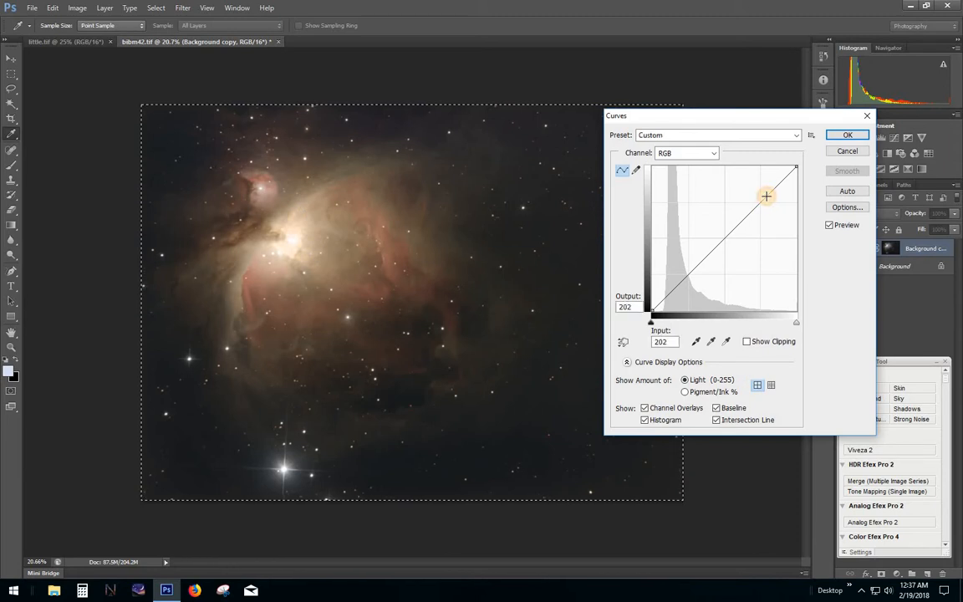
click(723, 240)
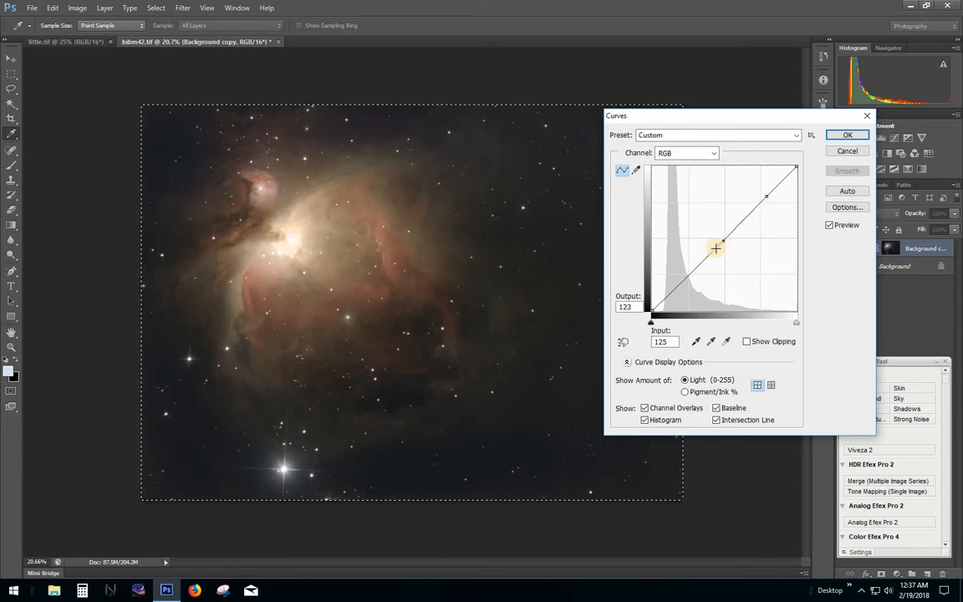
Try lifting the curve's shadow point to input 46, output 69, check the lower nebula's tone, and pull the point back to 44, 47
drag(677, 285, 672, 265)
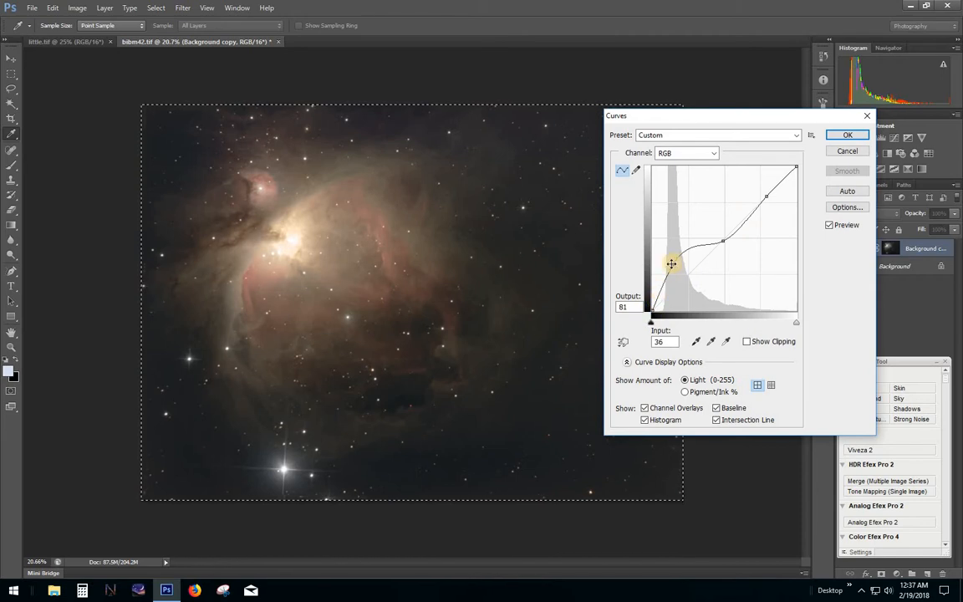
drag(675, 267, 680, 274)
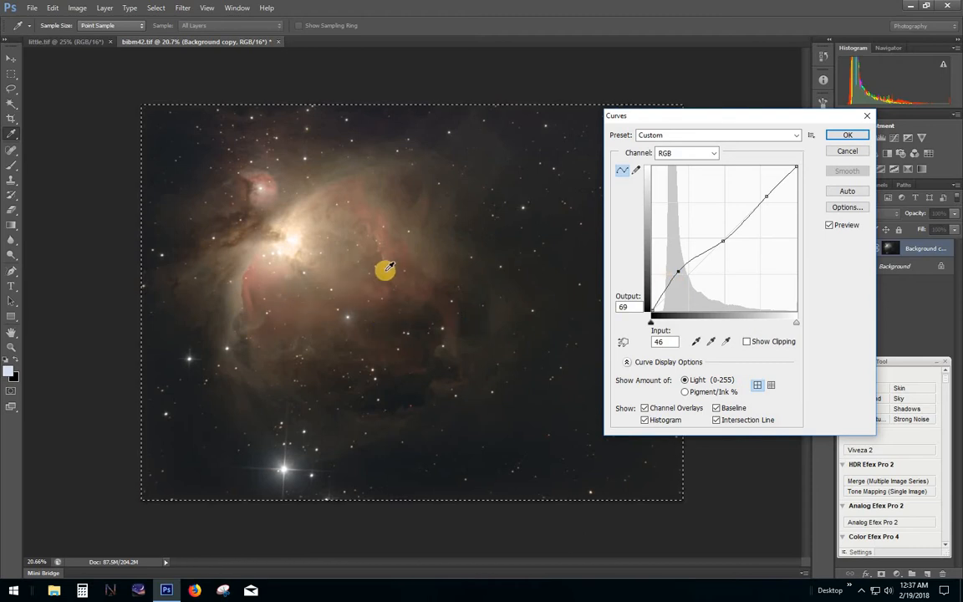
click(289, 312)
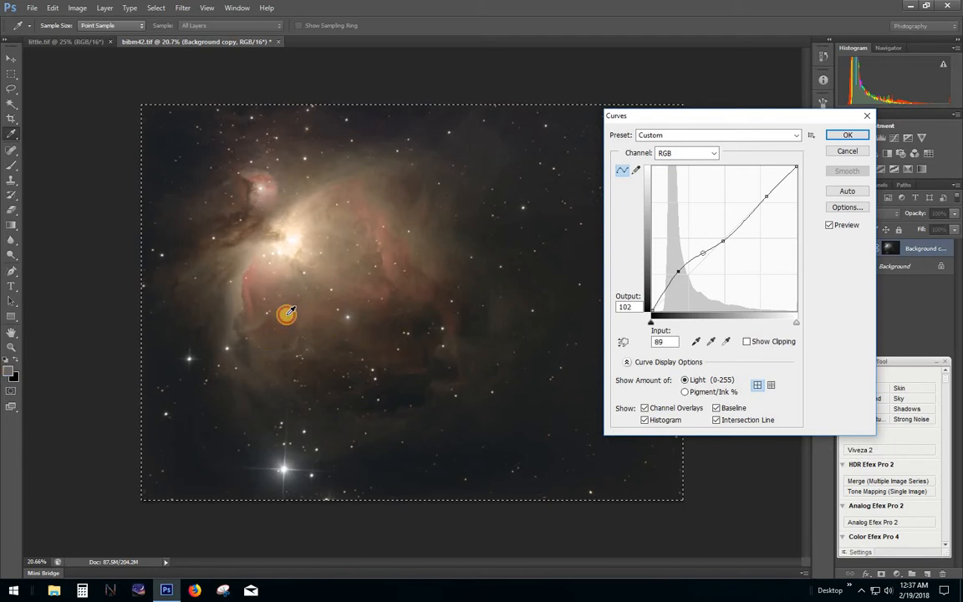
click(287, 315)
click(287, 314)
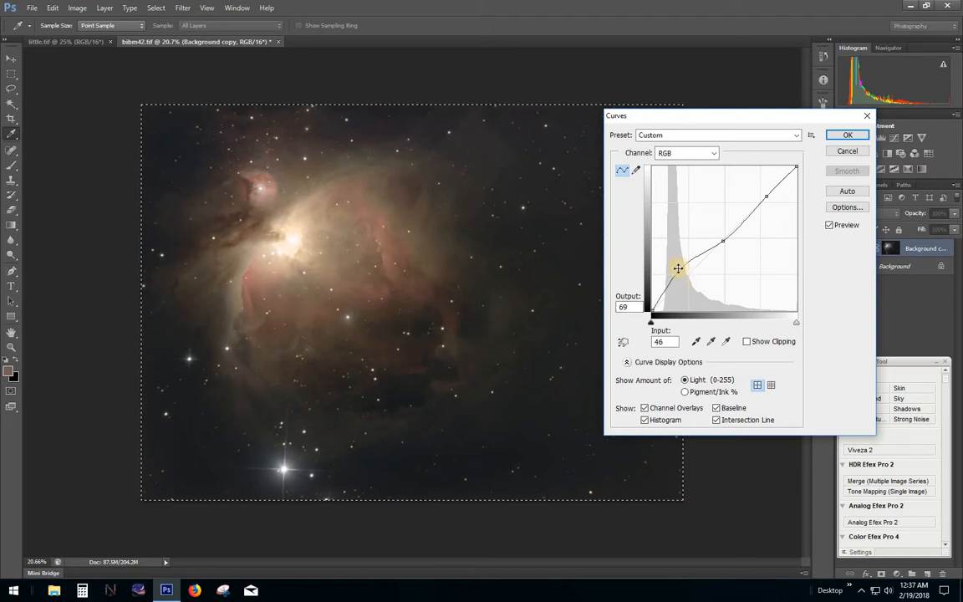
drag(677, 270, 677, 284)
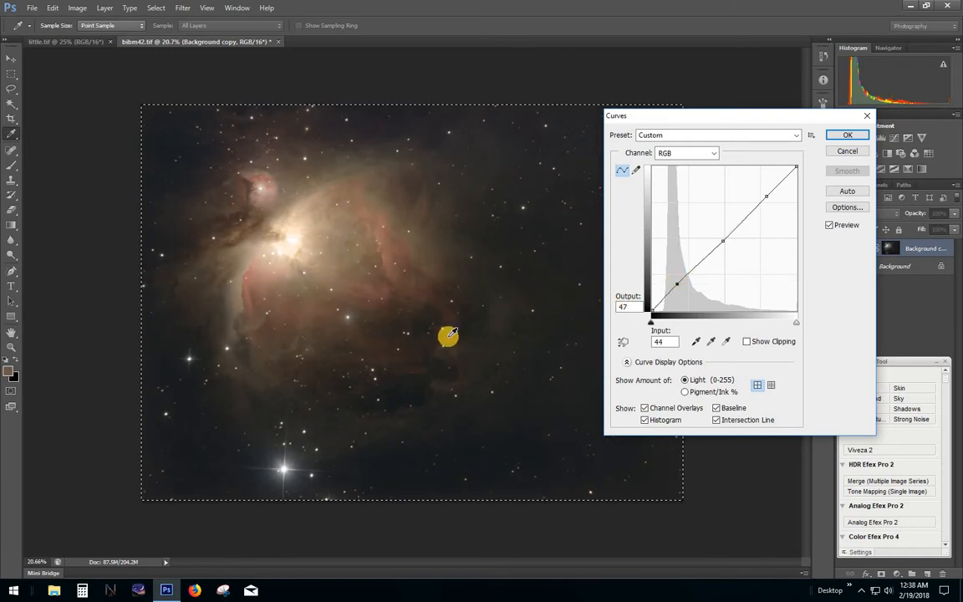
Raise the curve at input 79 to output 97 and at input 36 to output 61, and apply the Curves adjustment
click(307, 315)
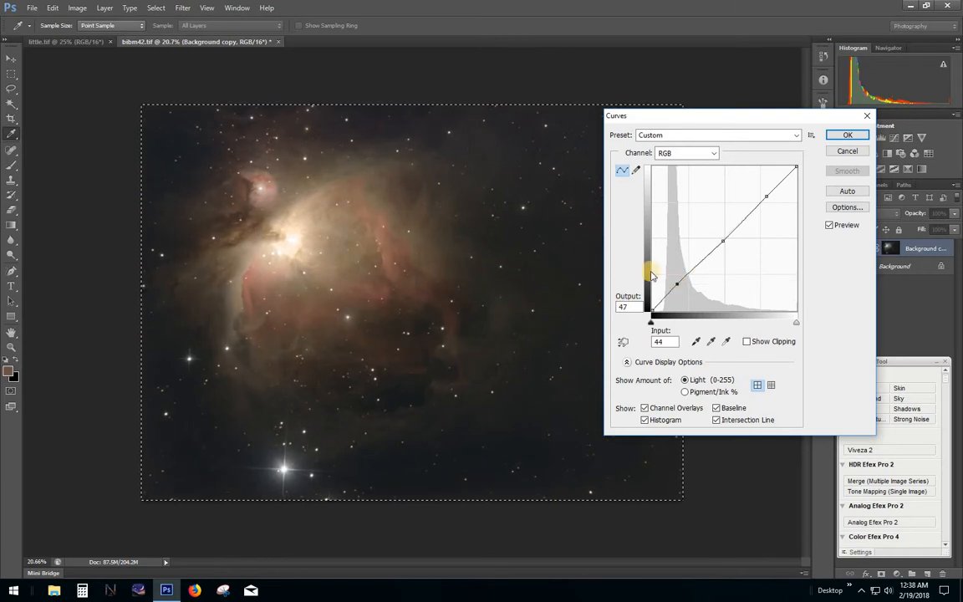
mouse_move(701, 262)
mouse_down()
mouse_move(699, 241)
mouse_move(698, 255)
mouse_up()
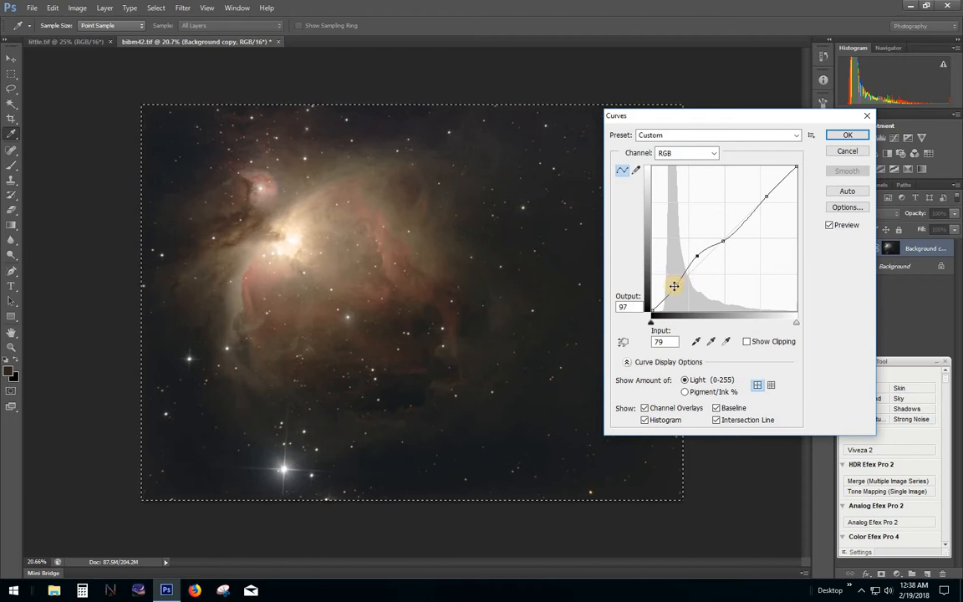
click(671, 283)
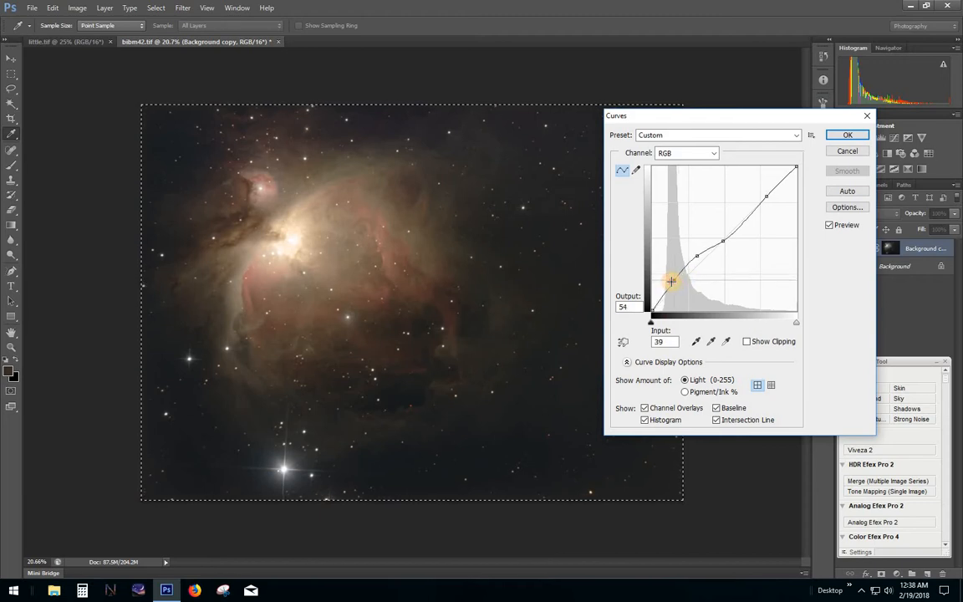
drag(672, 282, 670, 277)
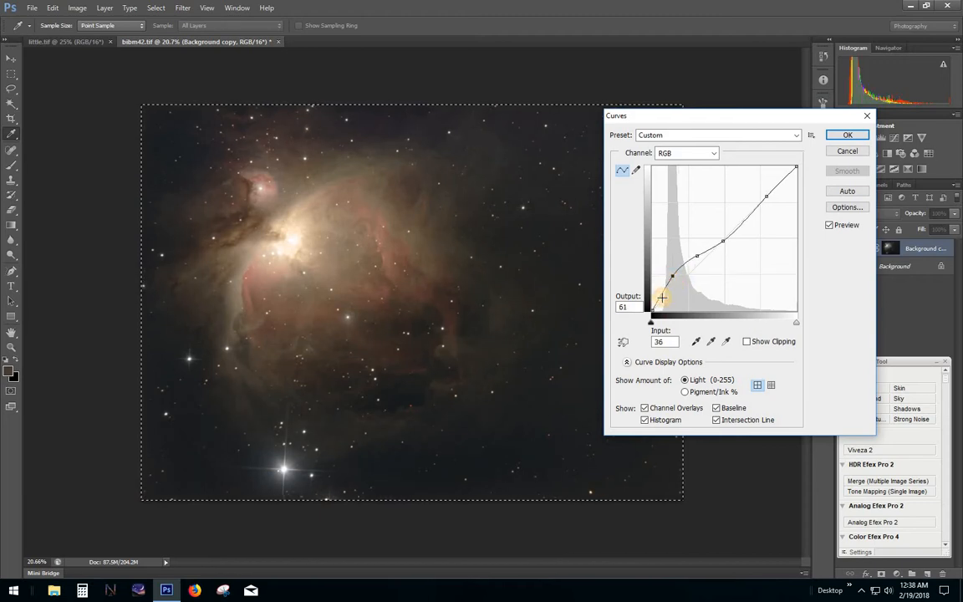
click(847, 135)
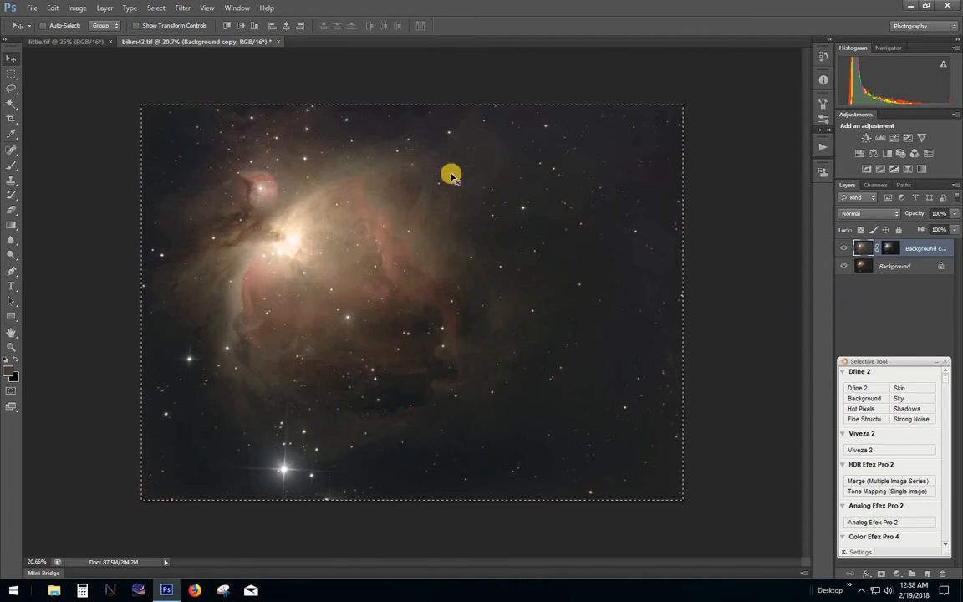
Flatten the masked Background copy and Background into a single layer
right_click(910, 251)
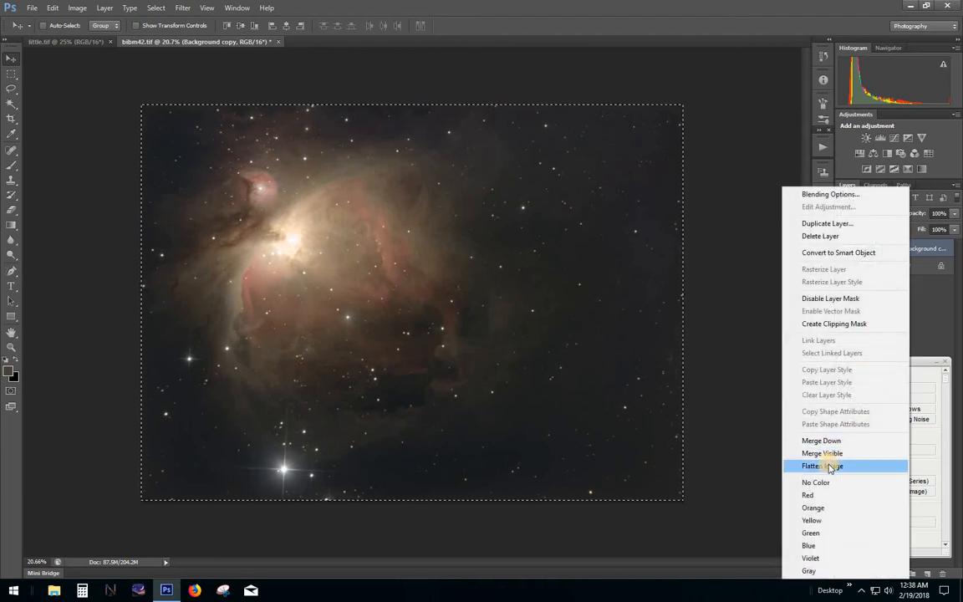
click(770, 467)
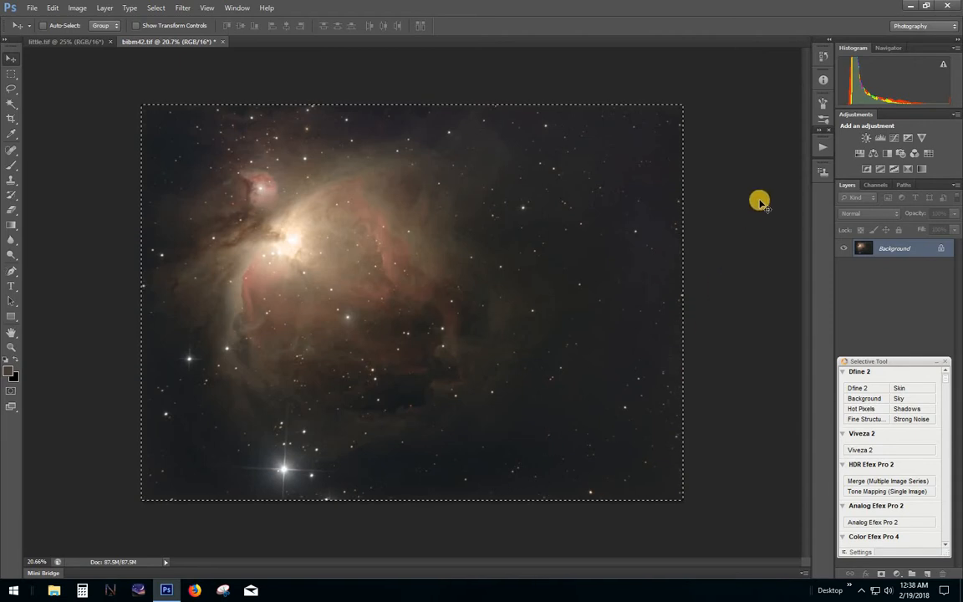
Play the layer mask action from the casca set on the Background layer and invert the resulting mask
click(821, 148)
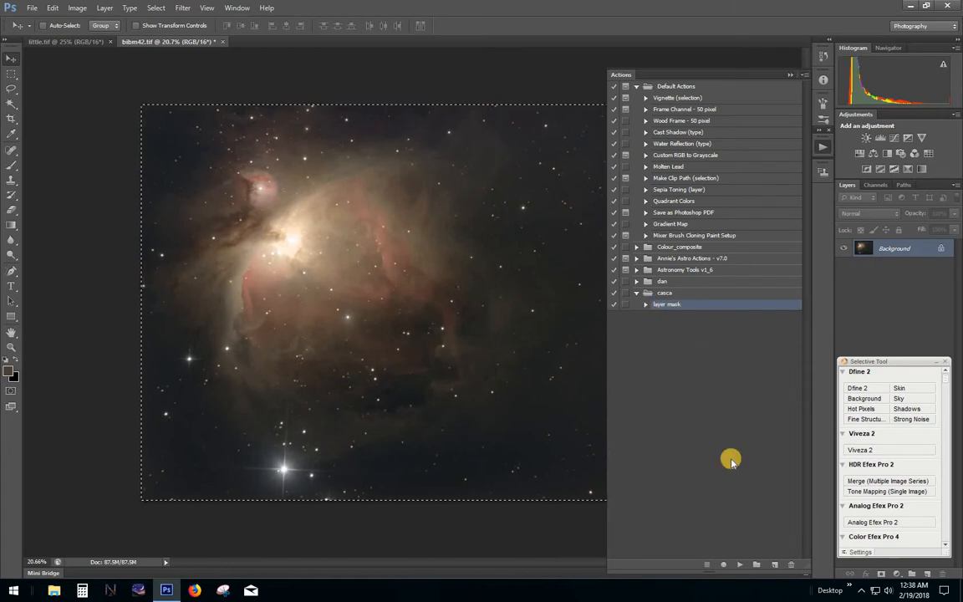
click(737, 566)
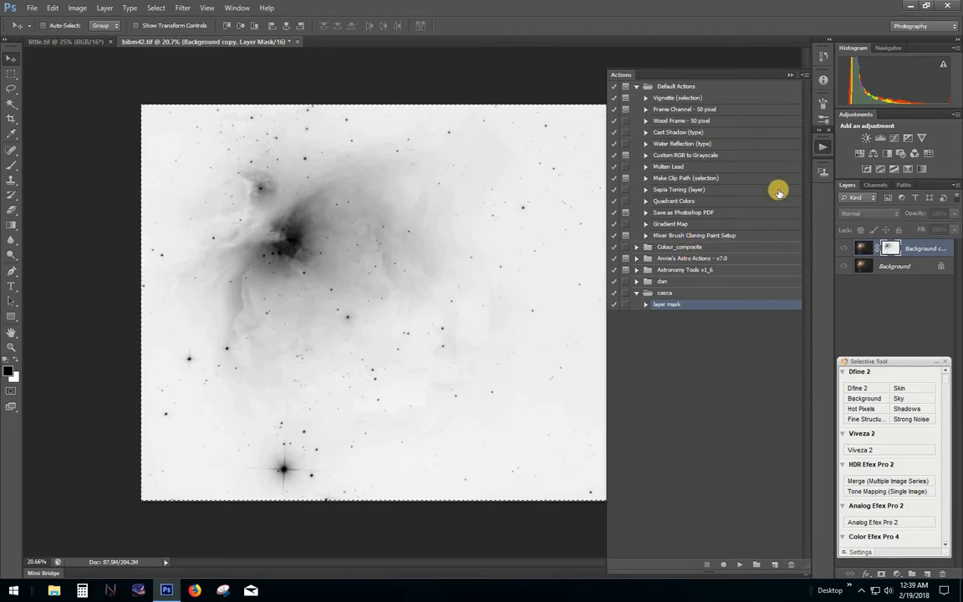
click(826, 146)
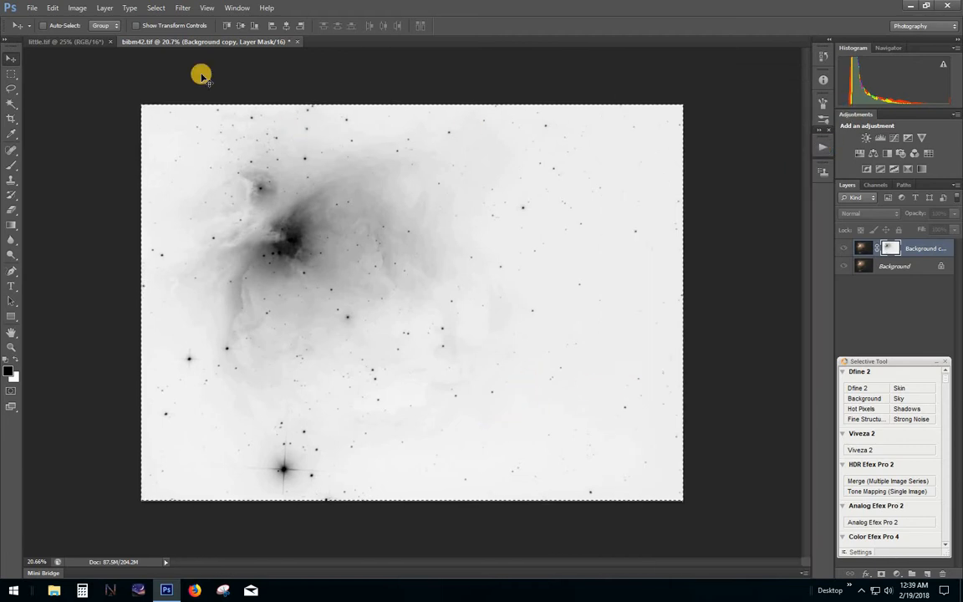
Apply Levels to the inverted Background copy mask with black input 201 and white input 246
click(79, 9)
mouse_move(128, 36)
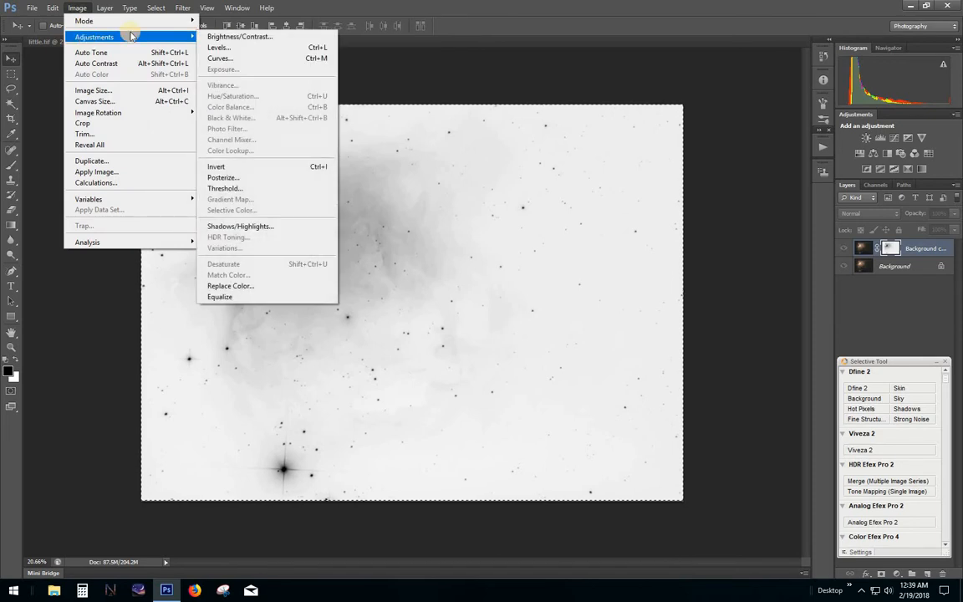
click(216, 48)
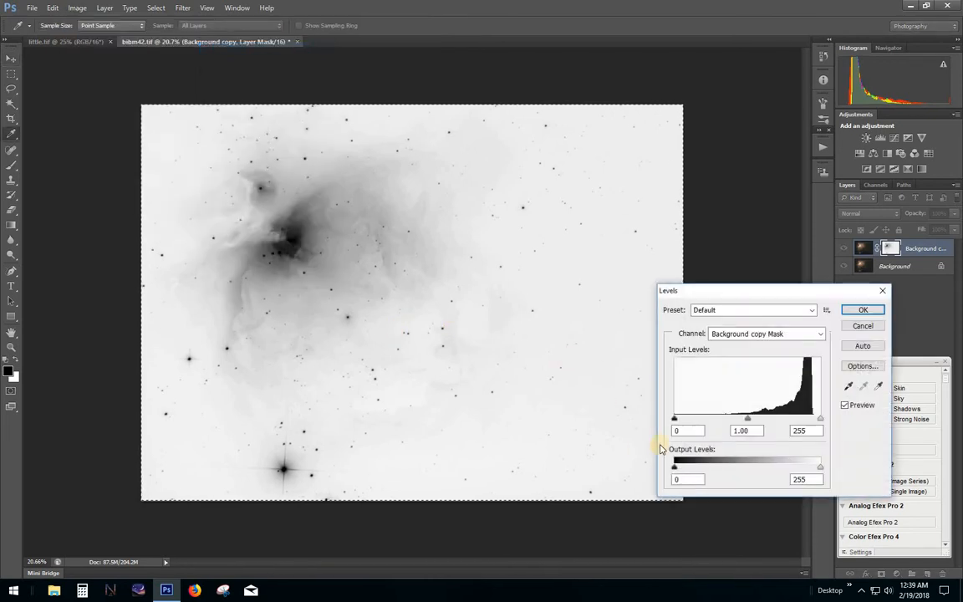
drag(675, 419, 792, 429)
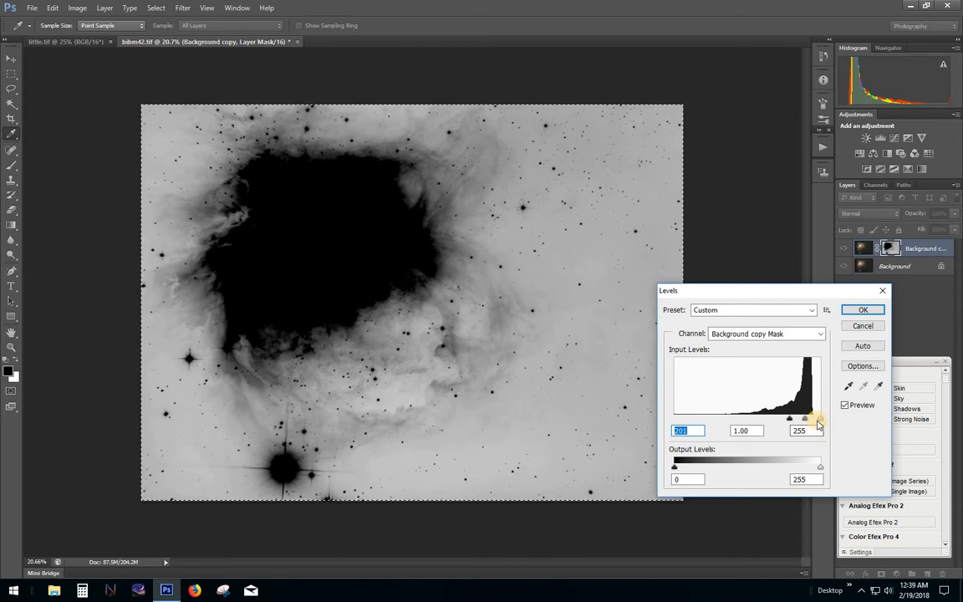
drag(820, 420, 816, 422)
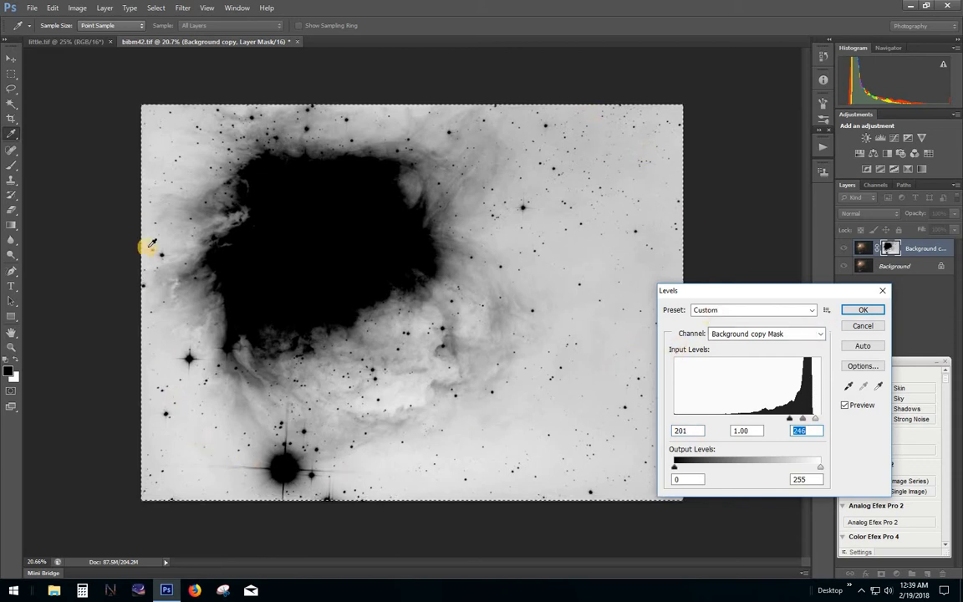
click(862, 311)
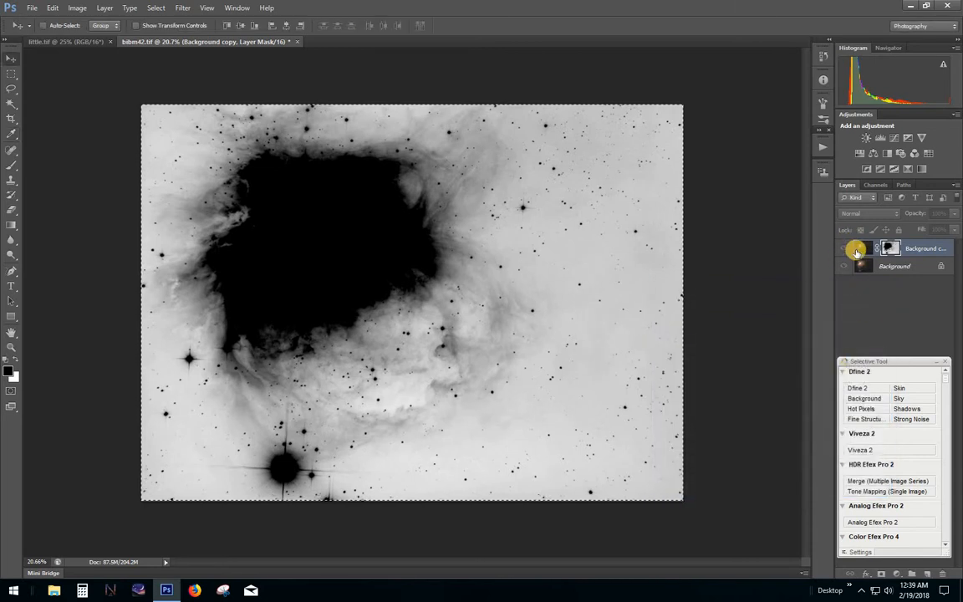
Apply Levels to the Background copy layer's image with black input 6 and midtone 0.94
click(857, 250)
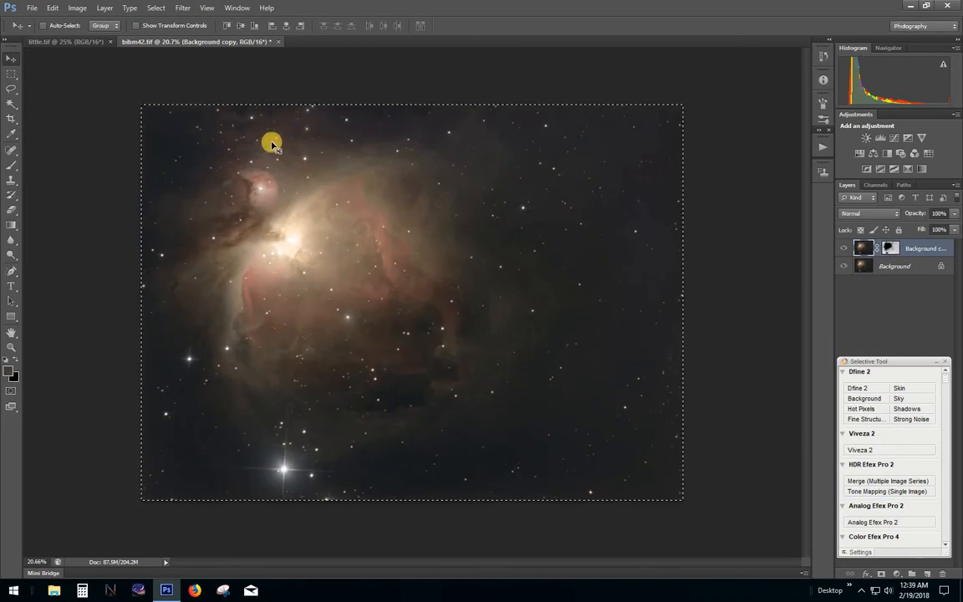
click(77, 8)
mouse_move(102, 38)
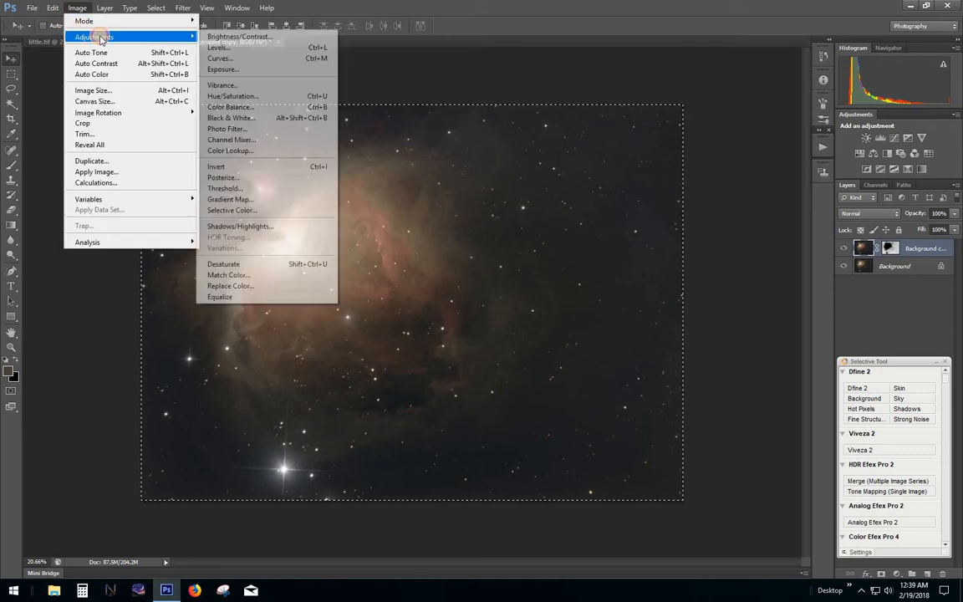
click(219, 48)
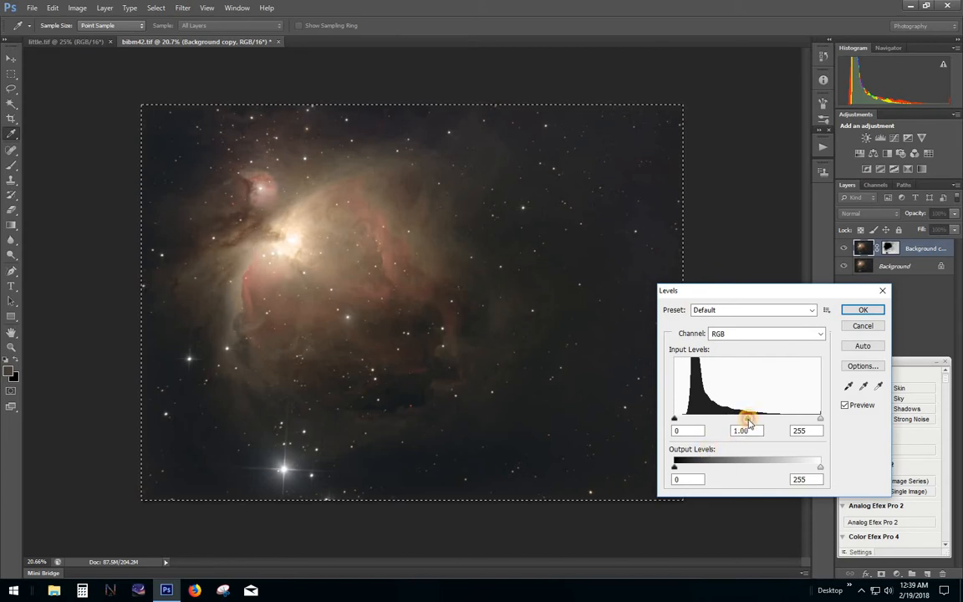
drag(748, 422, 751, 424)
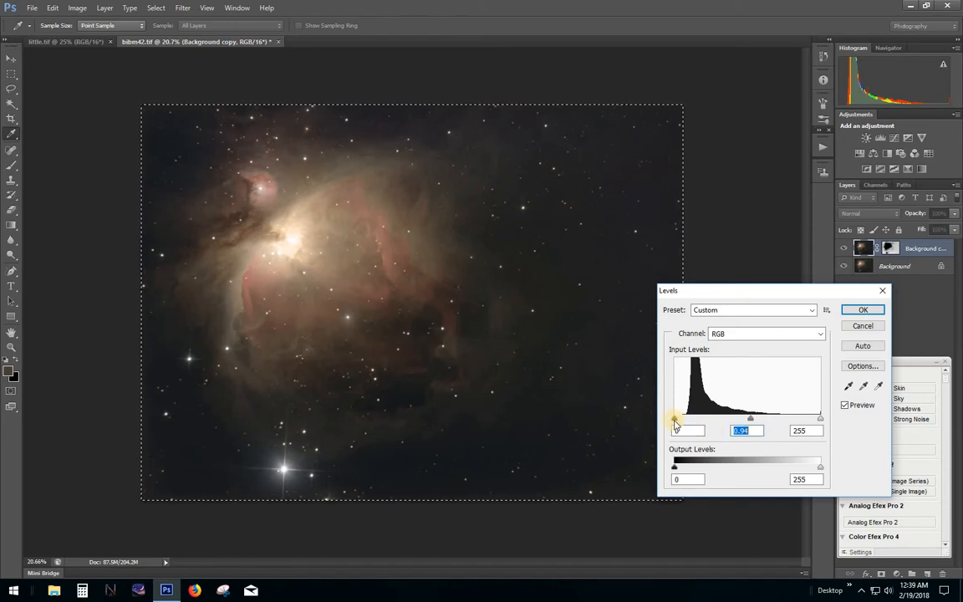
click(678, 421)
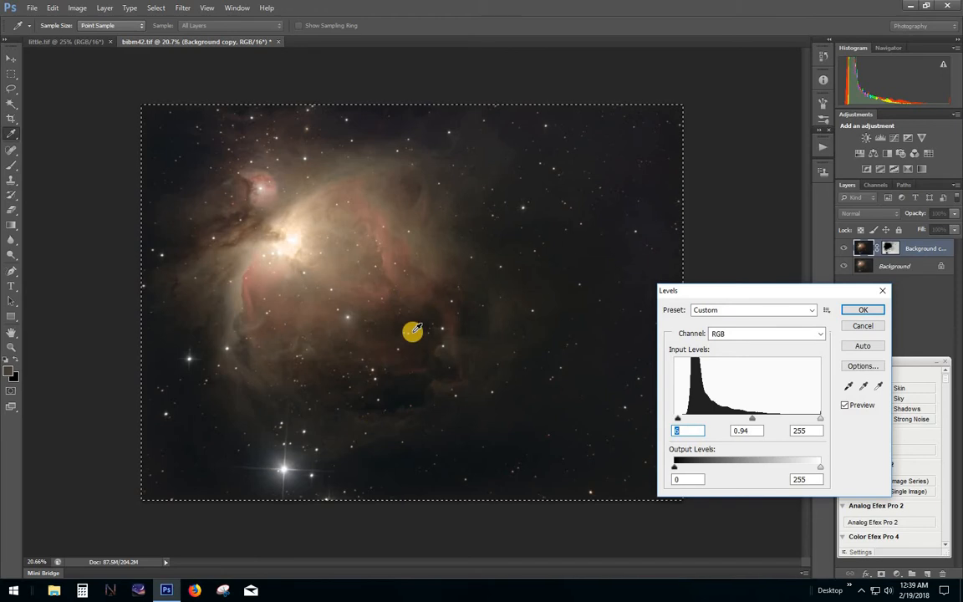
click(861, 309)
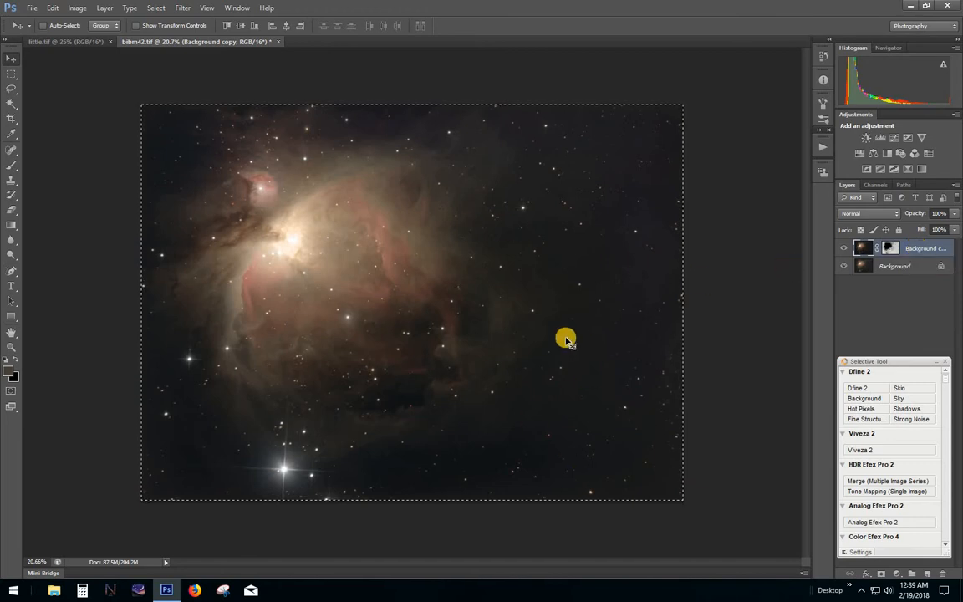
Display the Background copy's layer mask, invert it and invert it back, and return to the layer's image
alt+click(892, 249)
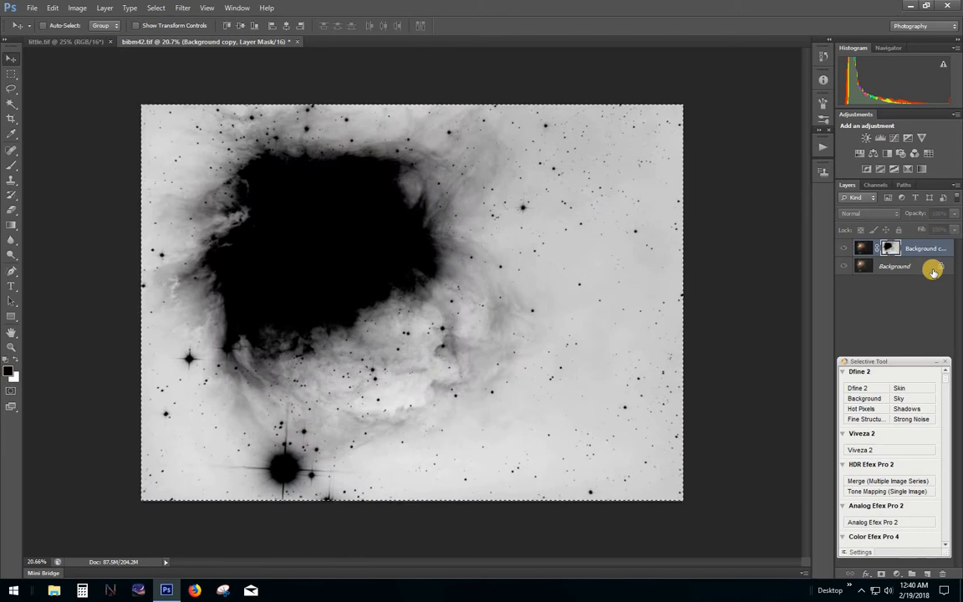
key(ctrl+i)
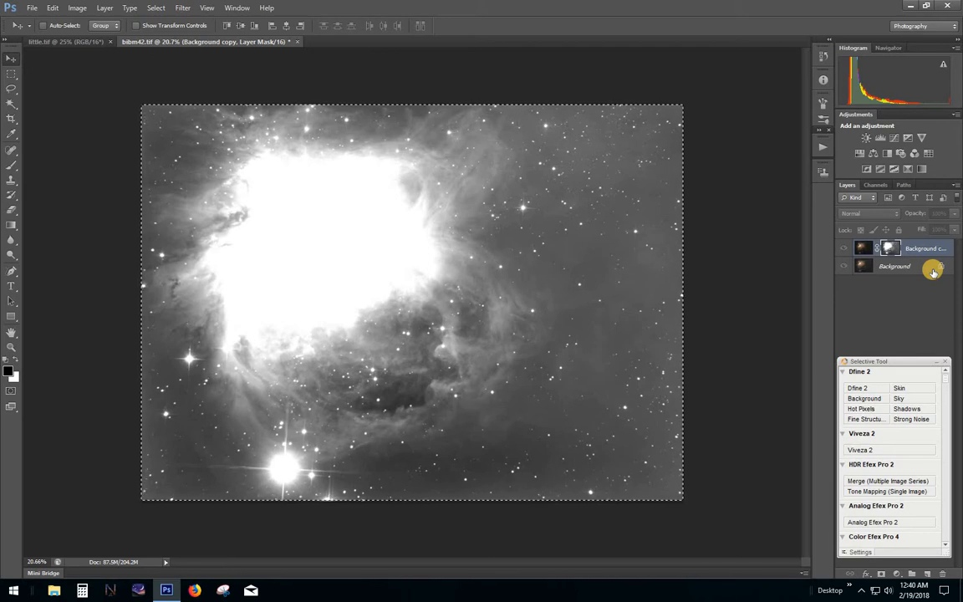
key(ctrl+i)
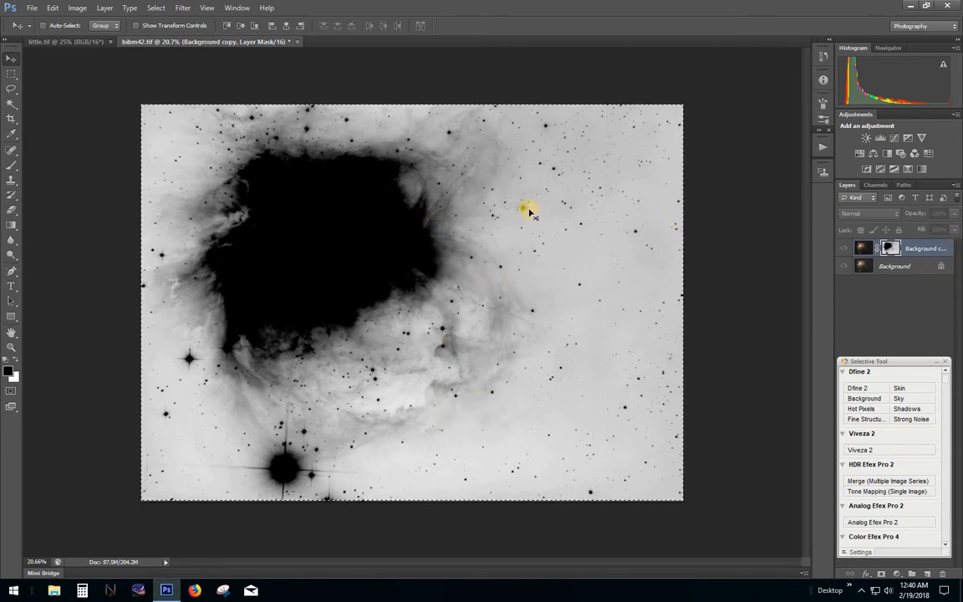
click(862, 248)
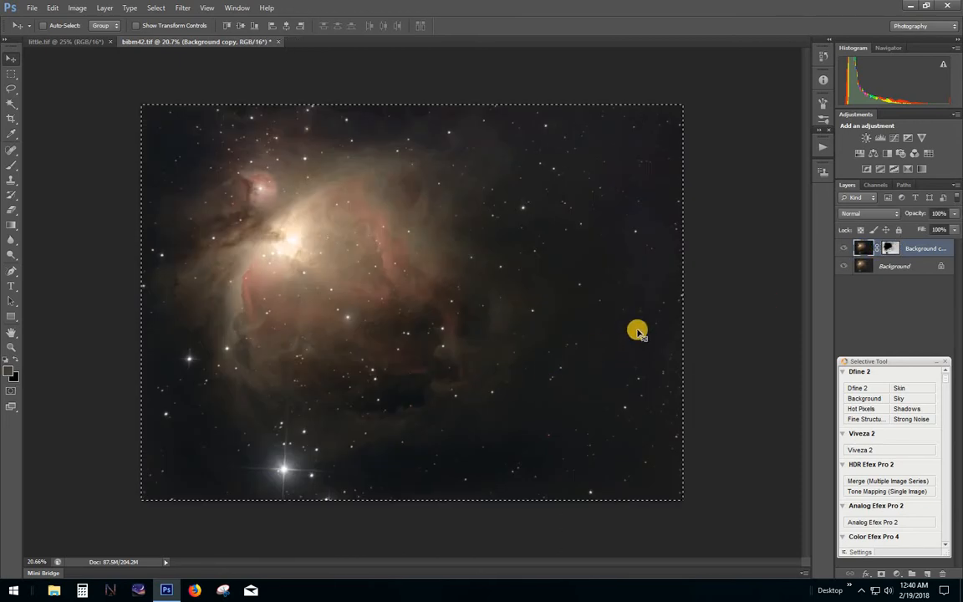
Flatten the image into a single layer and play the layer mask action from the casca set
right_click(914, 248)
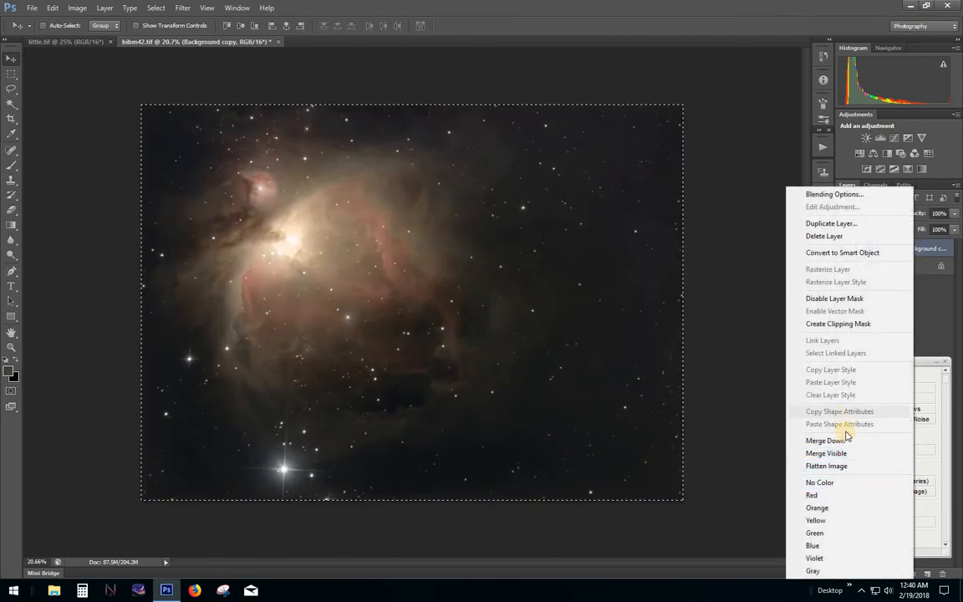
click(844, 469)
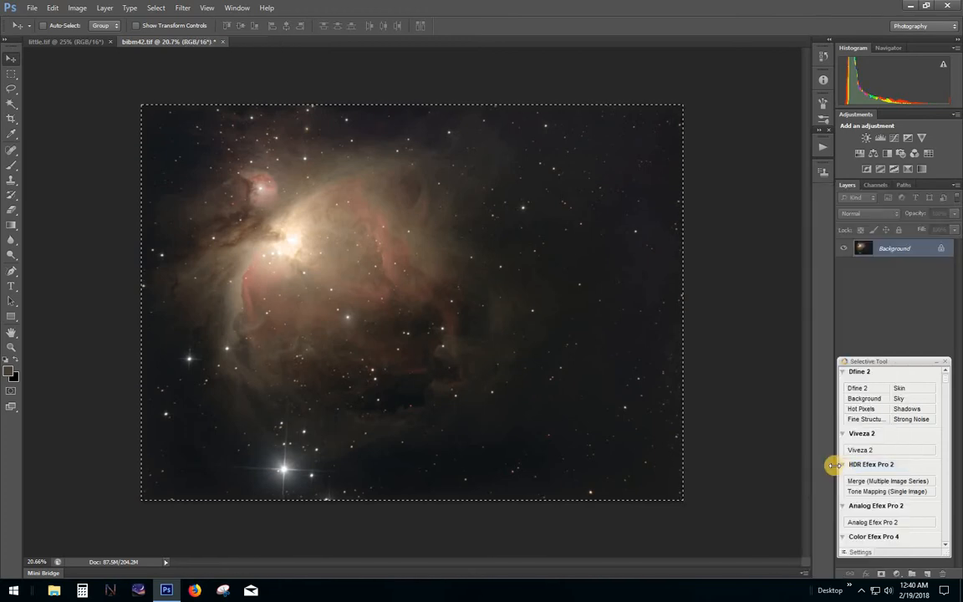
click(824, 150)
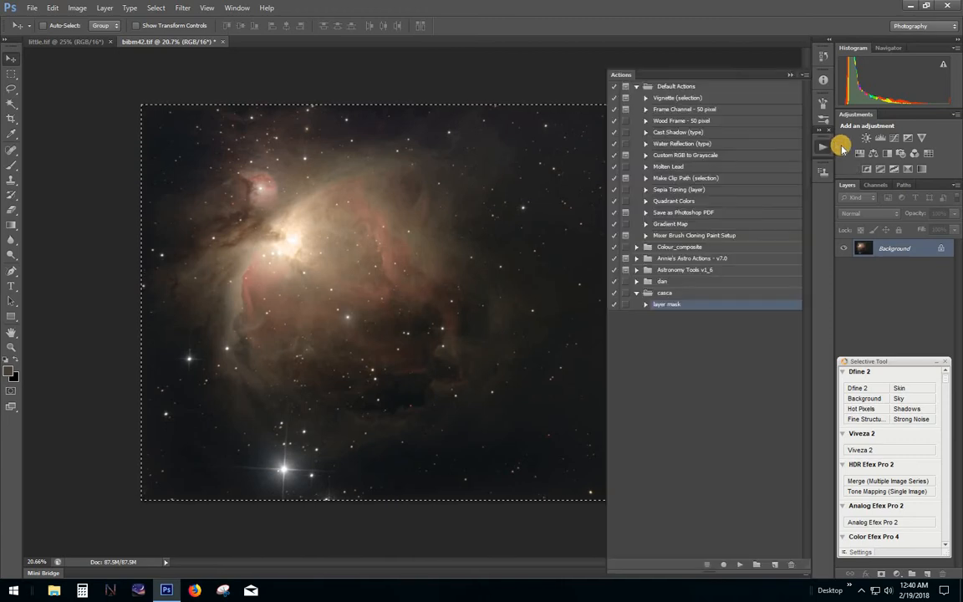
click(740, 566)
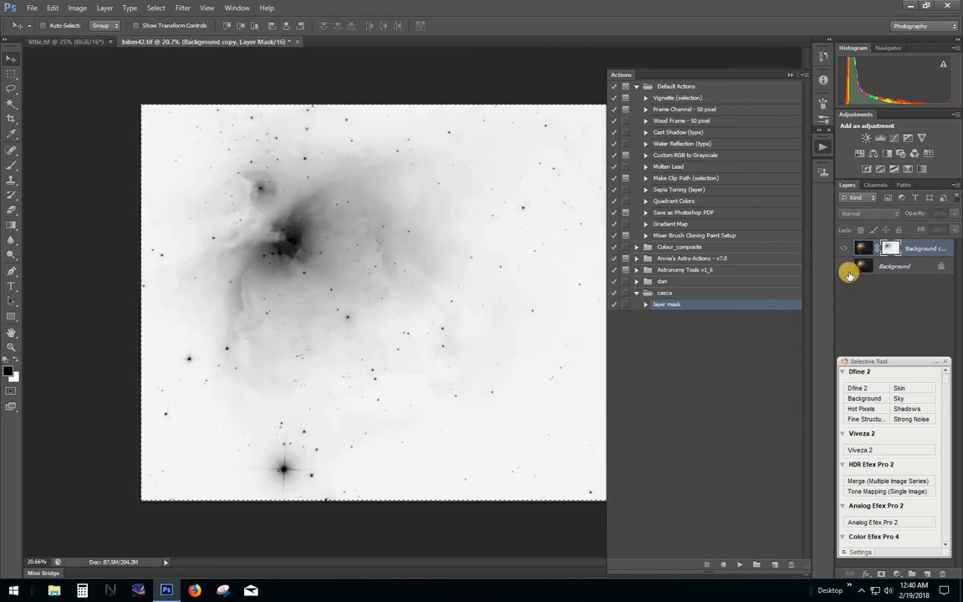
click(823, 147)
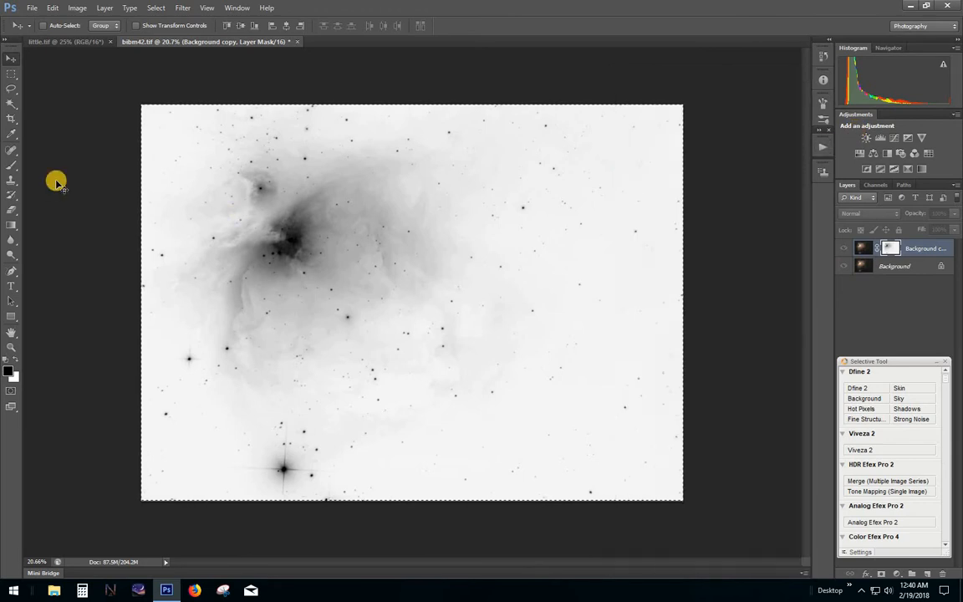
Apply Levels to the new Background copy mask with black input 195 and white input 244
click(77, 8)
mouse_move(88, 39)
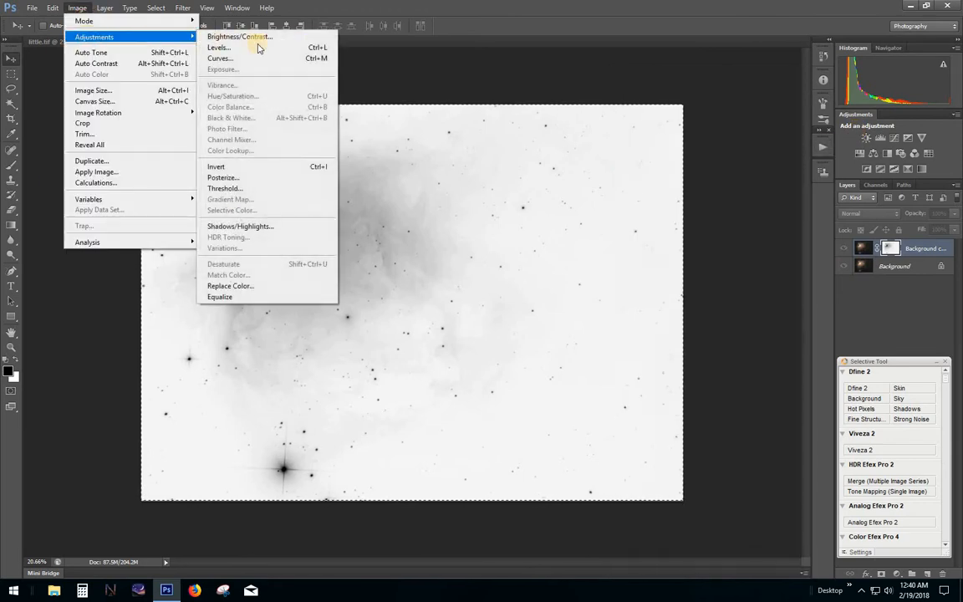
click(259, 49)
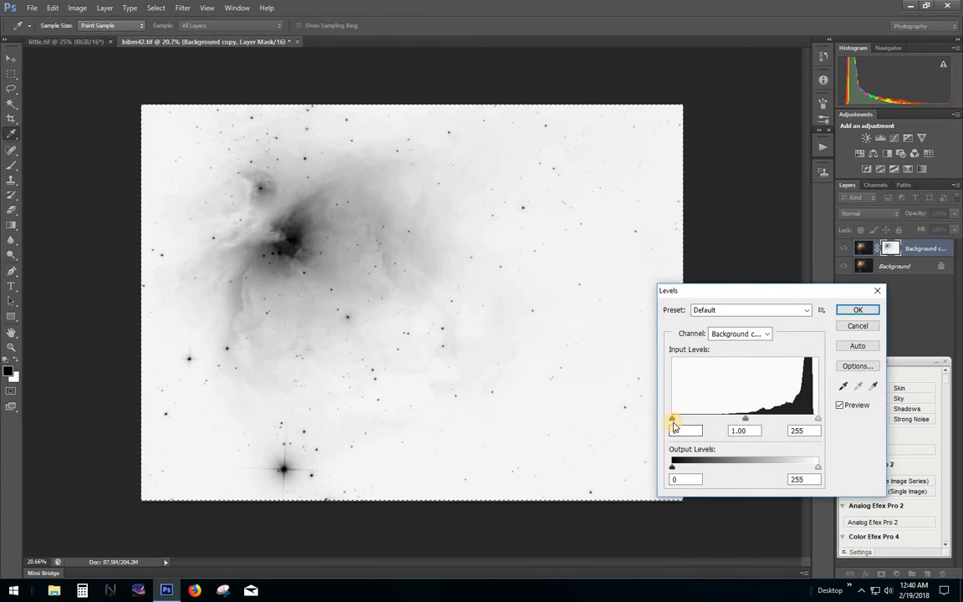
drag(674, 419, 812, 424)
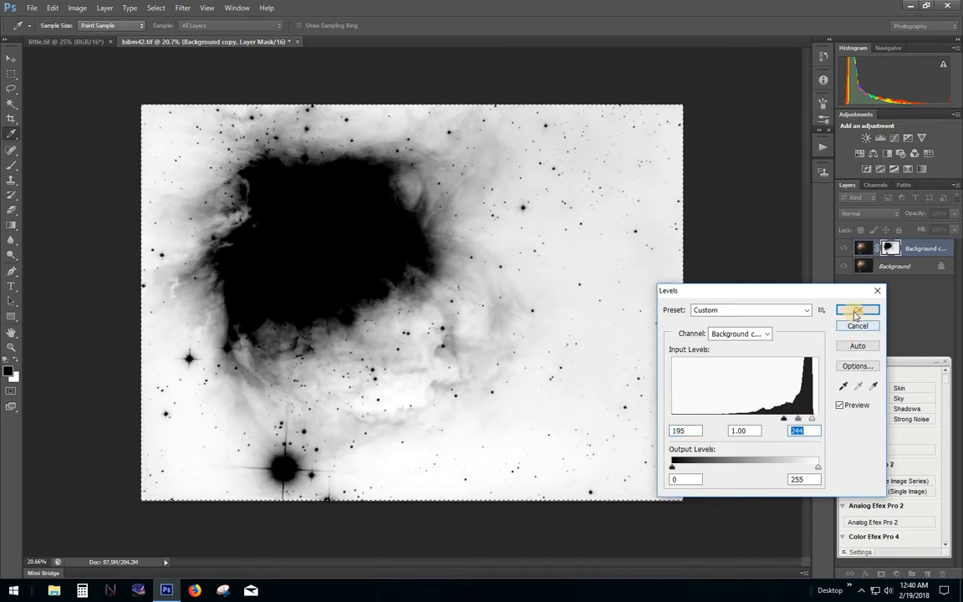
click(855, 313)
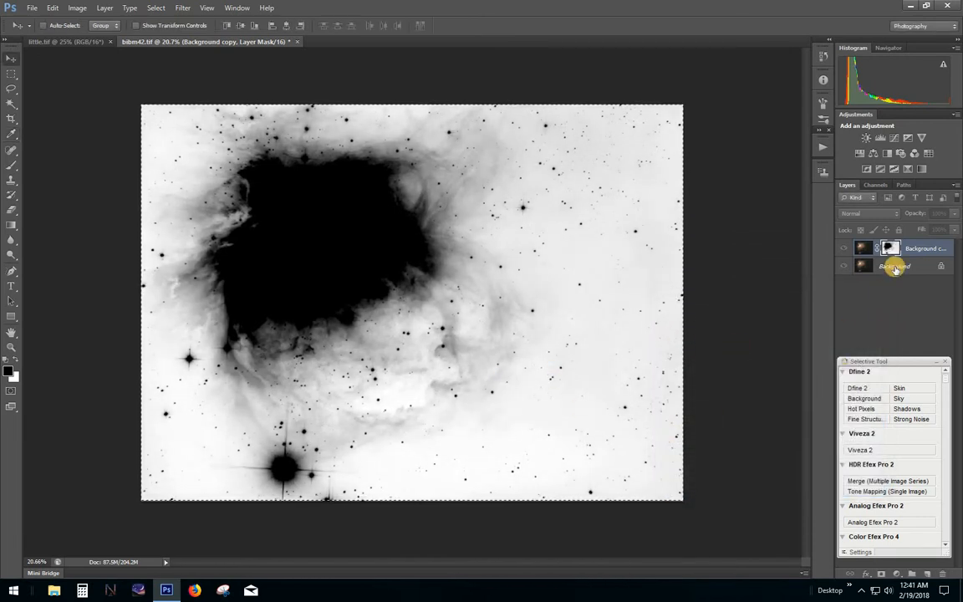
Select the Background copy's image, inspect the dark sky background for noise, and open the Topaz DeNoise 5 filter
click(863, 249)
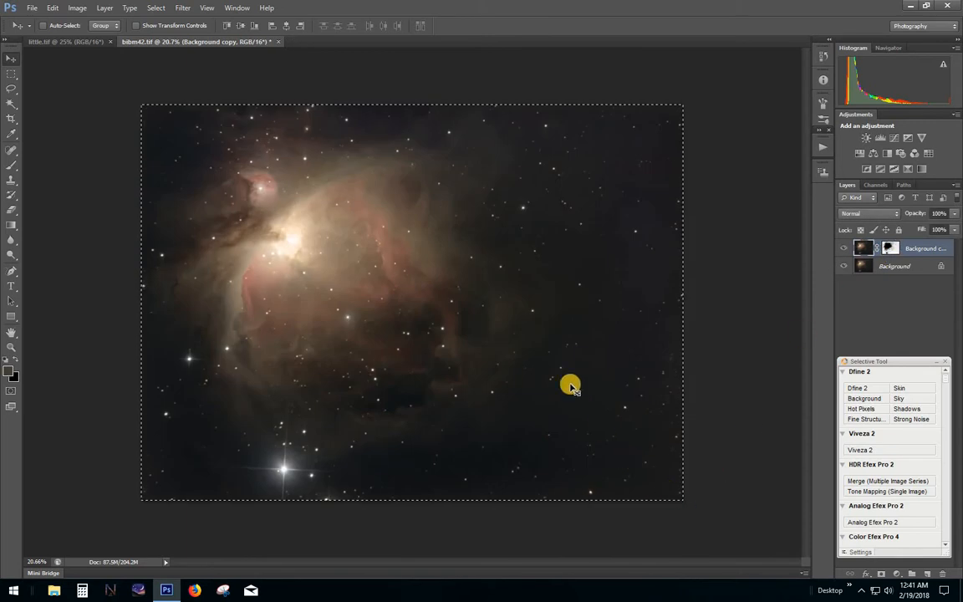
scroll(573, 384, down, 2)
scroll(592, 380, up, 3)
scroll(592, 380, up, 7)
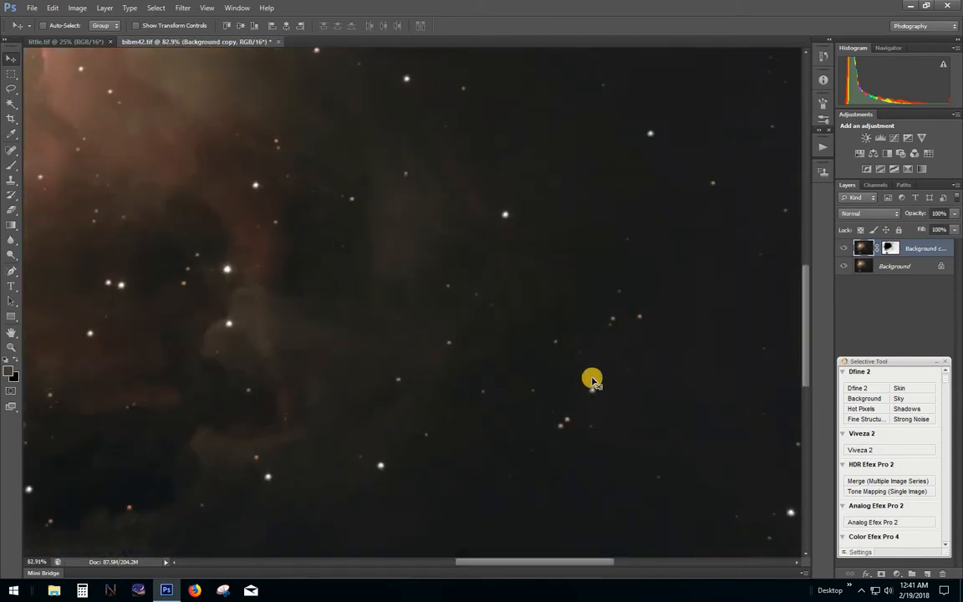
scroll(592, 381, up, 1)
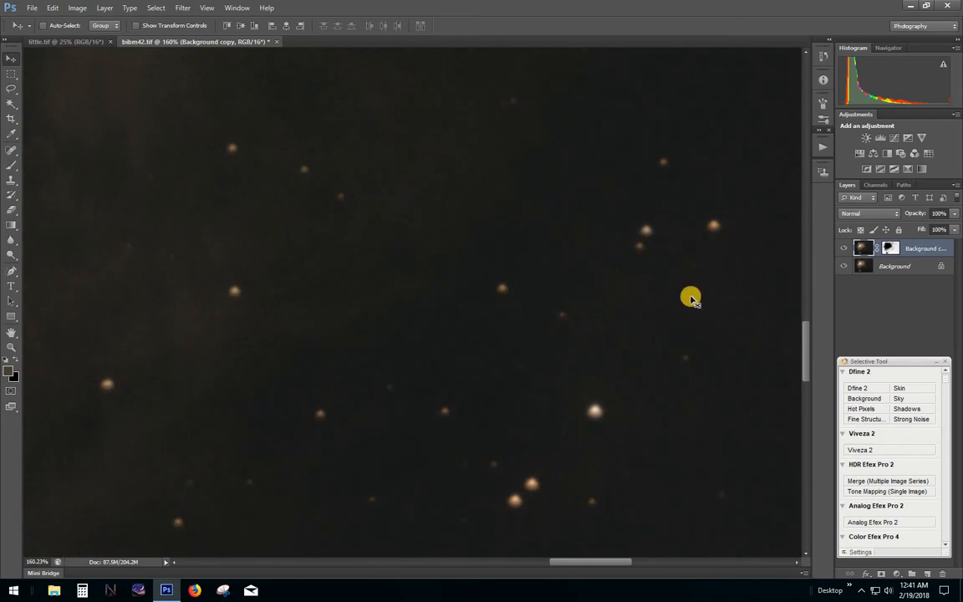
scroll(664, 384, down, 5)
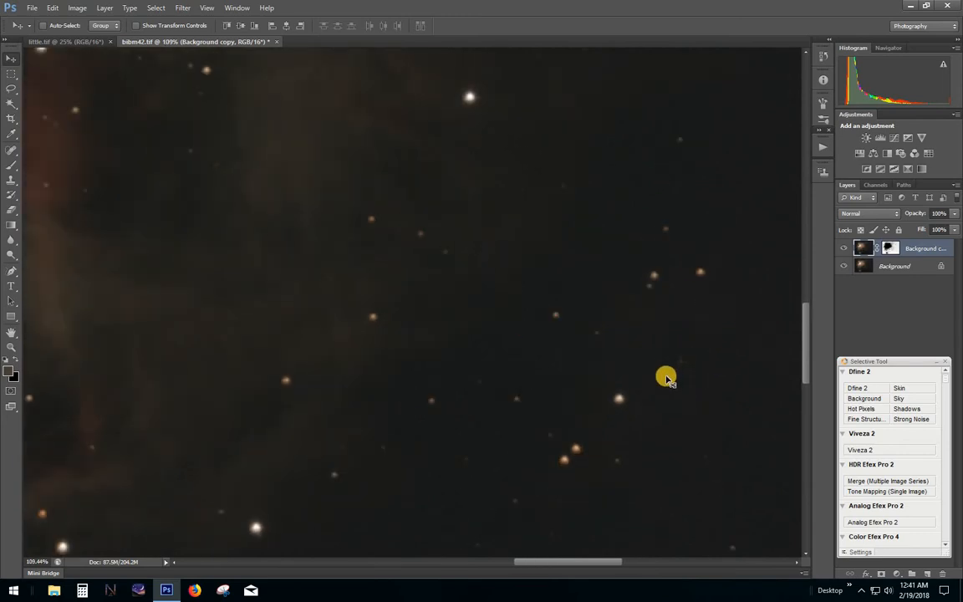
scroll(665, 385, down, 3)
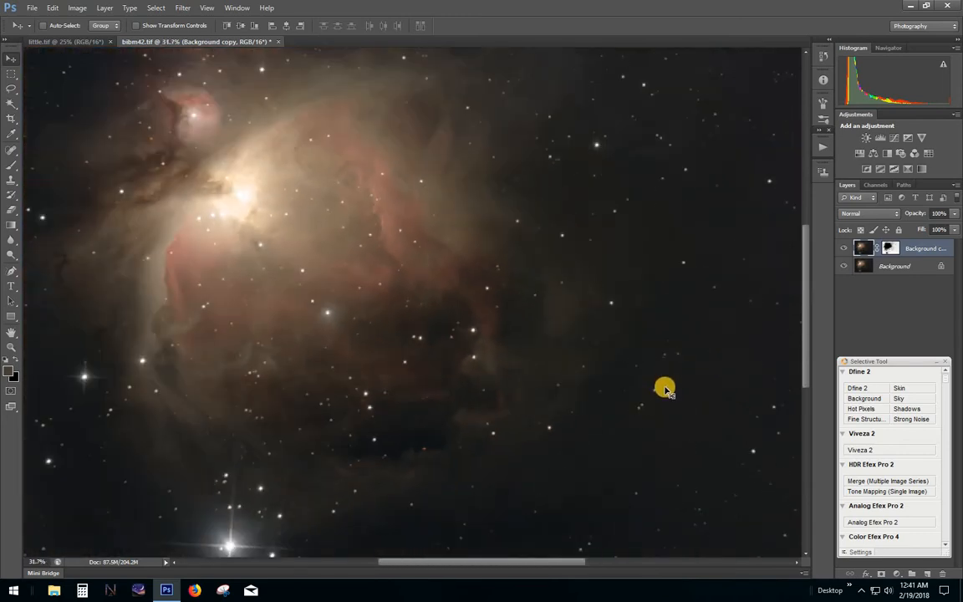
scroll(686, 376, down, 1)
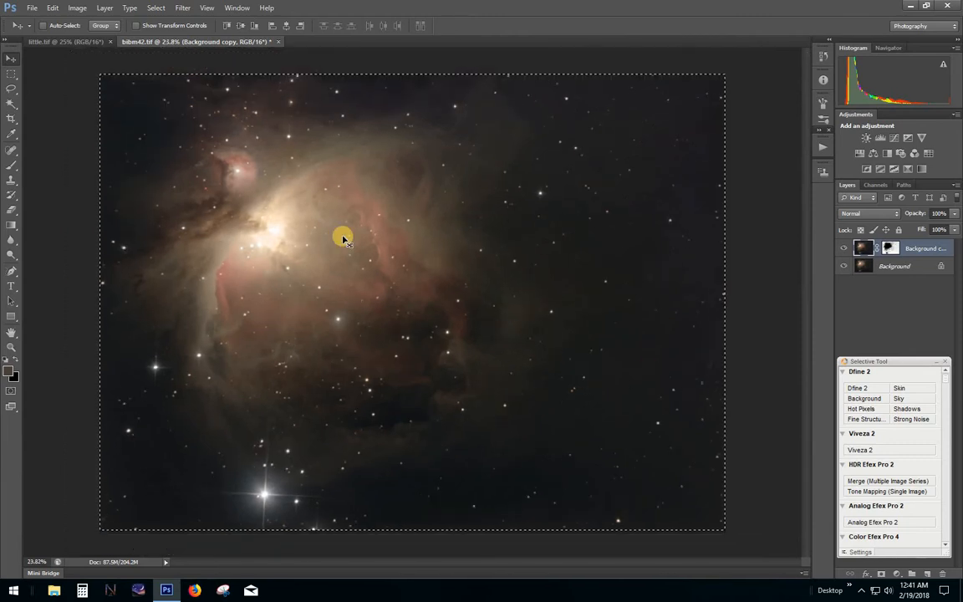
click(184, 9)
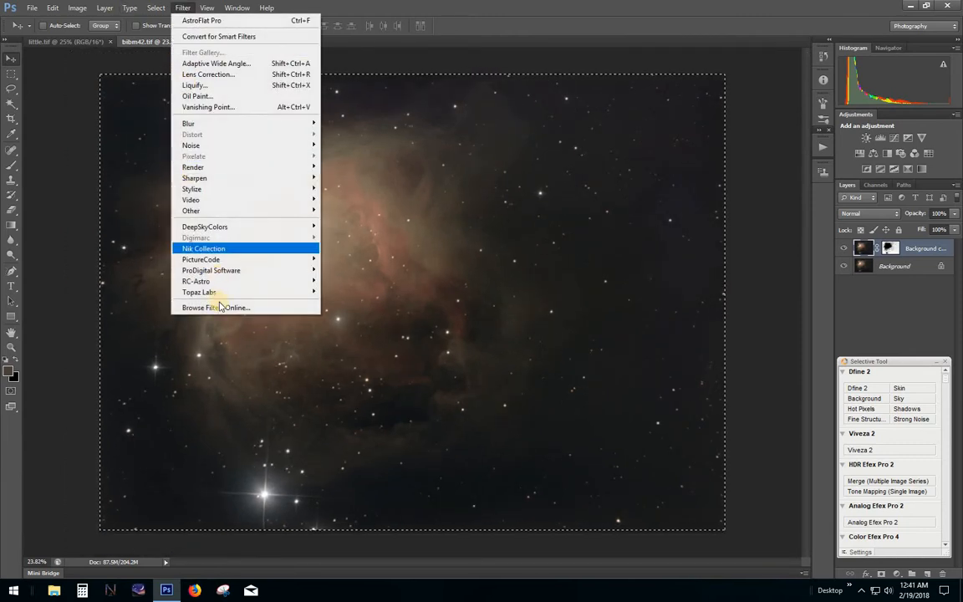
mouse_move(219, 292)
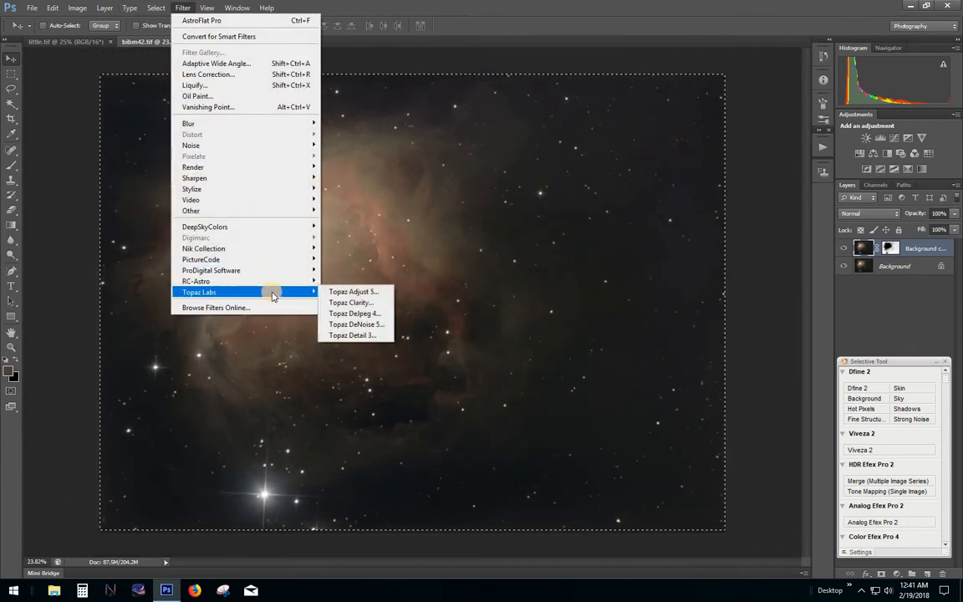
click(368, 324)
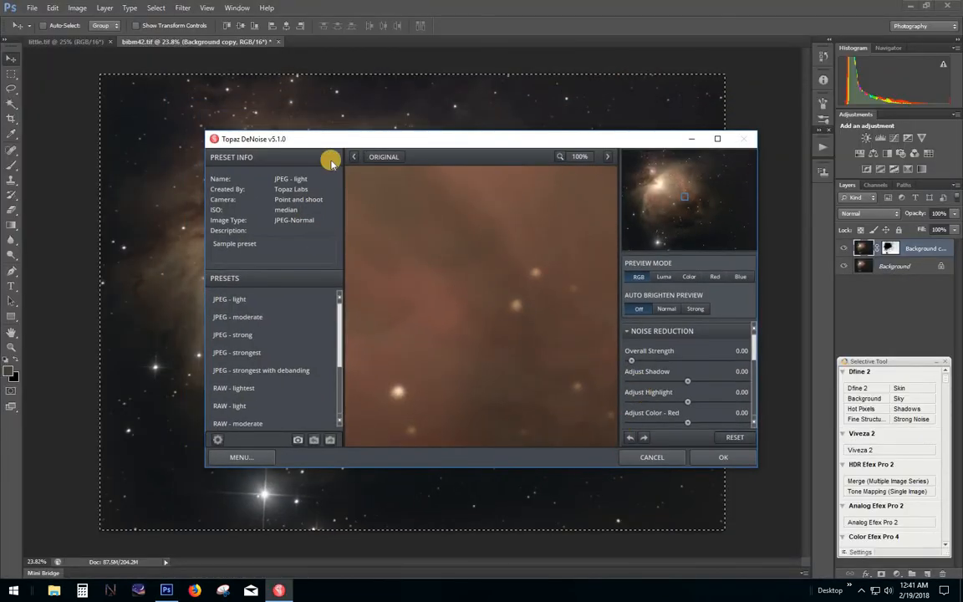
Hide the presets in Topaz DeNoise, fit the whole image in the preview and enlarge the filter window
click(355, 157)
drag(422, 140, 365, 92)
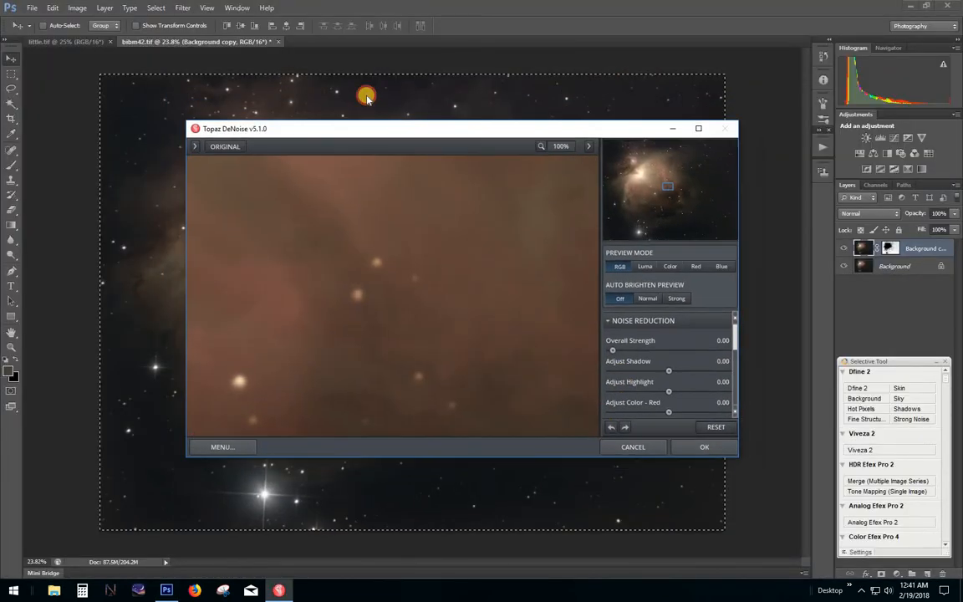
click(527, 111)
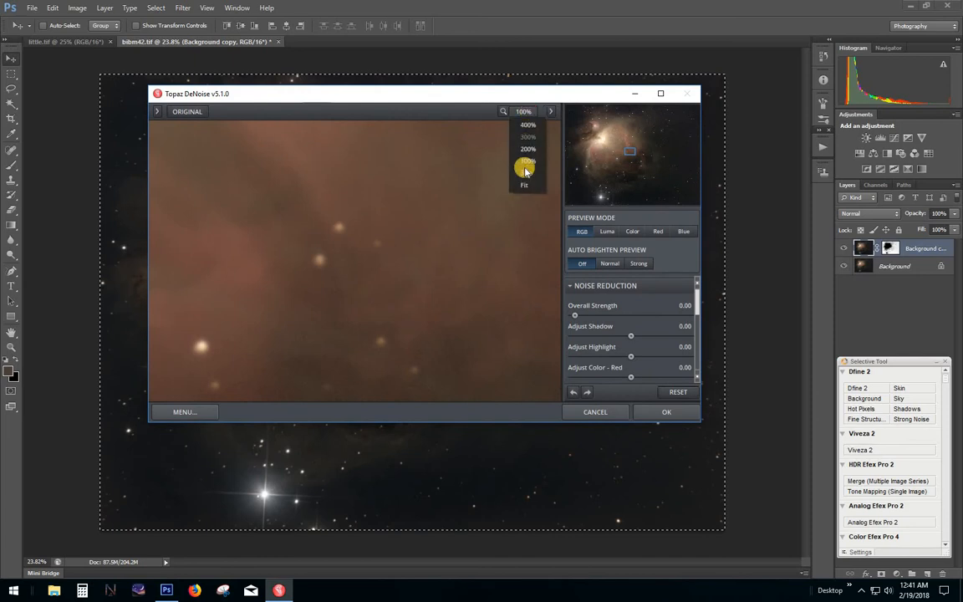
click(522, 182)
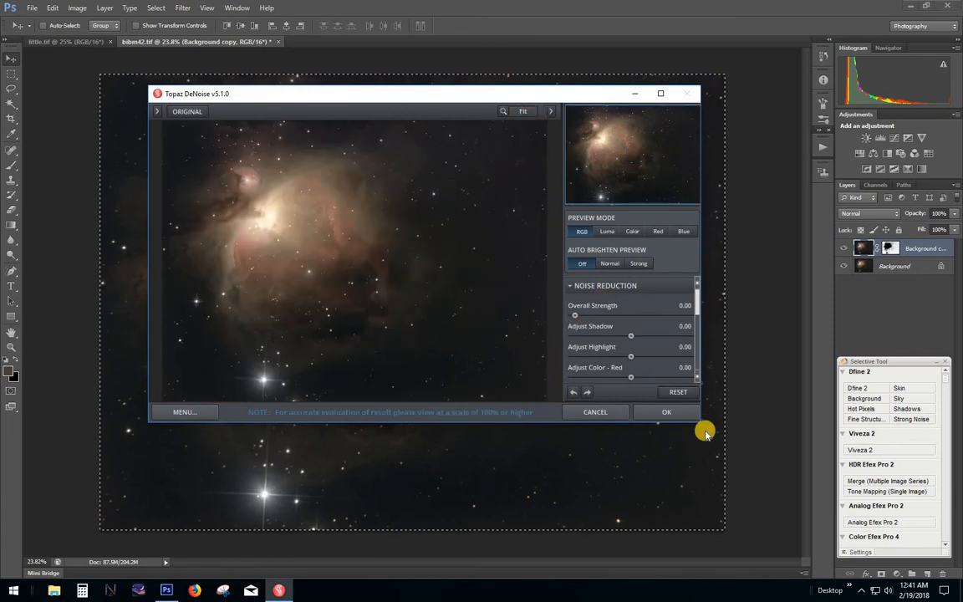
drag(703, 429, 774, 537)
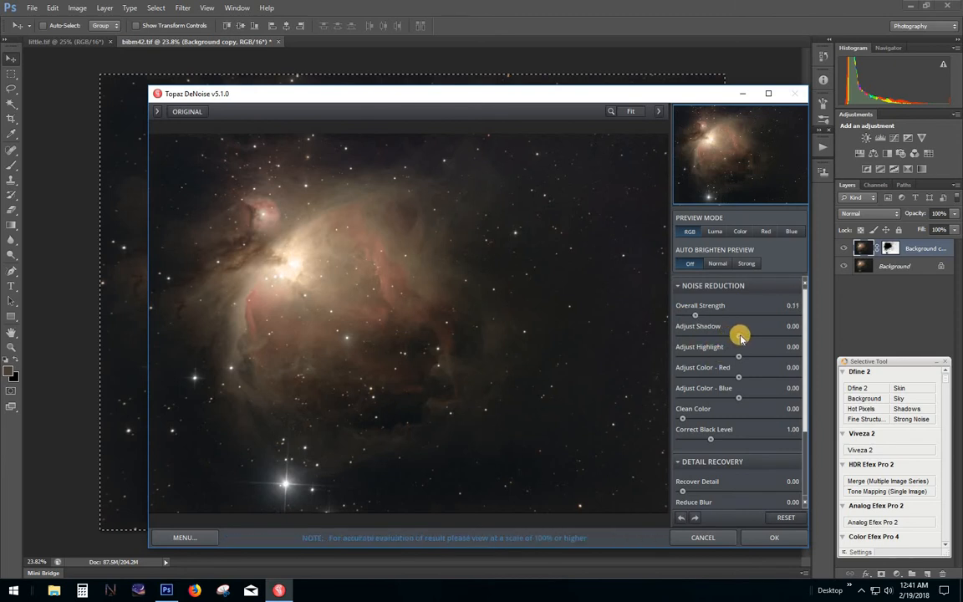
Set Overall Strength to 0.07 and Adjust Shadow to 0.20, and apply the noise reduction to the Background copy
mouse_move(741, 337)
mouse_down()
mouse_move(750, 335)
mouse_move(750, 350)
mouse_up()
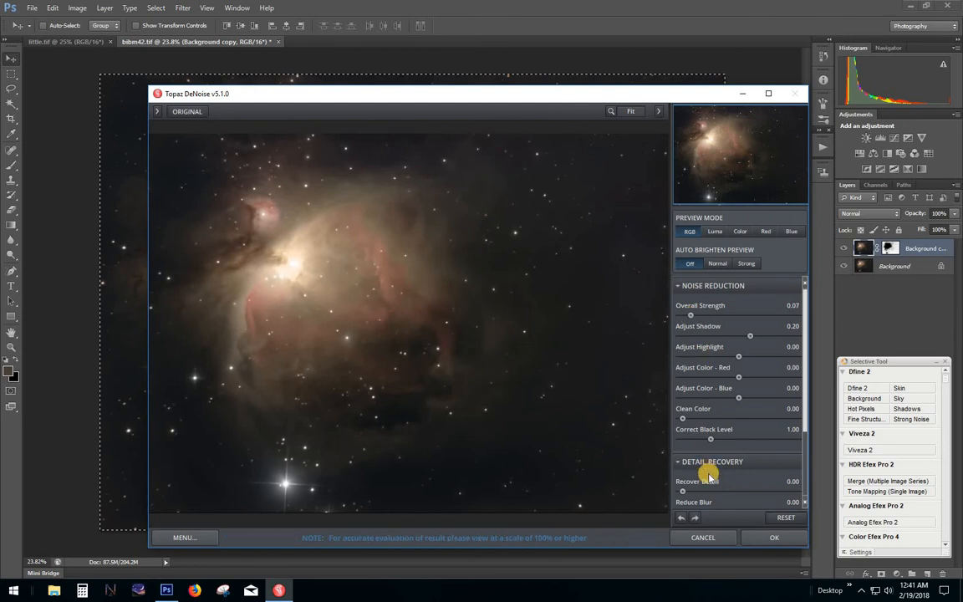
click(774, 536)
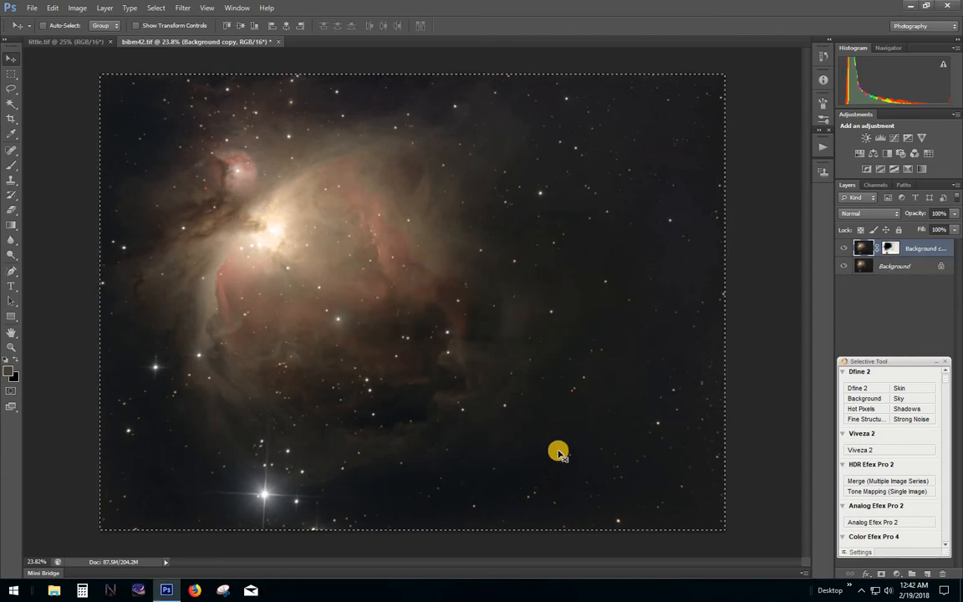
scroll(609, 415, down, 3)
scroll(609, 416, up, 12)
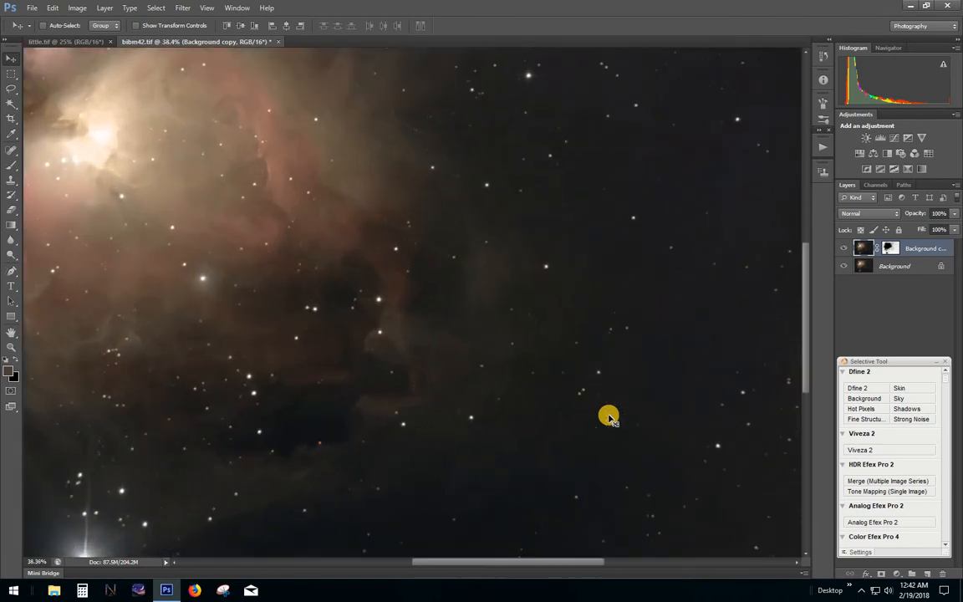
Reduce the opacity of the denoised Background copy layer to 69%, judging the noise in the dark sky
scroll(609, 416, up, 2)
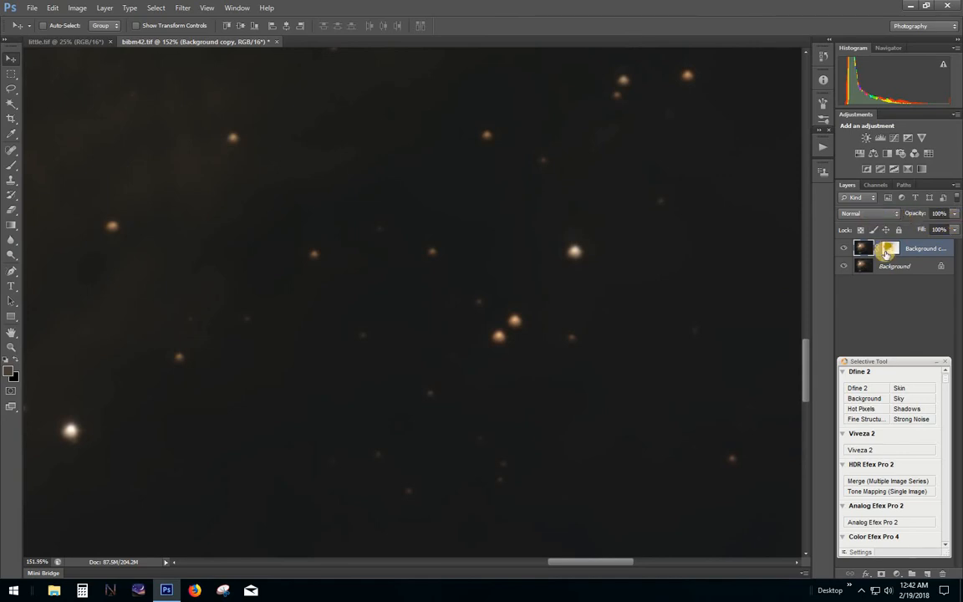
click(955, 222)
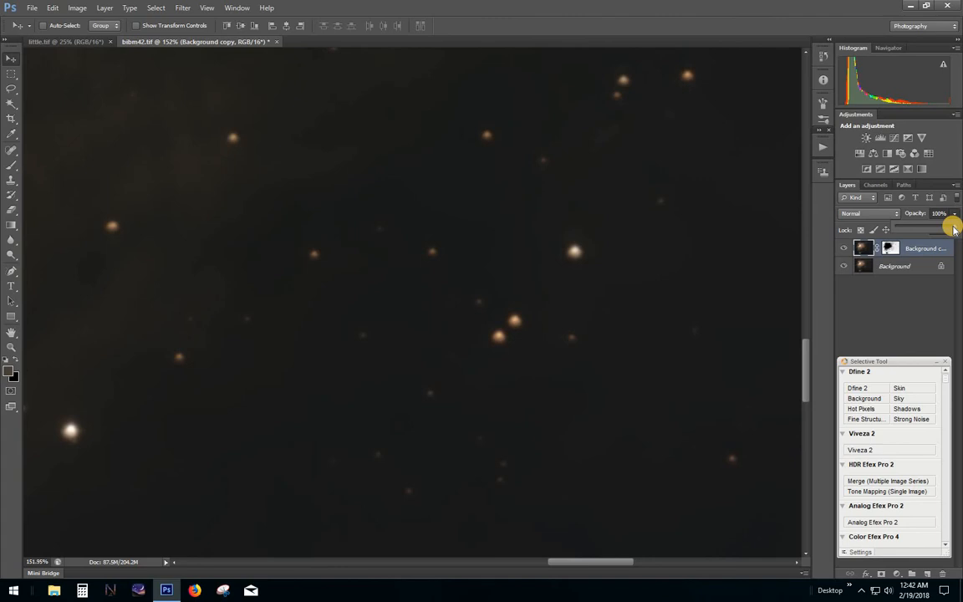
drag(954, 227, 870, 249)
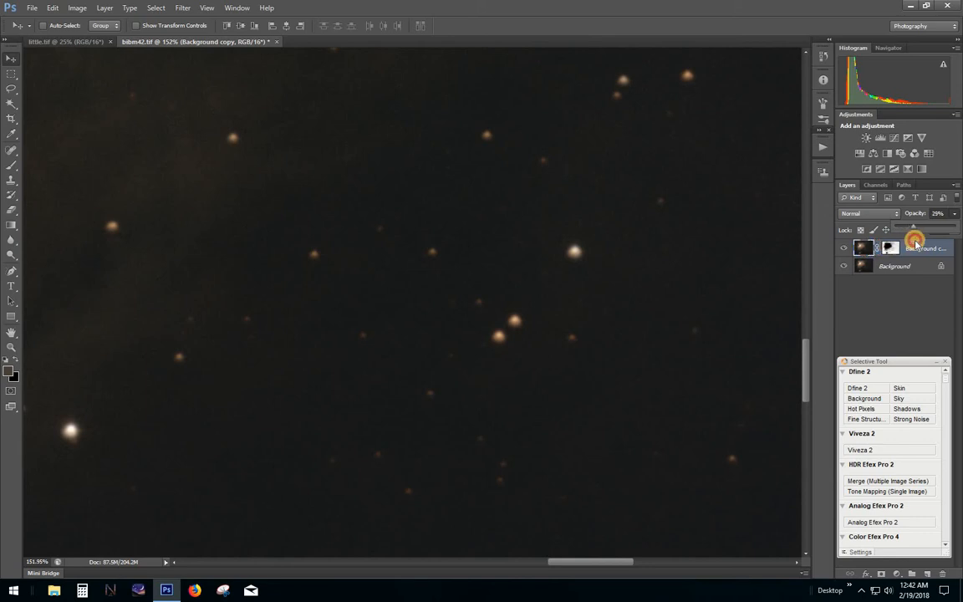
drag(915, 243, 925, 264)
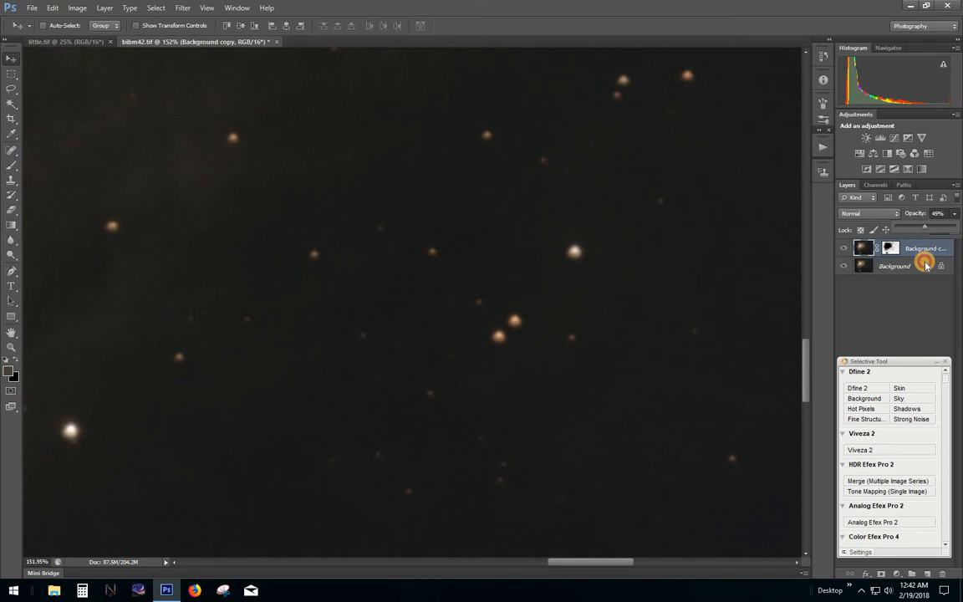
drag(935, 264, 938, 265)
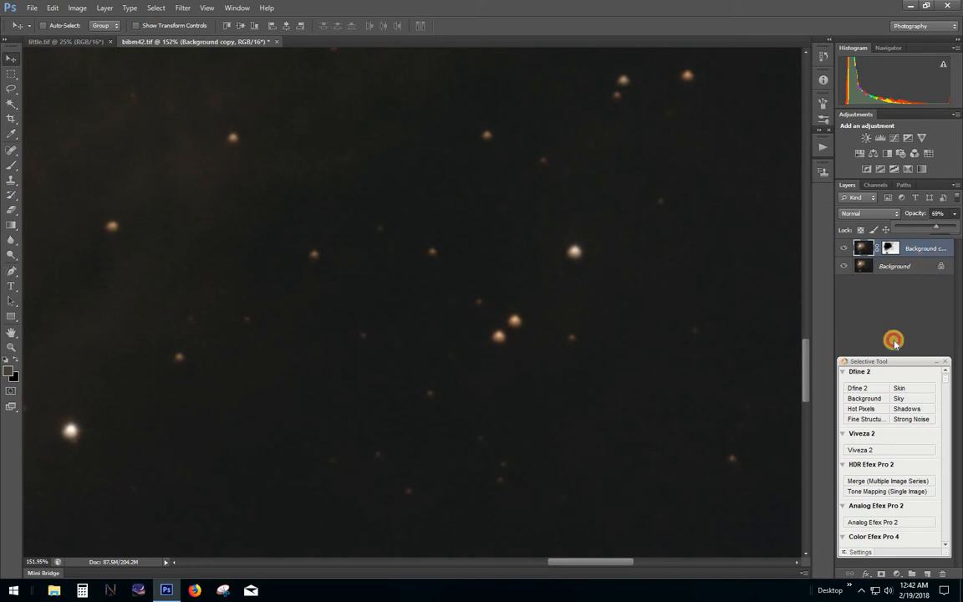
Flatten the image into a single Background layer and view the whole nebula
right_click(934, 250)
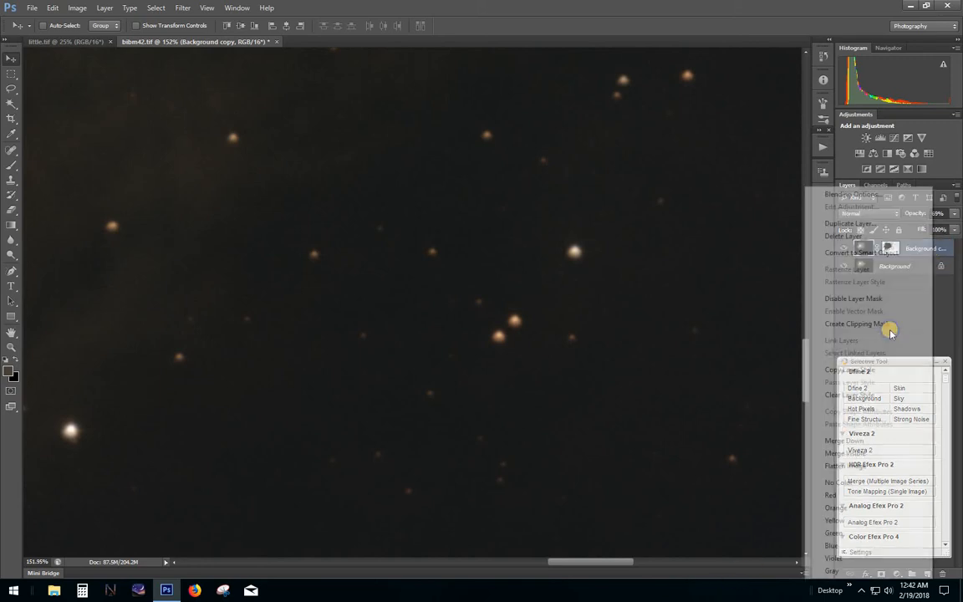
click(837, 466)
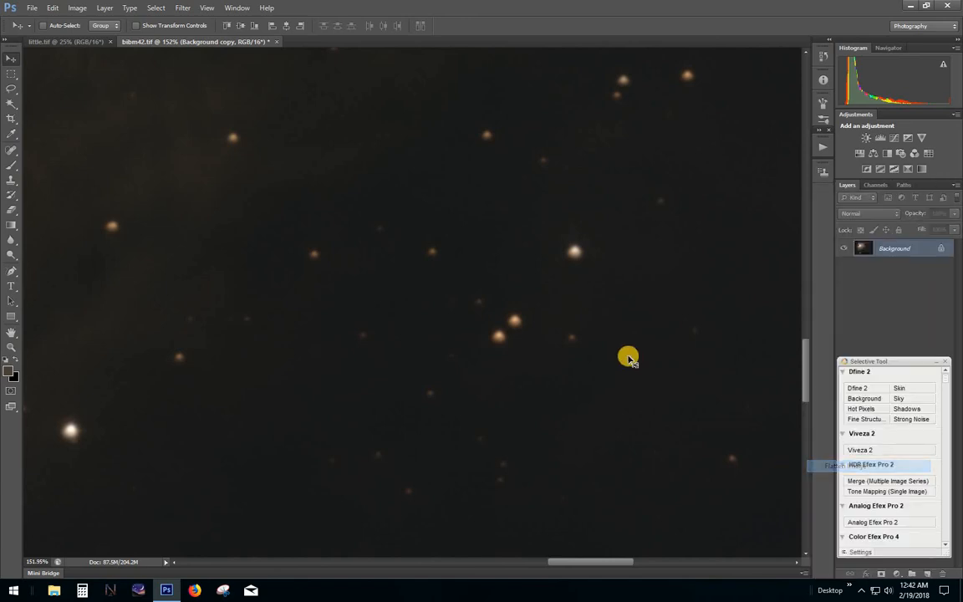
scroll(602, 419, down, 5)
scroll(612, 420, down, 3)
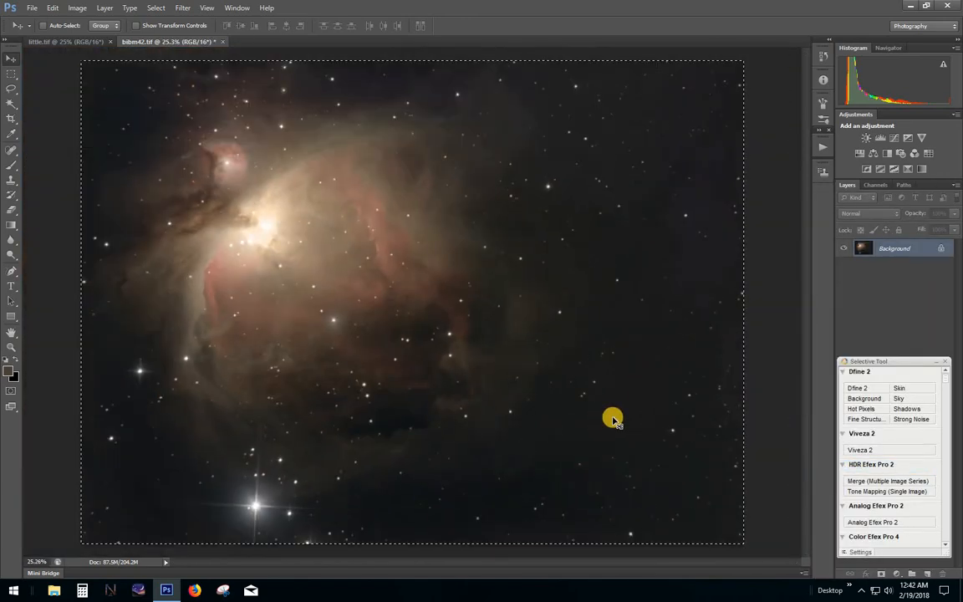